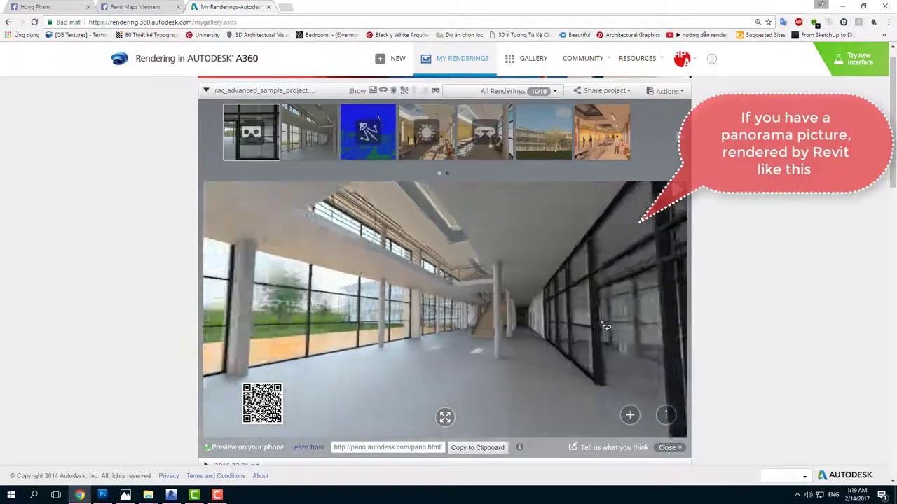
Step: Look around the hall panorama, then download the first rendering as a GearVR stereo panorama
left_click_drag(606, 327, 465, 345)
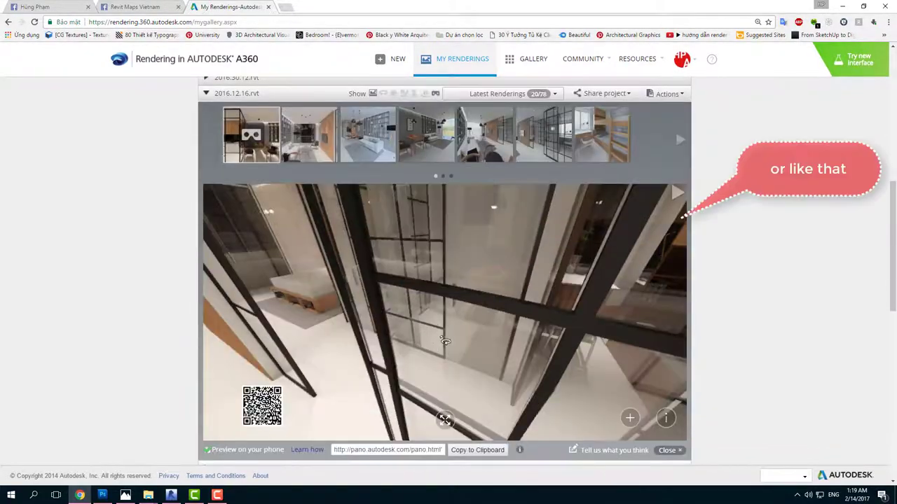
left_click_drag(445, 342, 547, 335)
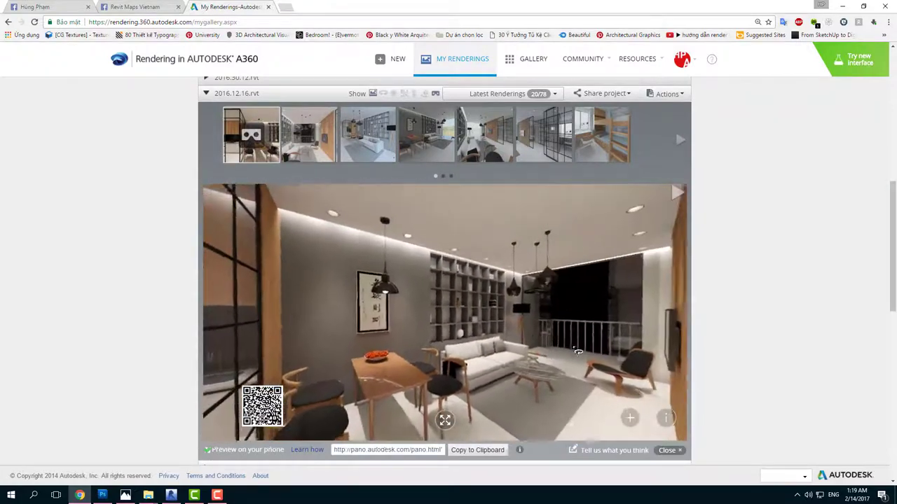
key("ctrl+1")
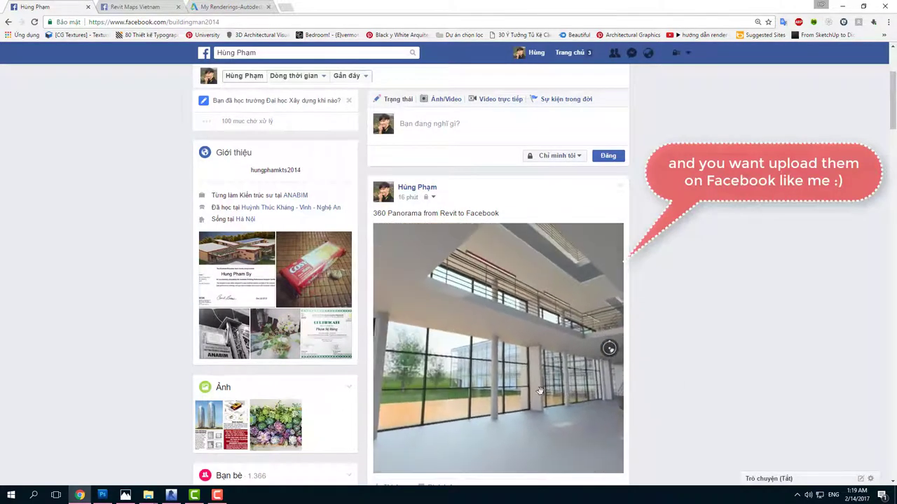
scroll(560, 365, "down", 3)
scroll(602, 336, "down", 3)
left_click_drag(609, 330, 517, 320)
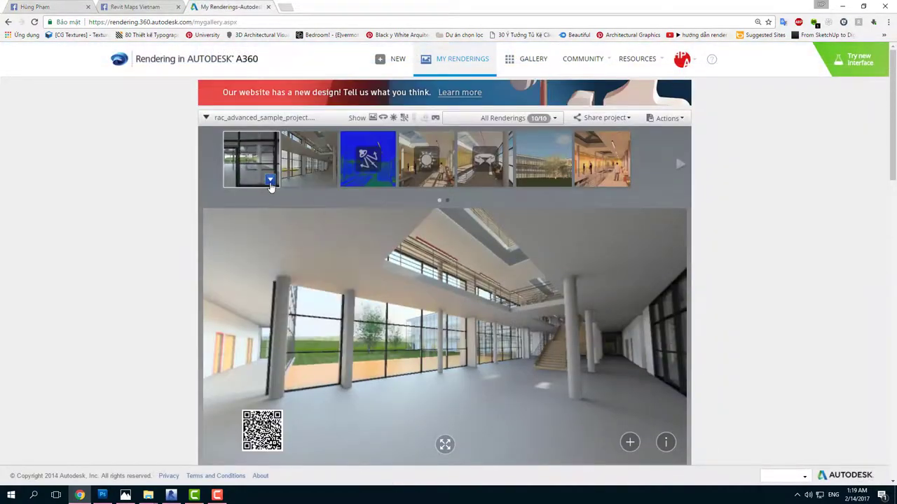
left_click(270, 180)
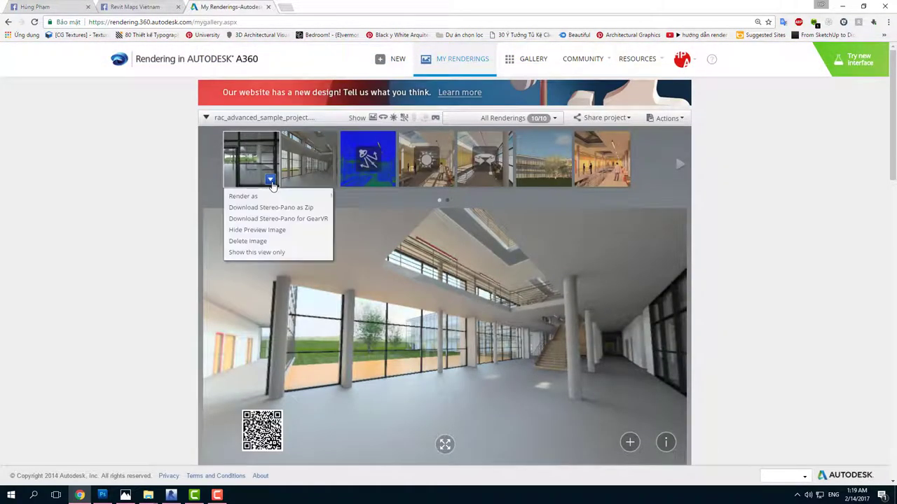
left_click(317, 220)
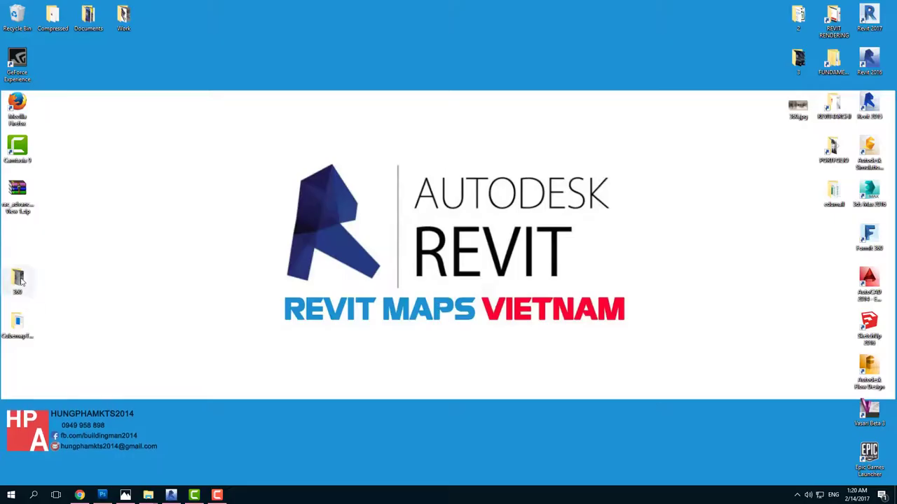
Step: Extract the downloaded zip to its desktop folder and open the stereo-panorama PNG inside
right_click(19, 204)
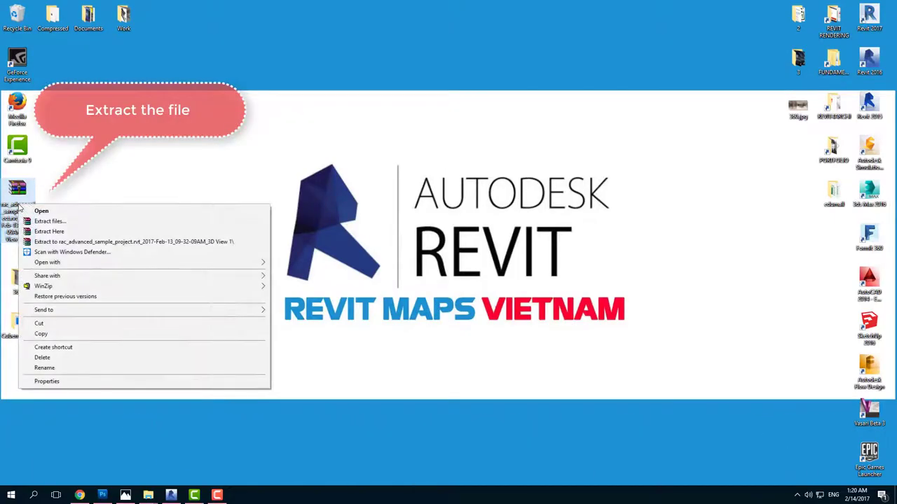
left_click(78, 223)
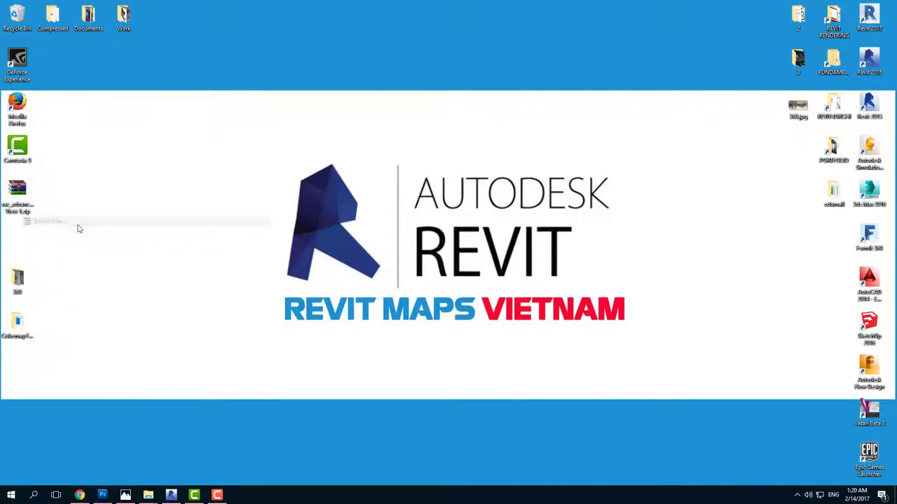
left_click(470, 346)
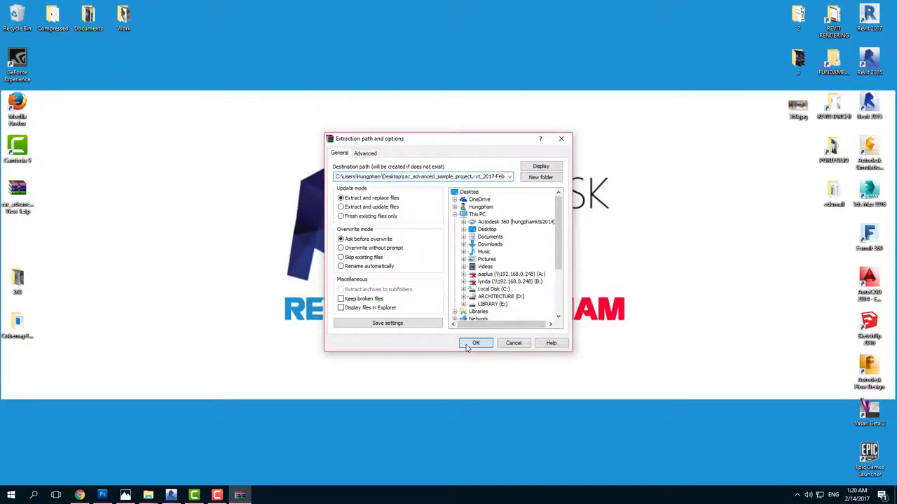
left_click(19, 257)
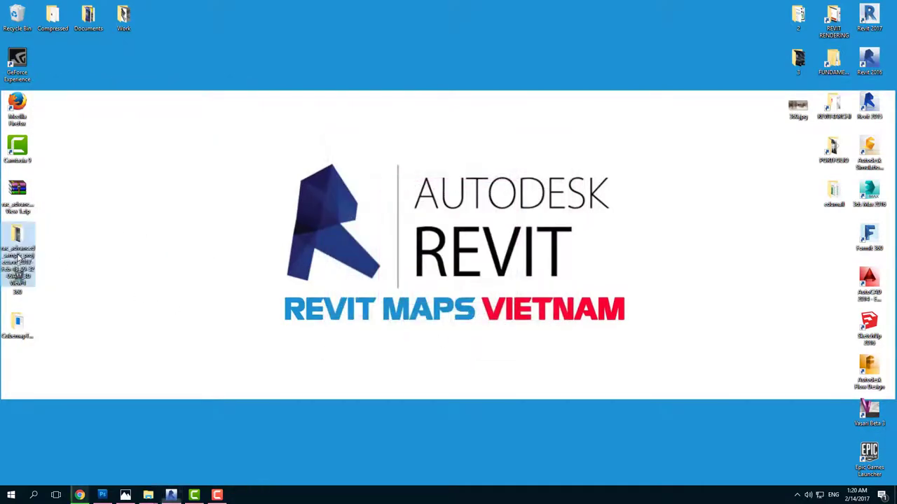
double_click(19, 258)
double_click(479, 144)
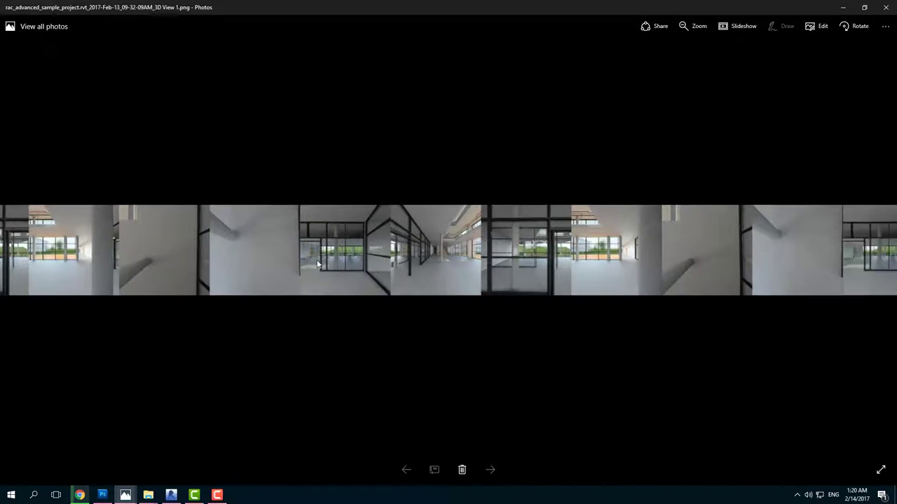
Step: Reopen the atrium panorama PNG from Photos in Adobe Photoshop CS5
right_click(390, 236)
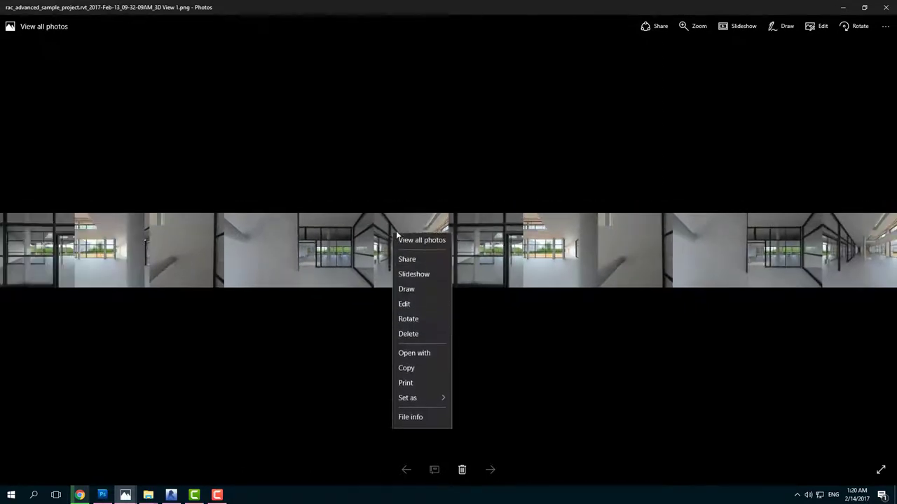
left_click(414, 356)
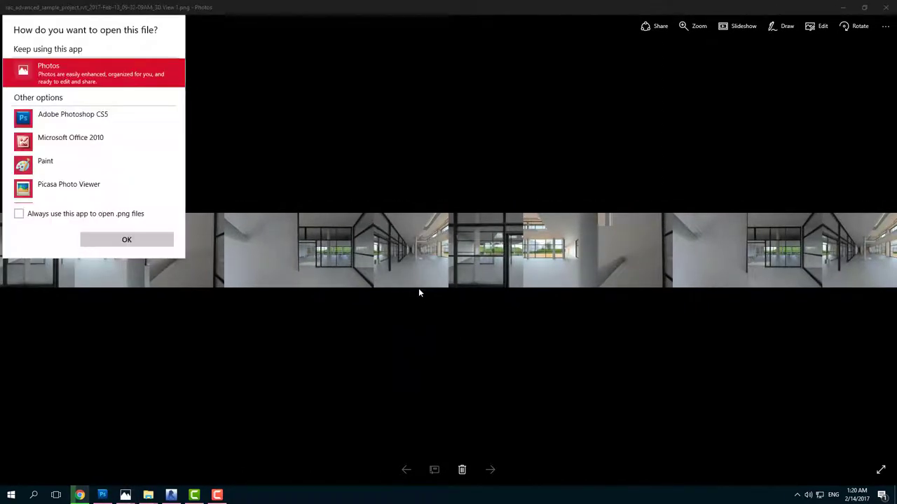
left_click(92, 125)
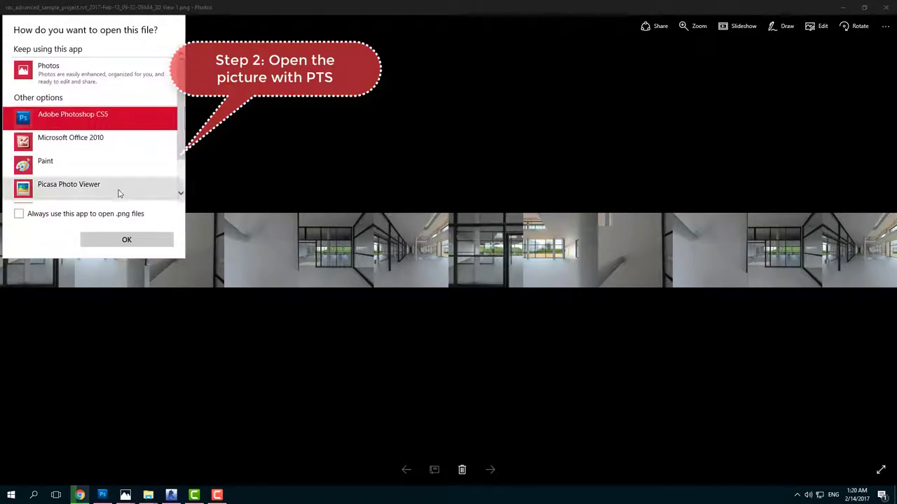
left_click(138, 242)
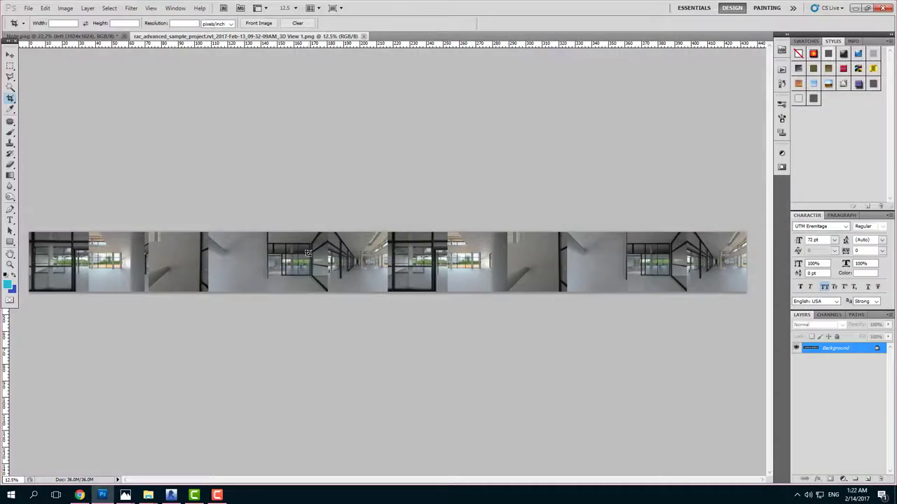
Step: Start a crop box over the left half of the panorama strip
left_click(10, 55)
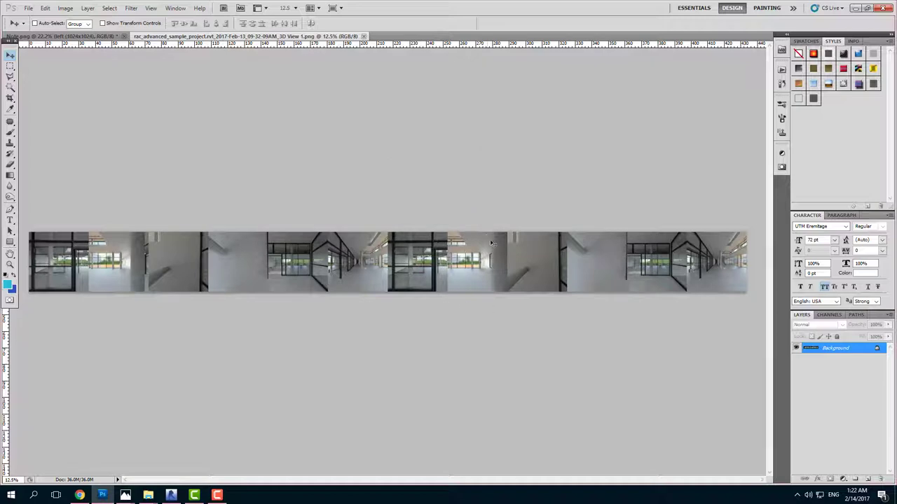
left_click(10, 99)
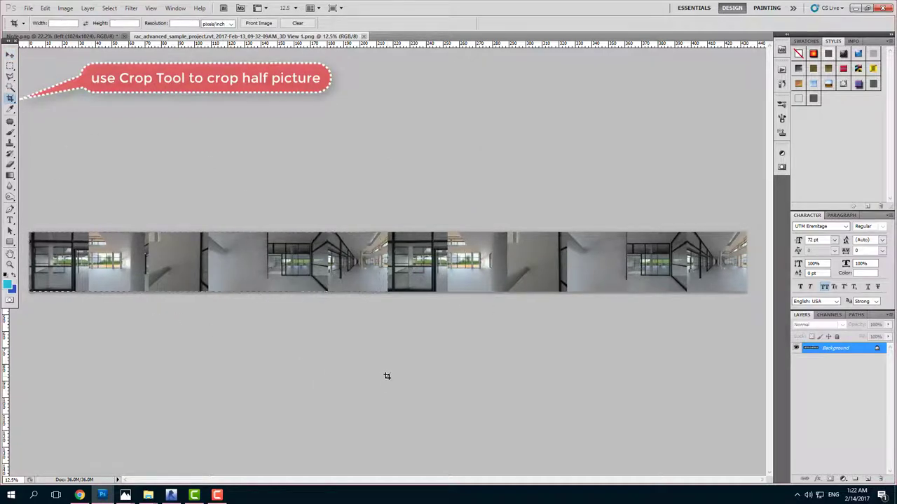
left_click_drag(387, 376, 384, 376)
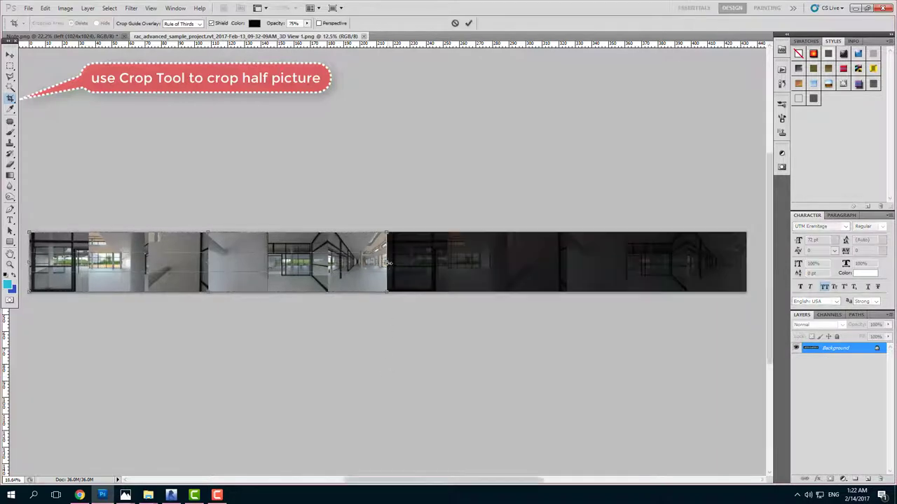
scroll(389, 263, "up", 4)
scroll(389, 263, "up", 3)
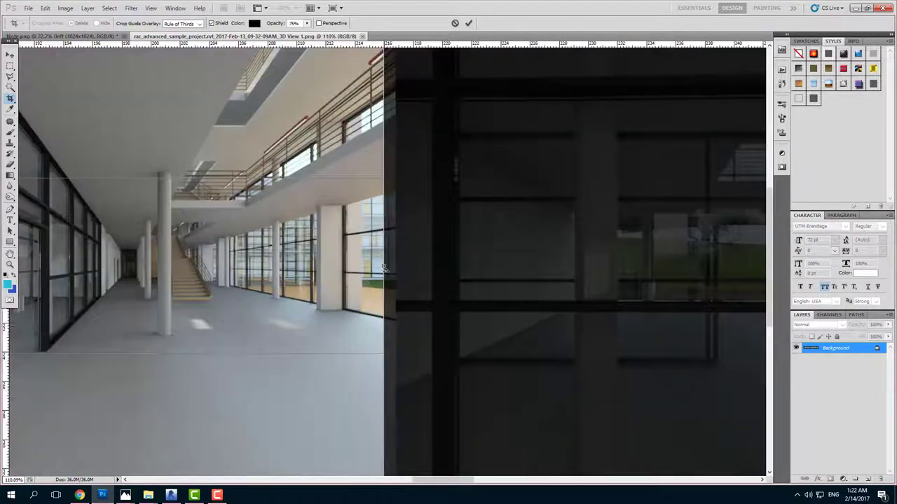
scroll(398, 265, "up", 2)
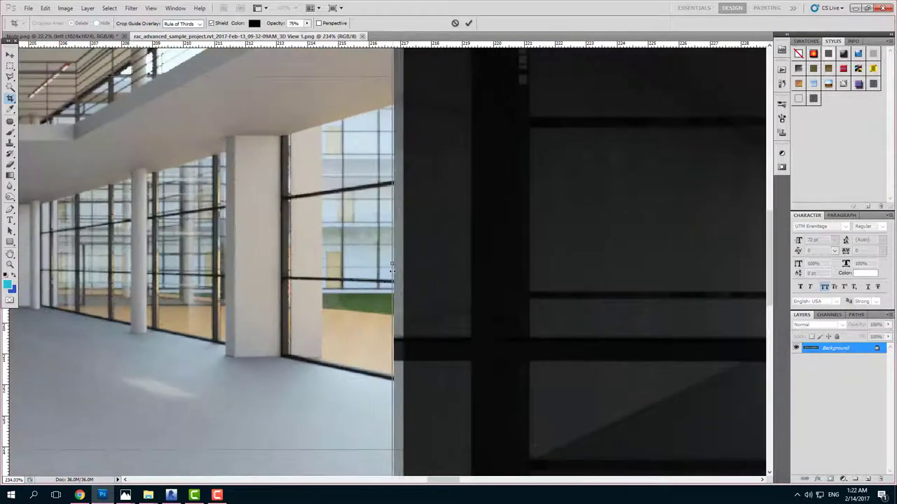
left_click_drag(394, 271, 394, 271)
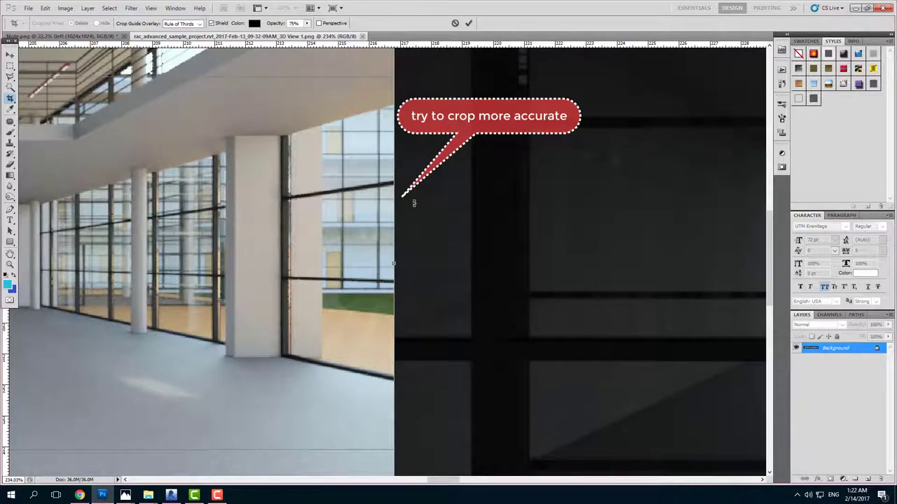
Step: Align the crop edge exactly on the half boundary and apply the crop
scroll(394, 263, "up", 1)
scroll(394, 266, "up", 1)
scroll(392, 245, "up", 1)
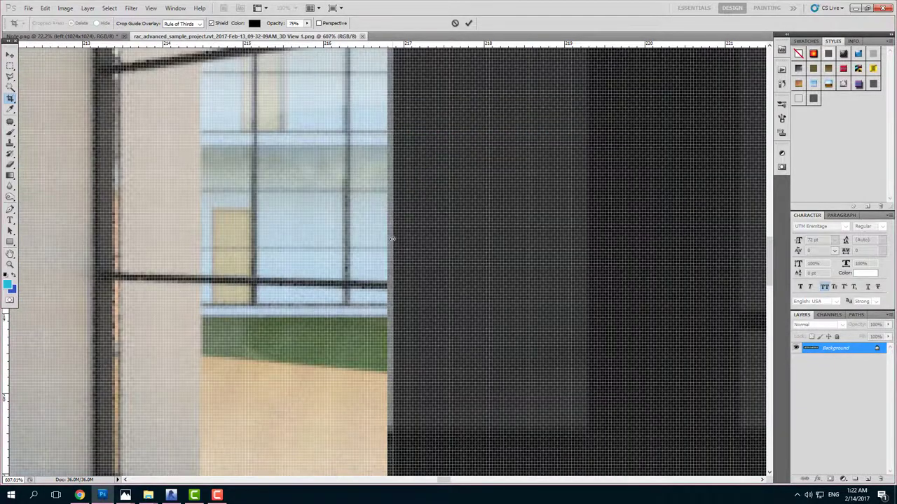
left_click_drag(392, 239, 386, 242)
left_click(469, 23)
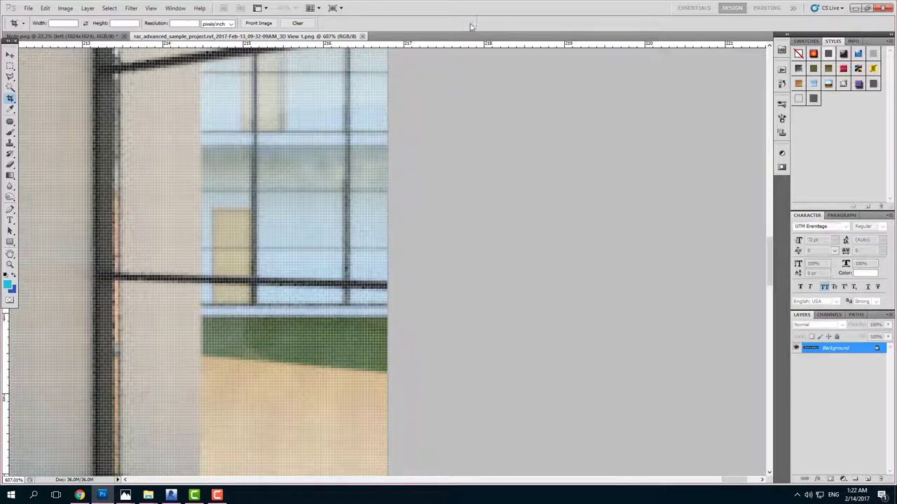
scroll(465, 313, "down", 2)
scroll(466, 313, "down", 2)
scroll(462, 314, "down", 2)
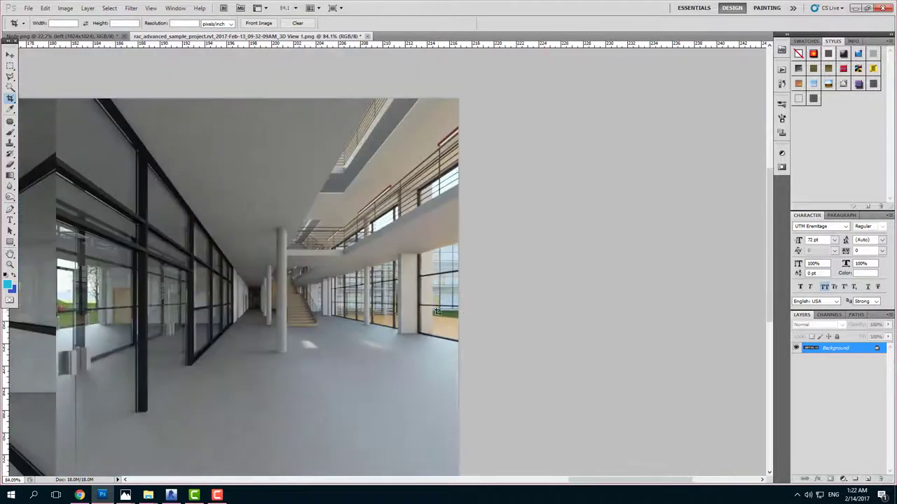
Step: Read the original panorama's 12288 × 1024 dimensions in Photos' file info, then return to Photoshop
left_click(171, 452)
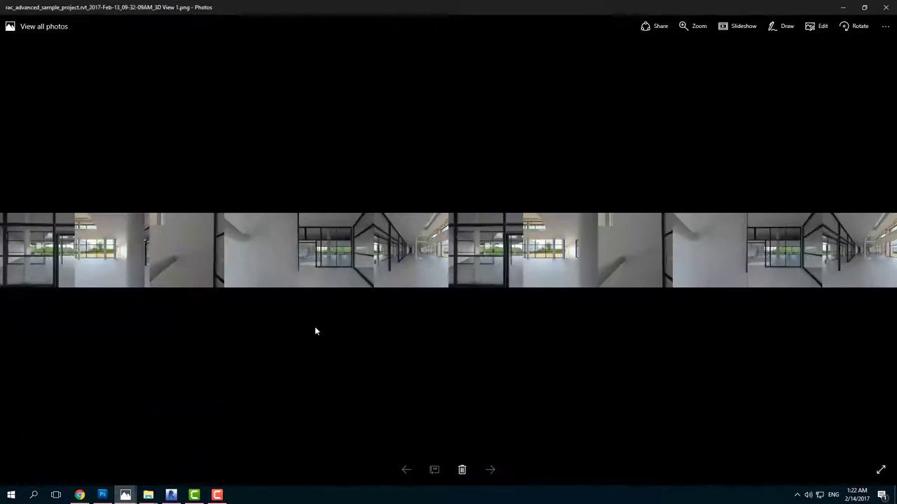
right_click(350, 247)
left_click(380, 429)
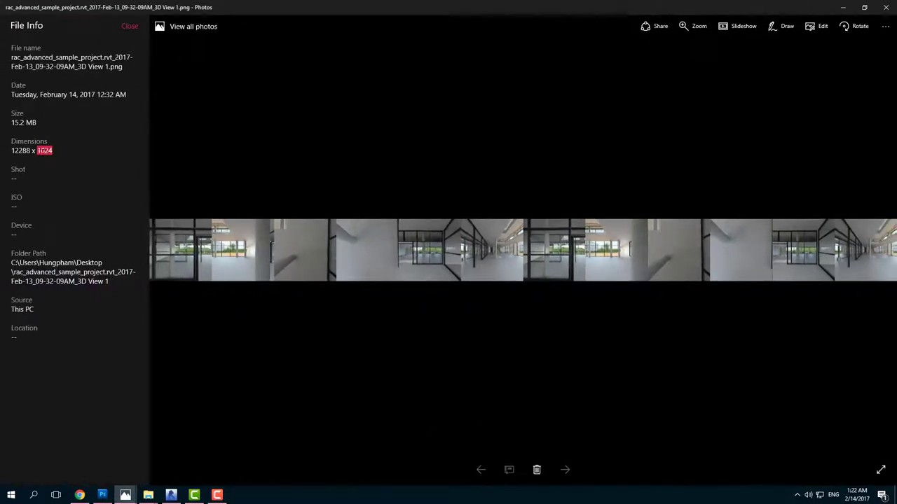
left_click(102, 496)
Step: Show the Note.png layout of six labelled 1024×1024 cube faces, zoomed in slightly
left_click(81, 36)
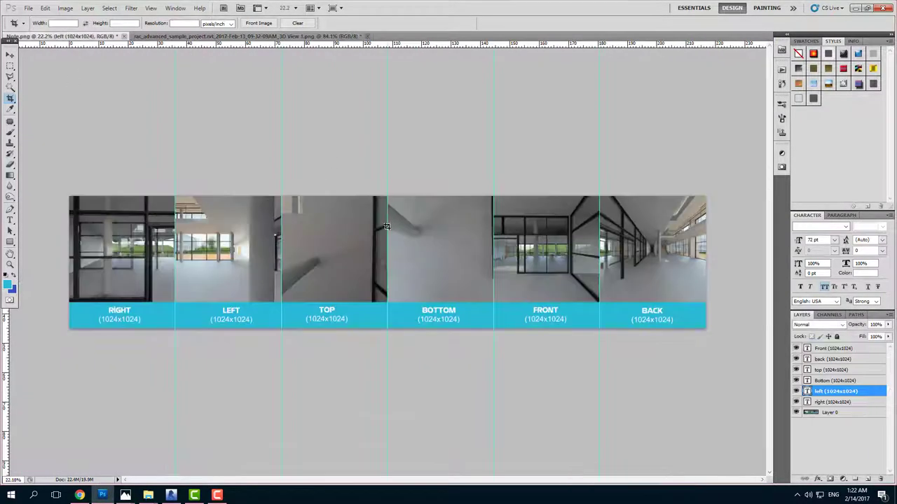
scroll(168, 270, "up", 1)
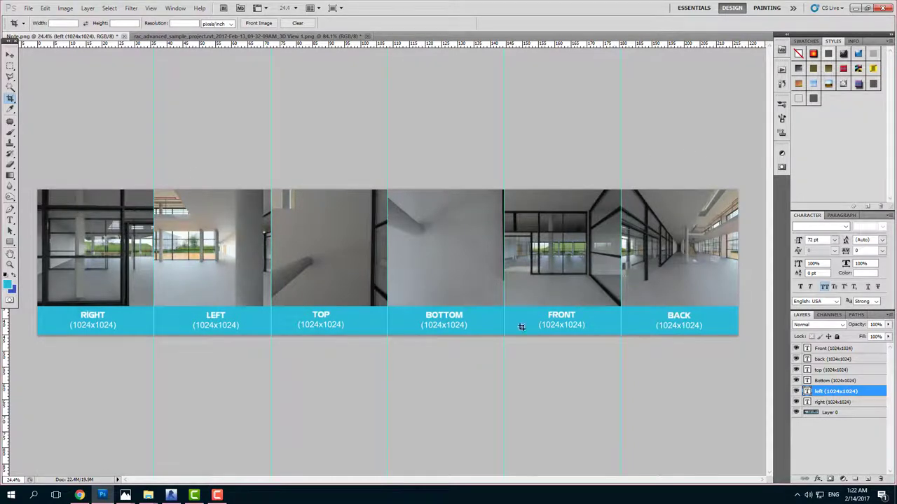
Step: Rotate the A360 interior panorama and compare it with Note.png's cube-face layout
left_click(80, 496)
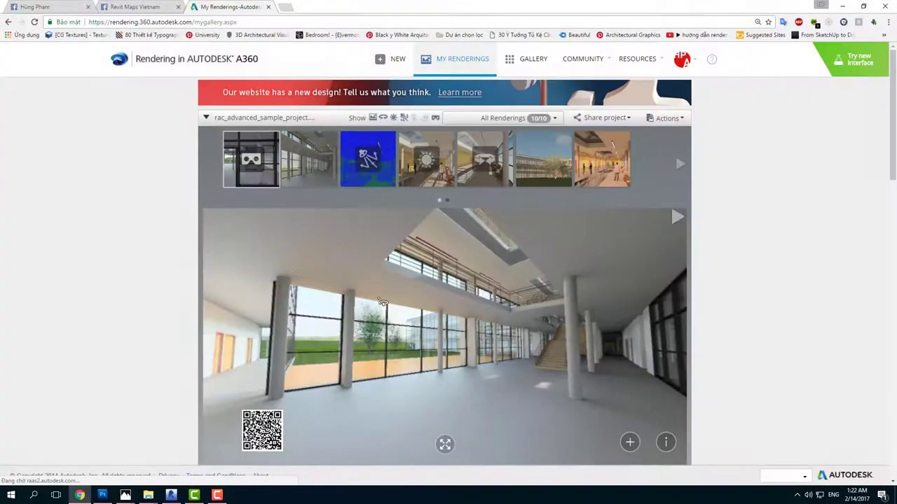
left_click_drag(345, 339, 325, 335)
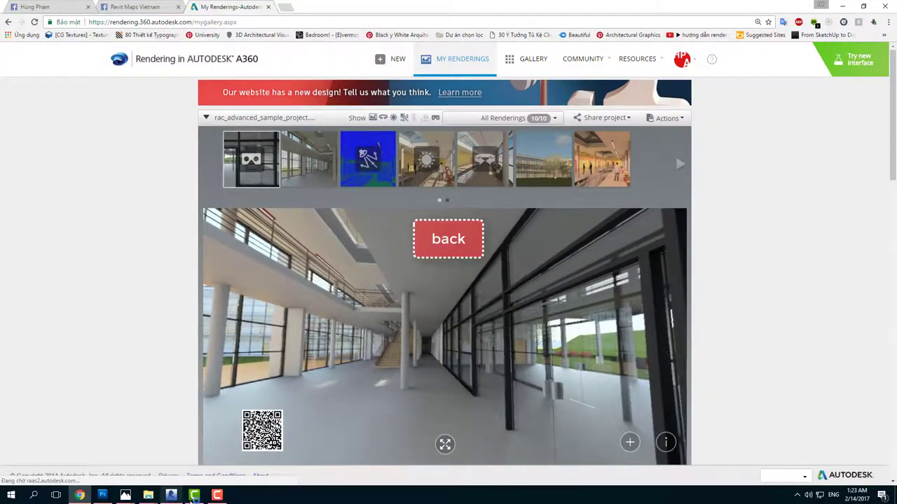
left_click(102, 495)
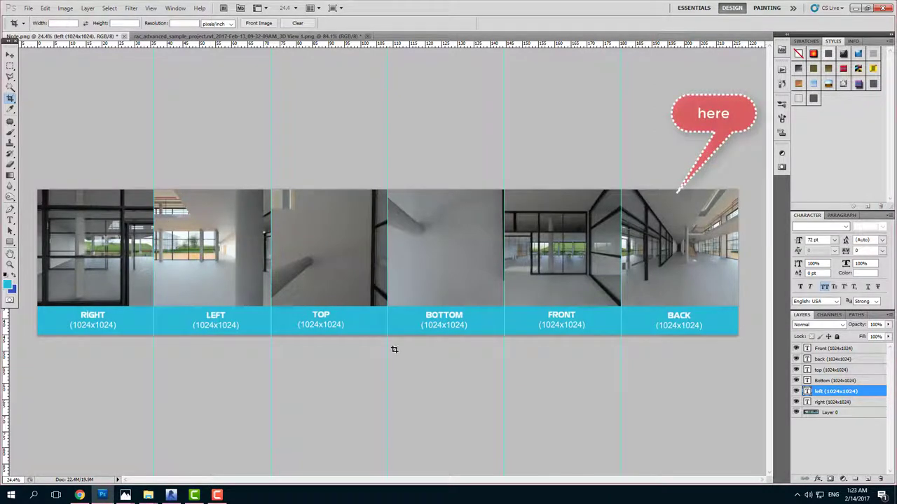
left_click(80, 495)
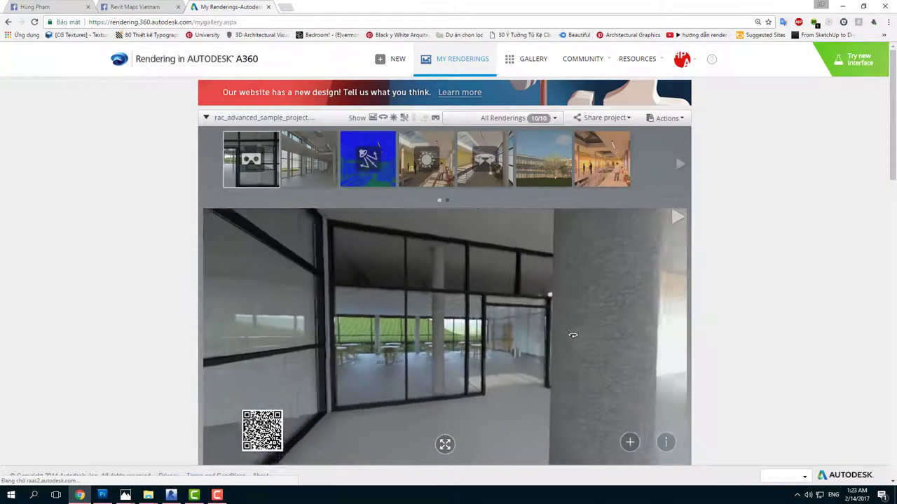
left_click(101, 495)
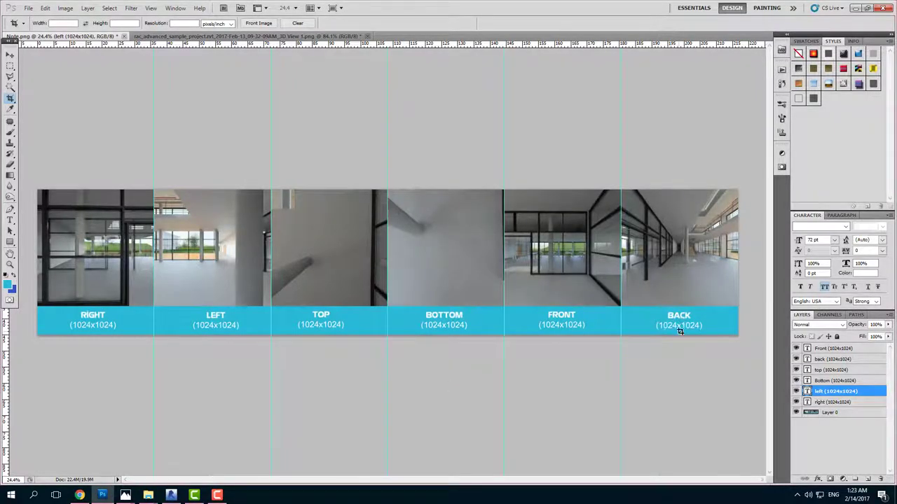
left_click(10, 56)
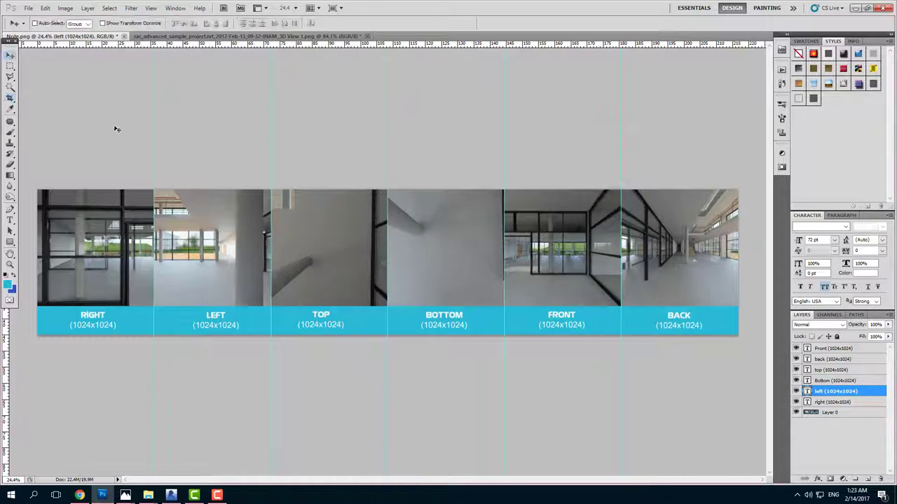
Step: On 3D View 1.png, place a vertical guide at the first face boundary
left_click(192, 37)
scroll(496, 223, "down", 5)
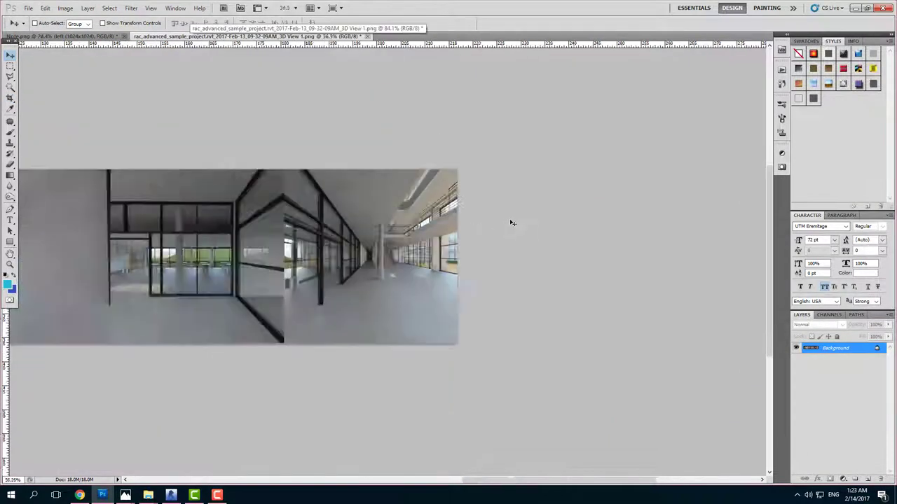
scroll(327, 265, "up", 2)
scroll(326, 264, "up", 2)
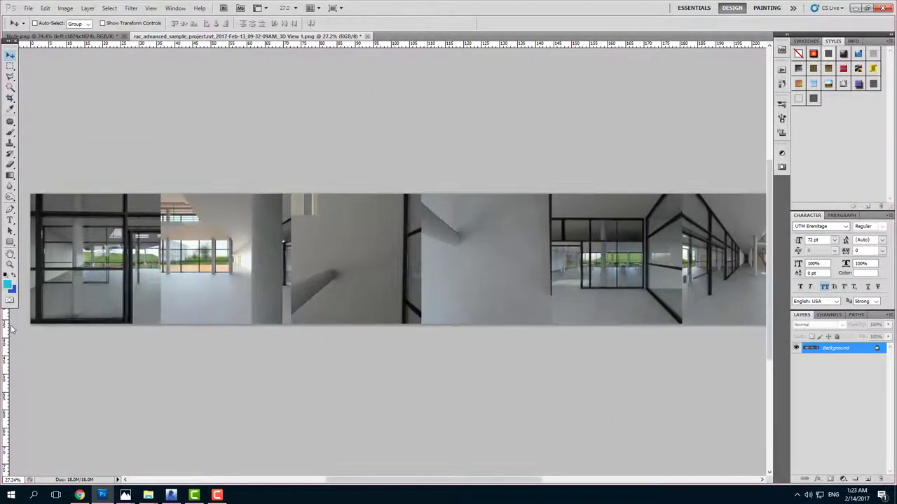
left_click_drag(6, 328, 161, 360)
scroll(160, 360, "up", 2)
scroll(160, 280, "up", 3)
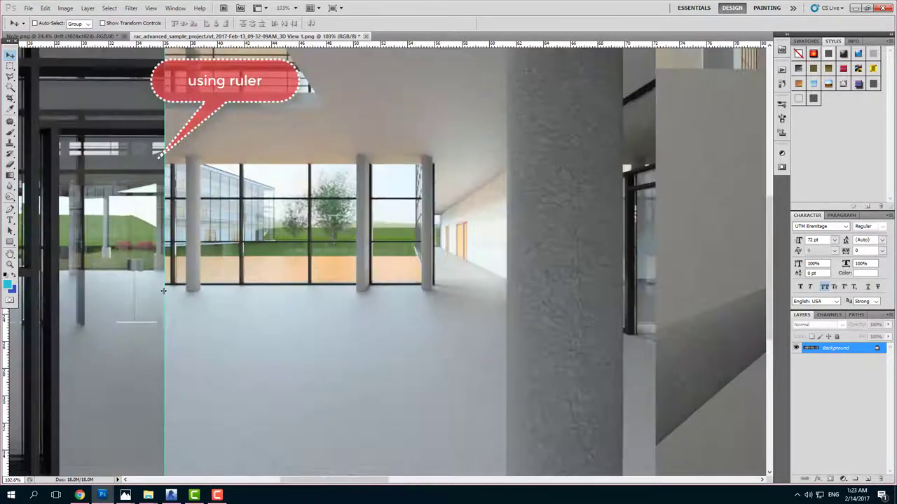
scroll(168, 299, "up", 3)
scroll(168, 299, "up", 2)
scroll(172, 264, "up", 1)
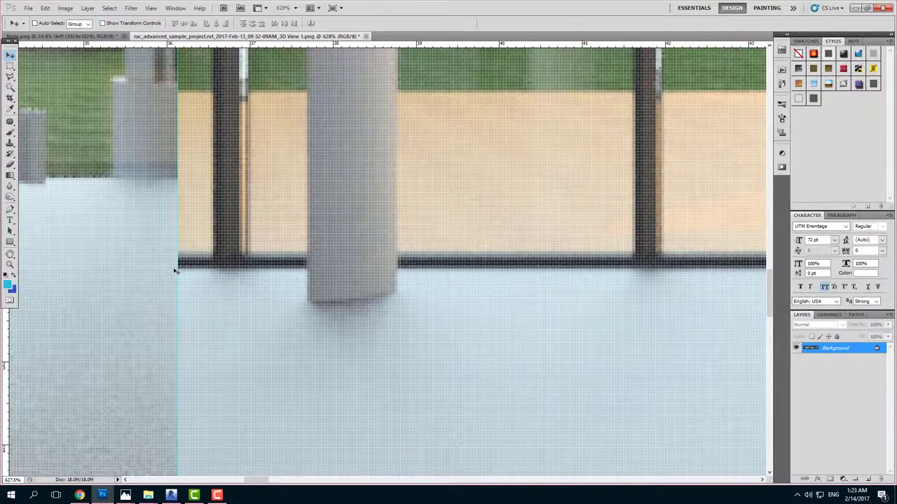
scroll(176, 271, "down", 4)
scroll(202, 265, "down", 4)
scroll(202, 281, "down", 4)
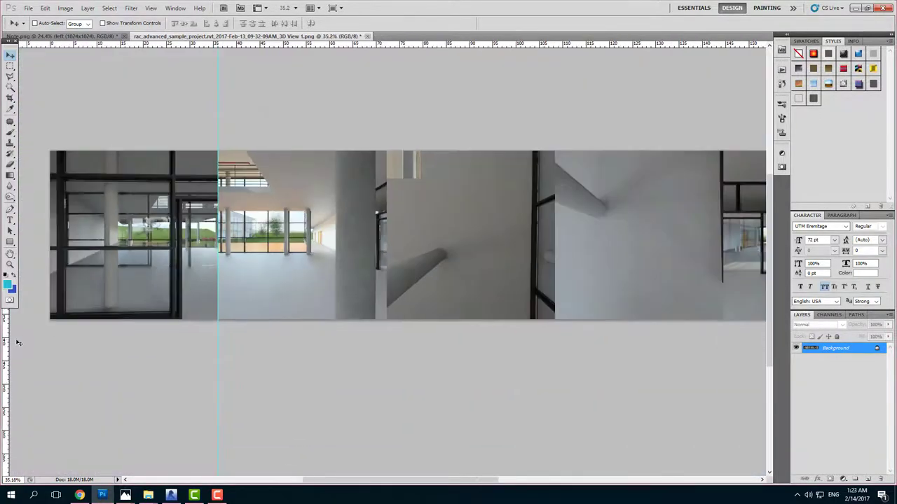
Step: Add a second vertical guide aligned exactly on the second seam
left_click_drag(115, 349, 387, 370)
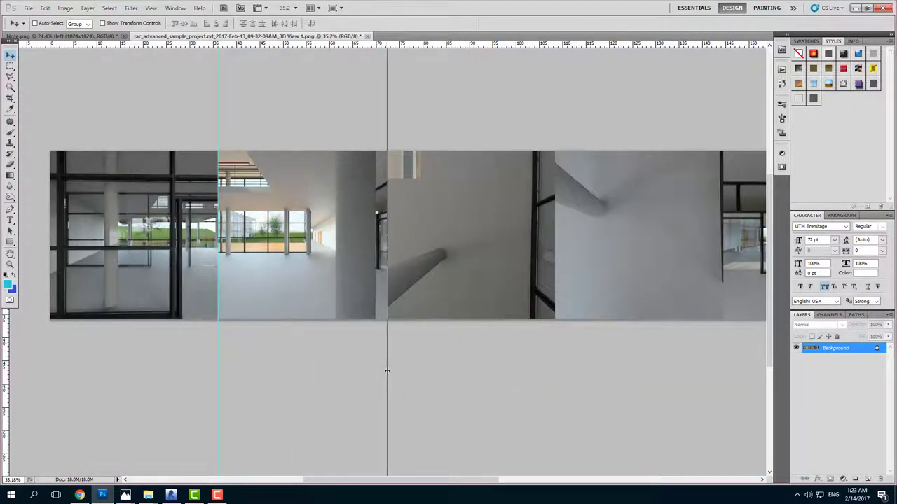
scroll(387, 372, "up", 1)
scroll(387, 350, "up", 2)
scroll(386, 309, "up", 2)
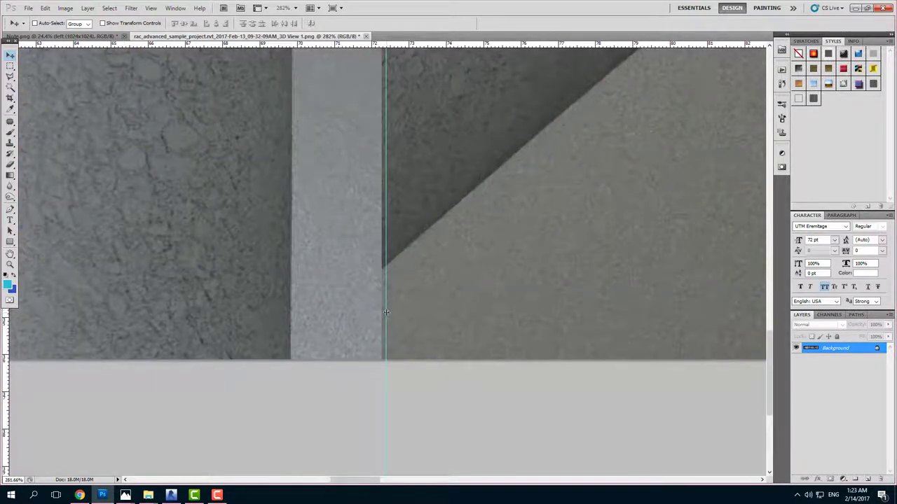
left_click_drag(381, 320, 382, 321)
scroll(383, 321, "up", 2)
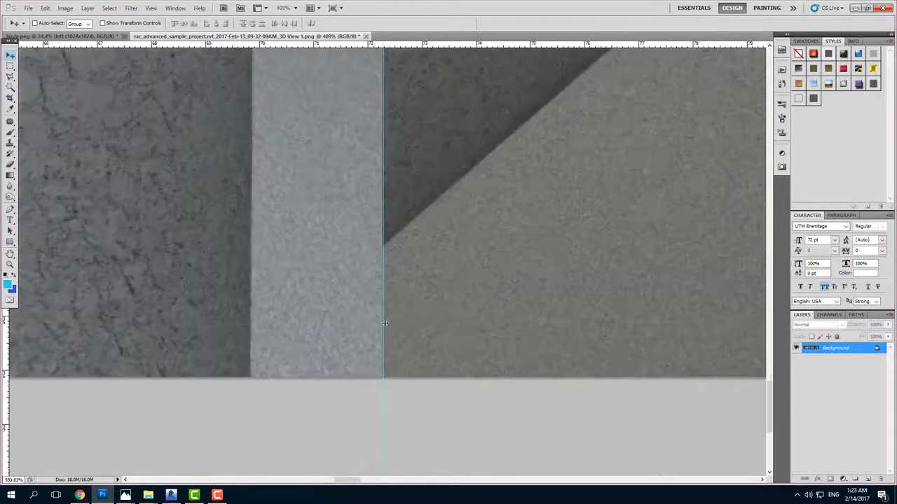
scroll(383, 323, "up", 2)
scroll(384, 325, "up", 3)
scroll(384, 325, "up", 2)
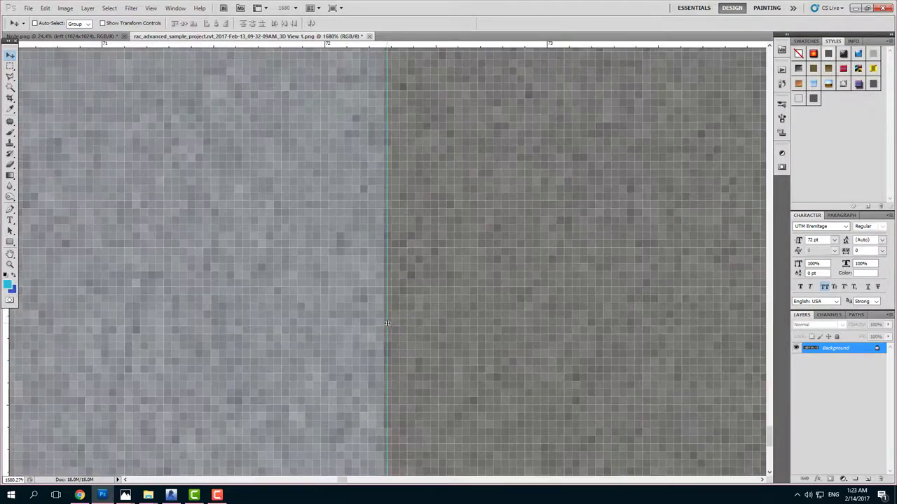
scroll(362, 374, "down", 4)
scroll(336, 332, "down", 4)
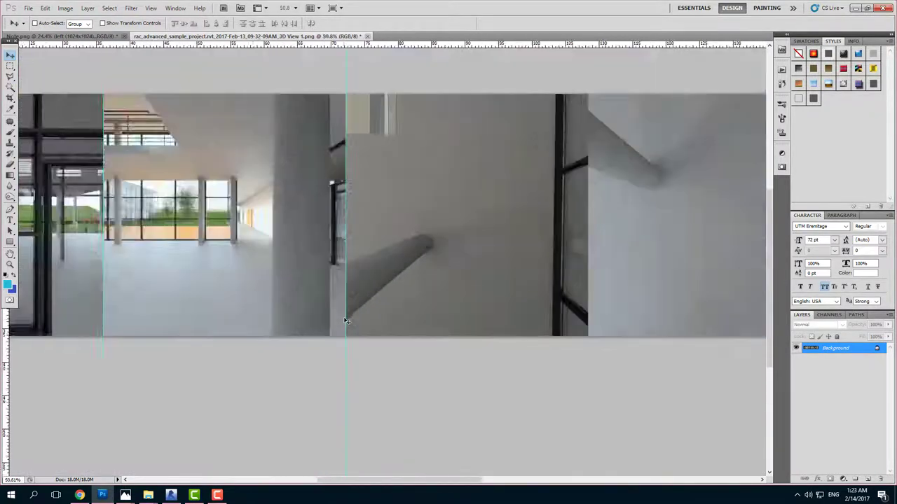
scroll(335, 319, "down", 3)
Step: Place vertical guides at the third and fourth face boundaries
left_click_drag(267, 351, 497, 368)
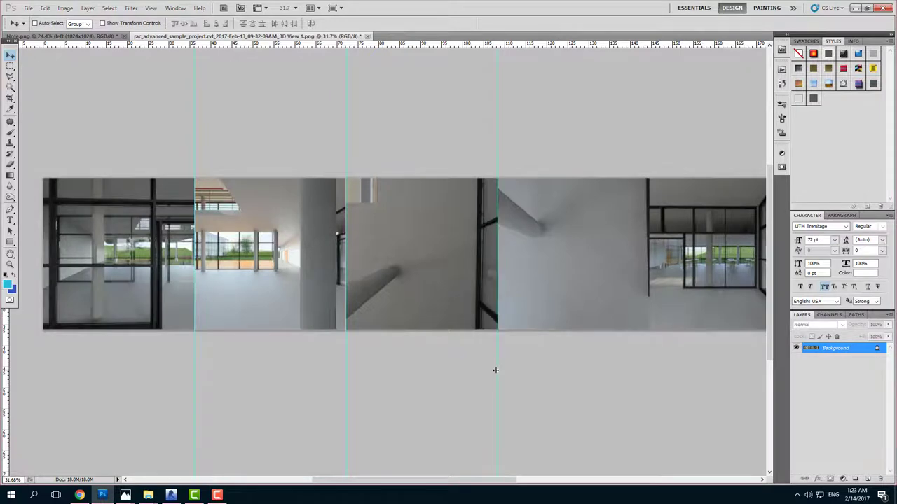
scroll(497, 368, "up", 2)
scroll(504, 353, "up", 5)
scroll(332, 312, "down", 1)
scroll(333, 313, "down", 4)
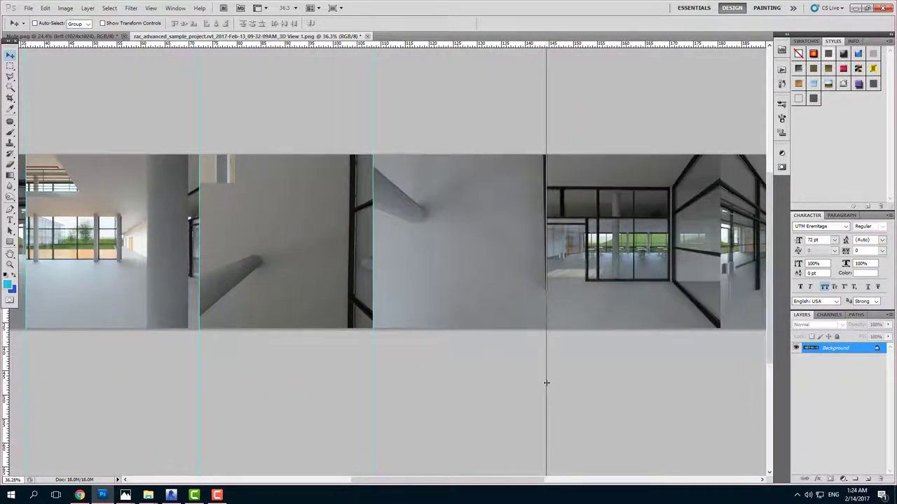
left_click_drag(447, 361, 547, 280)
scroll(550, 278, "up", 6)
scroll(549, 278, "up", 2)
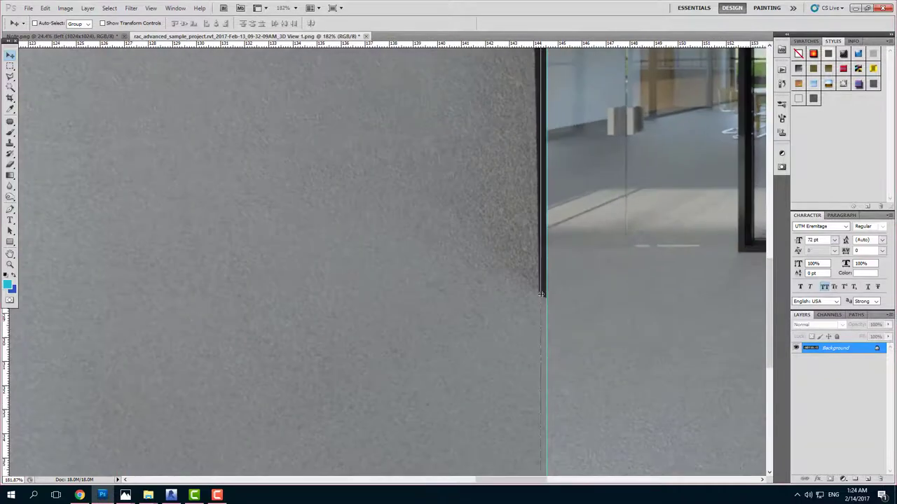
scroll(543, 233, "up", 6)
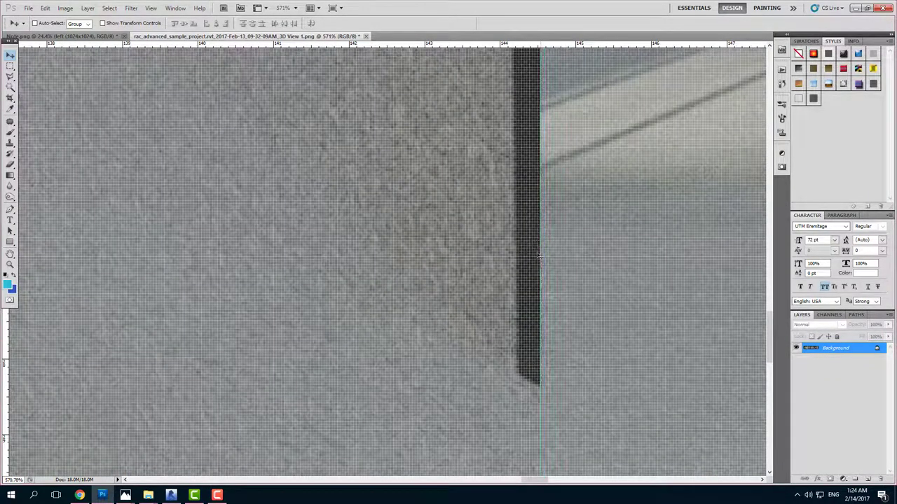
scroll(388, 315, "down", 3)
scroll(383, 301, "down", 5)
scroll(383, 301, "down", 1)
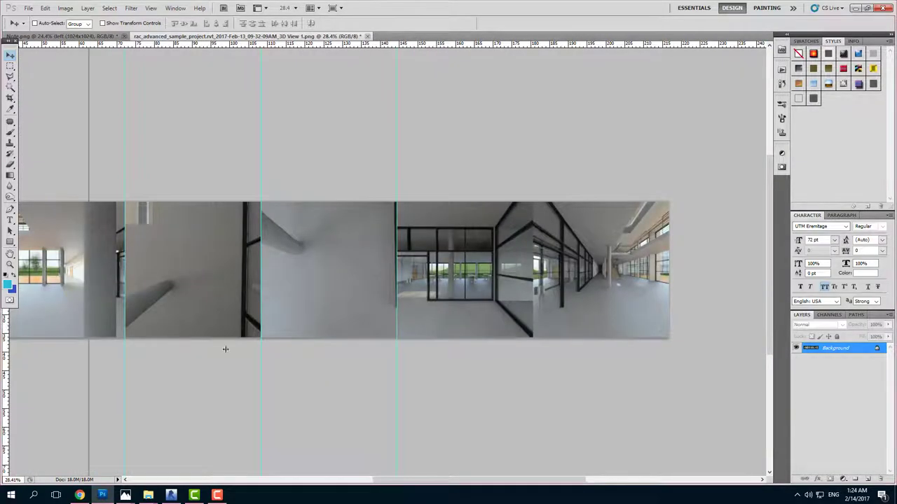
Step: Place the last vertical guide on the seam by the glass
left_click_drag(225, 348, 533, 390)
scroll(534, 364, "up", 4)
scroll(536, 340, "up", 4)
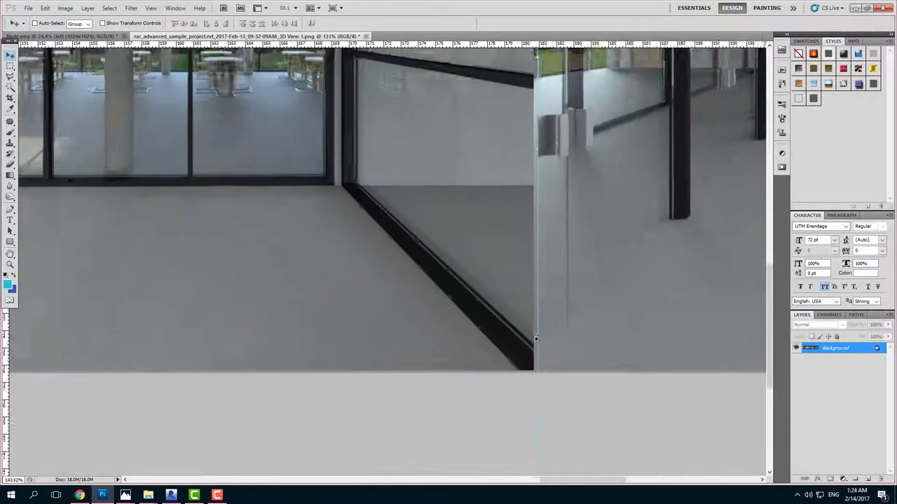
scroll(535, 340, "up", 3)
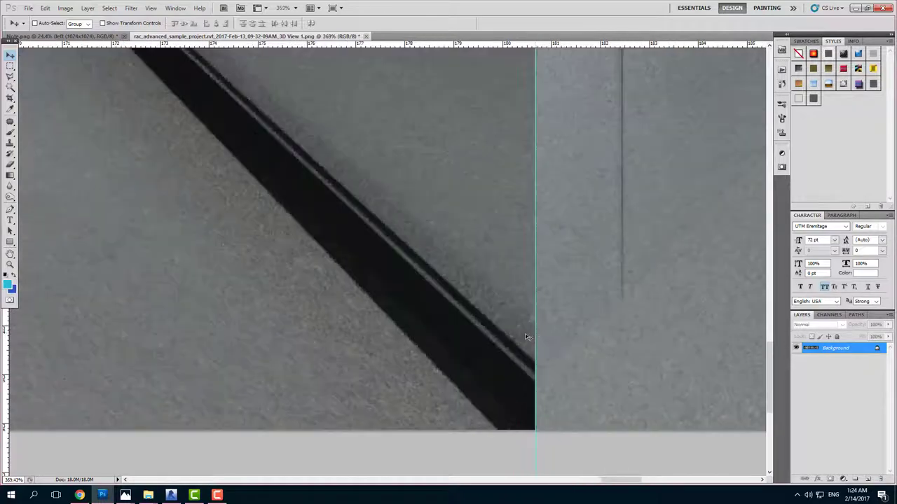
scroll(525, 337, "down", 3)
scroll(364, 297, "down", 3)
scroll(382, 143, "up", 2)
scroll(382, 144, "up", 1)
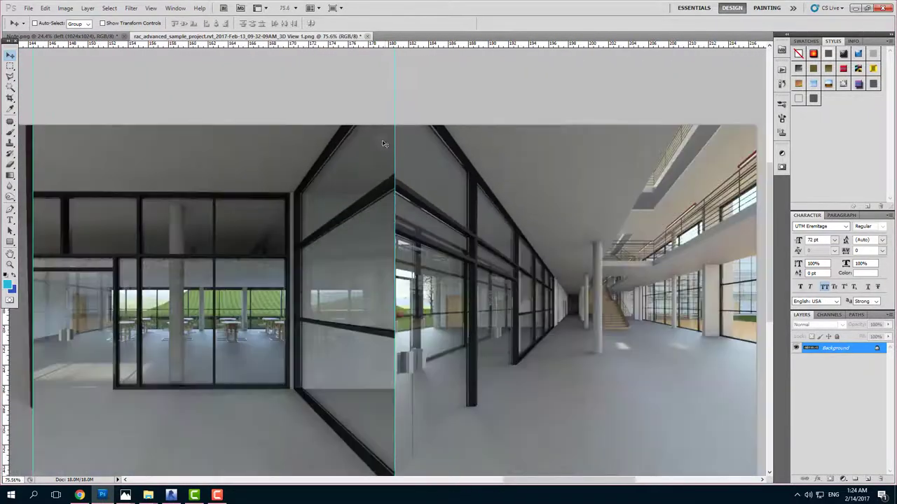
scroll(383, 144, "up", 2)
scroll(382, 144, "up", 2)
scroll(383, 144, "down", 1)
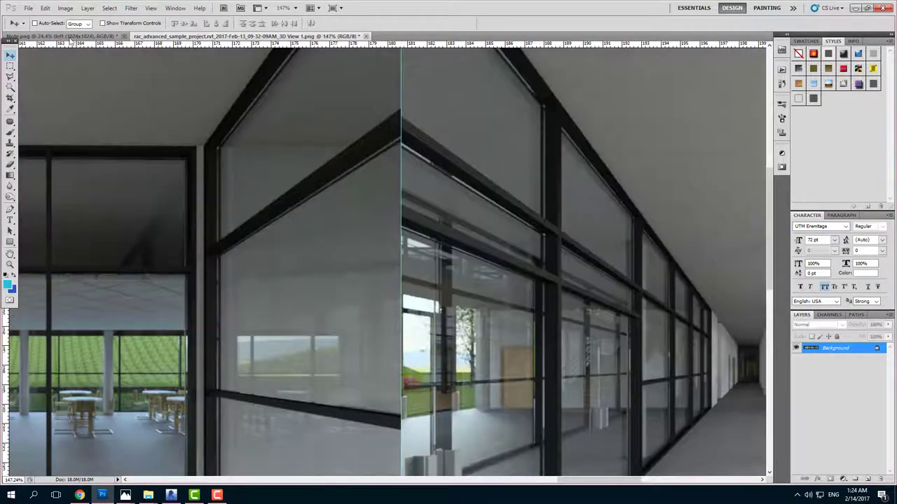
Step: Check the face order in Note.png against the guided panorama strip
left_click(73, 35)
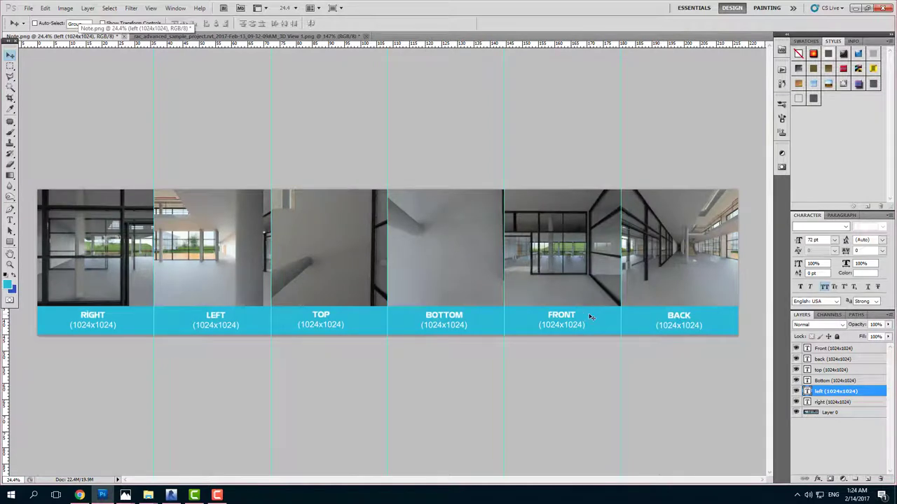
left_click(259, 36)
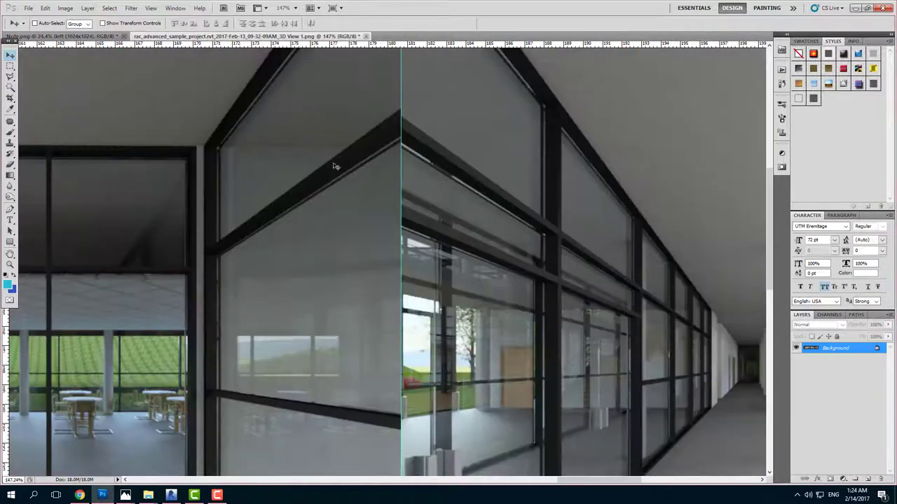
scroll(452, 255, "down", 2)
scroll(453, 251, "down", 3)
scroll(465, 242, "down", 1)
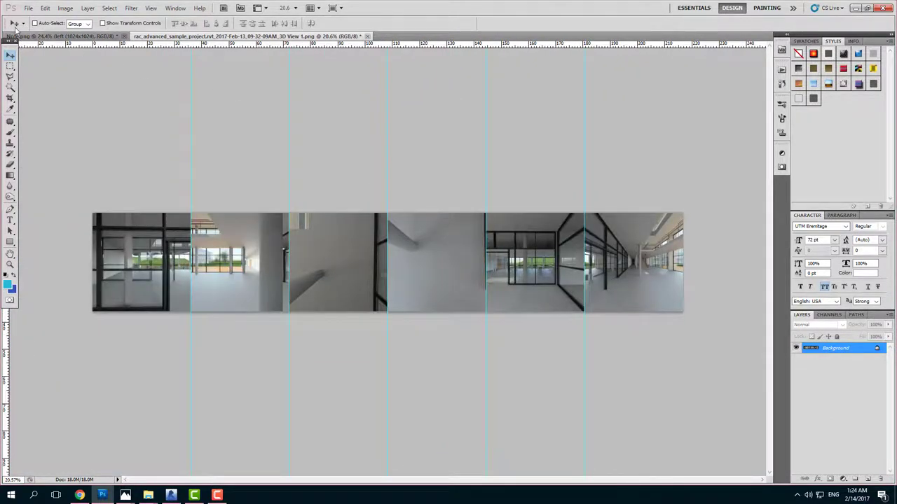
Step: Crop the guided strip down to its first cube face
left_click(10, 98)
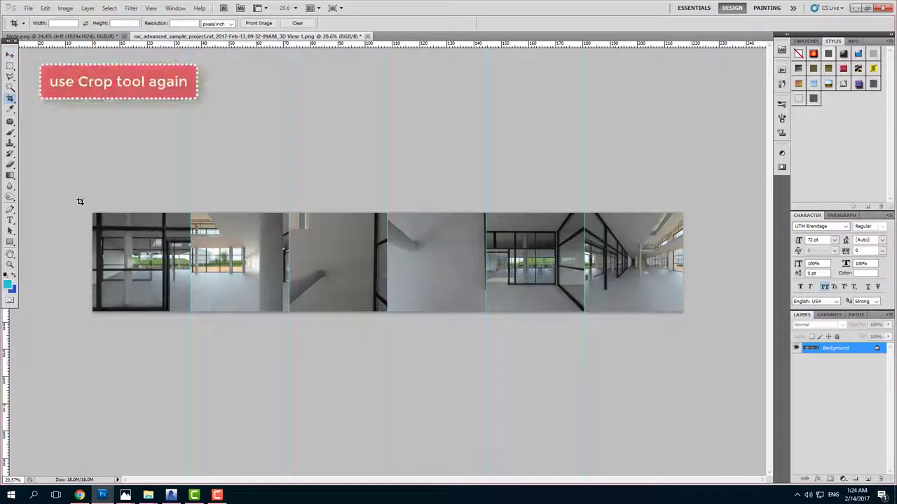
left_click(189, 351)
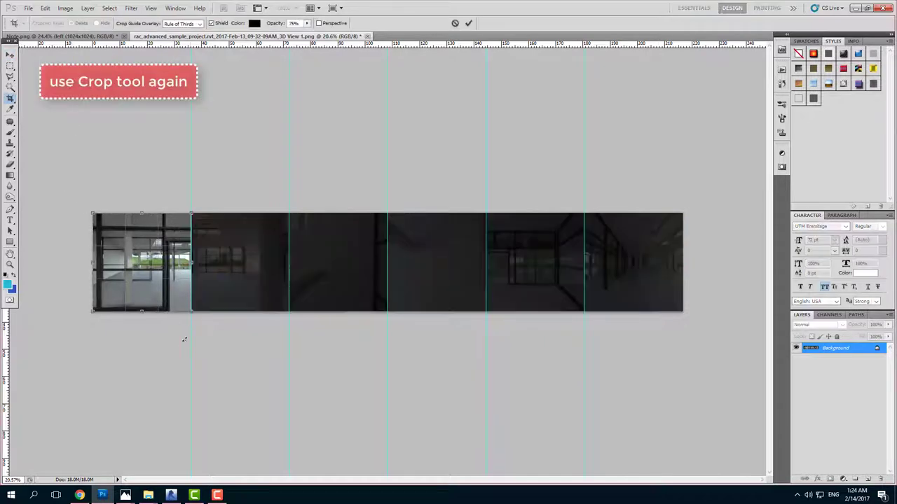
scroll(168, 315, "up", 1)
scroll(150, 295, "up", 2)
scroll(140, 275, "up", 1)
scroll(140, 275, "up", 1)
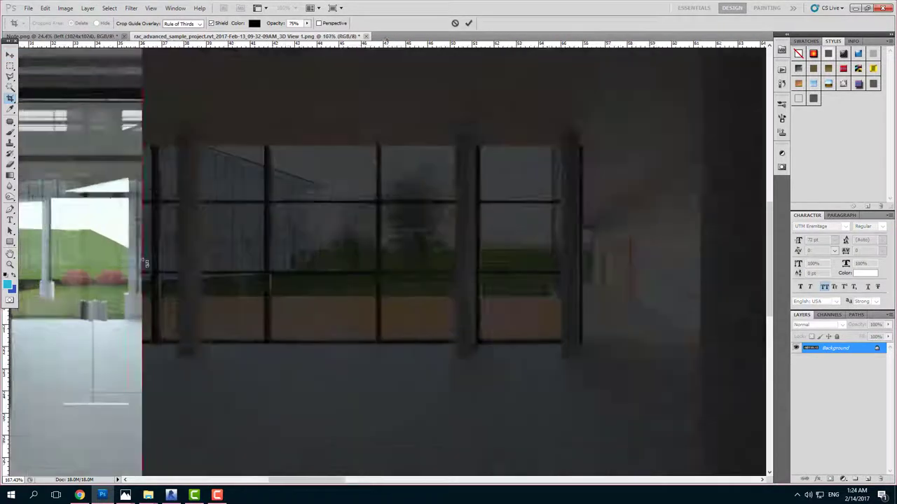
scroll(144, 267, "up", 1)
scroll(143, 259, "up", 1)
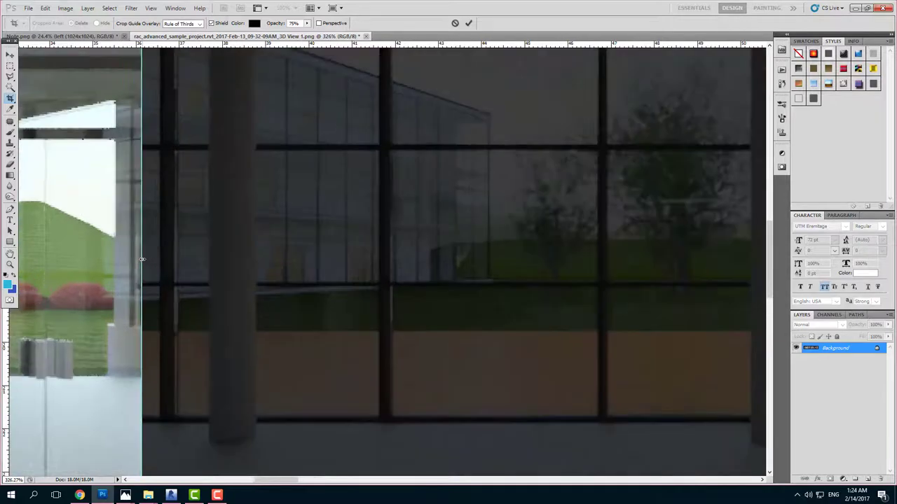
left_click(469, 23)
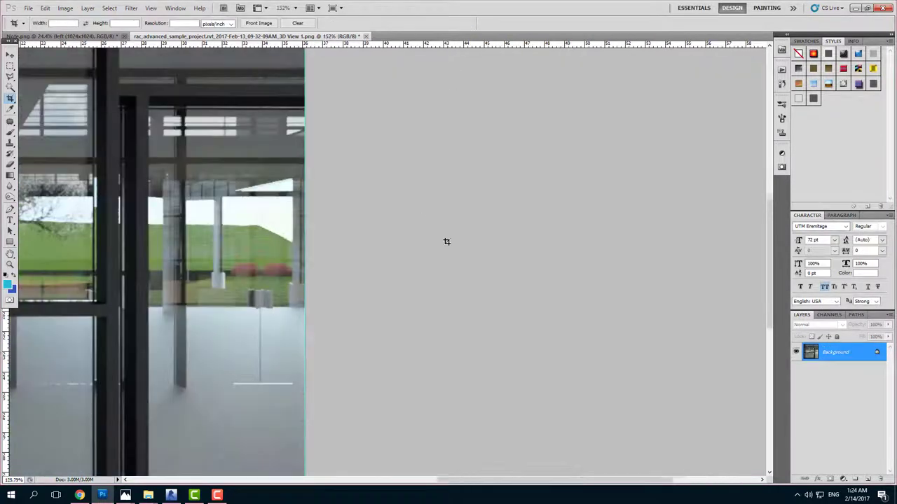
scroll(447, 241, "down", 4)
Step: Confirm in Image Size that the face measures 1024 × 1024 pixels
left_click(65, 7)
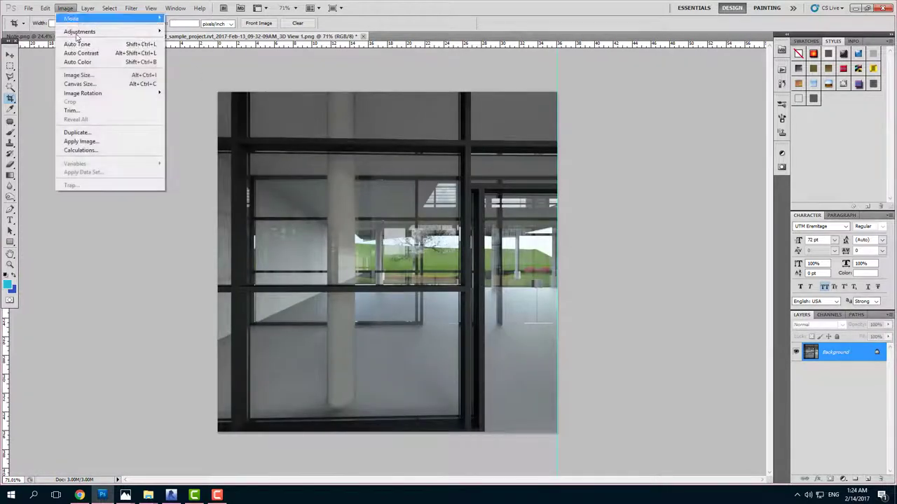
left_click(77, 75)
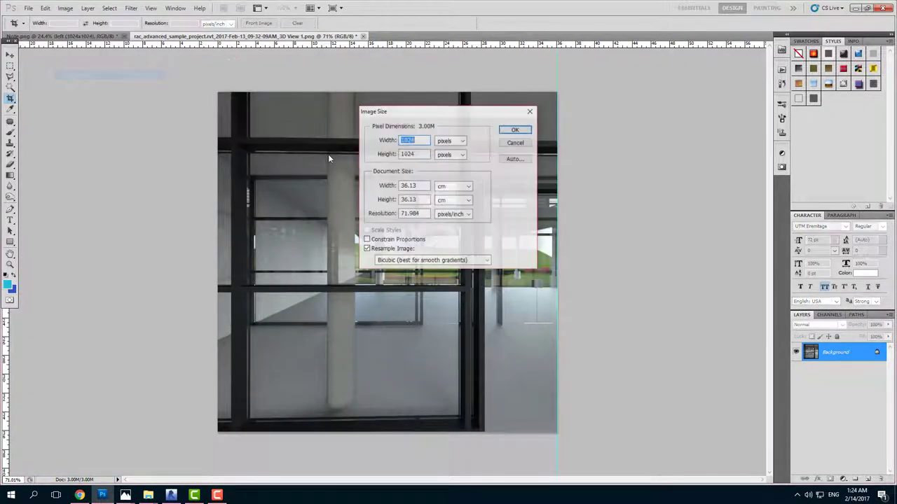
left_click(419, 155)
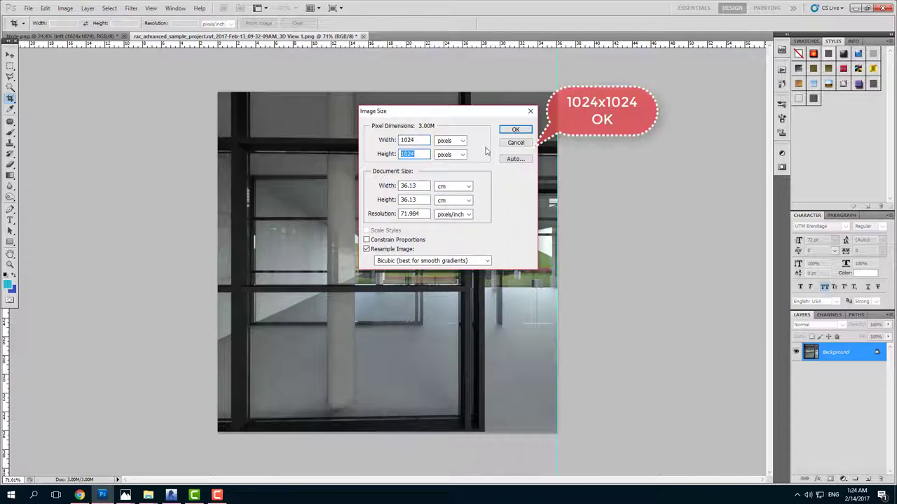
left_click(516, 129)
Step: Create a PANORAMA folder on the Desktop as the Save As location
left_click(28, 7)
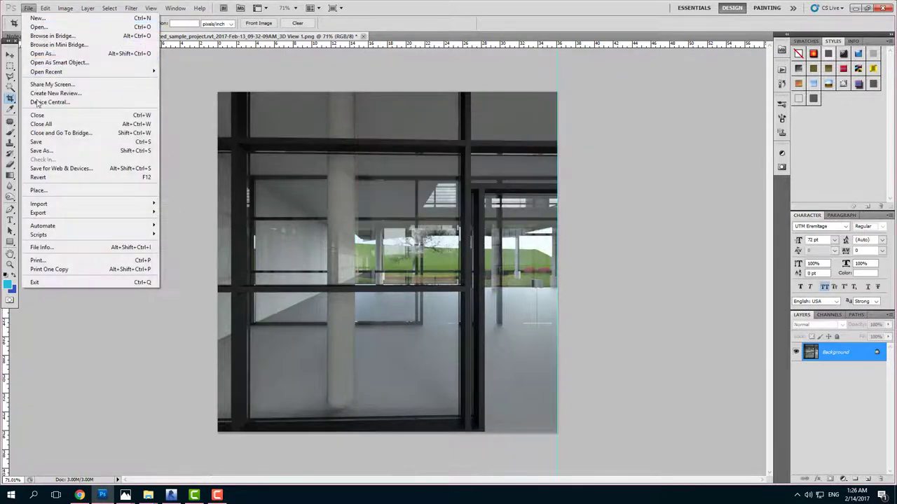
left_click(46, 153)
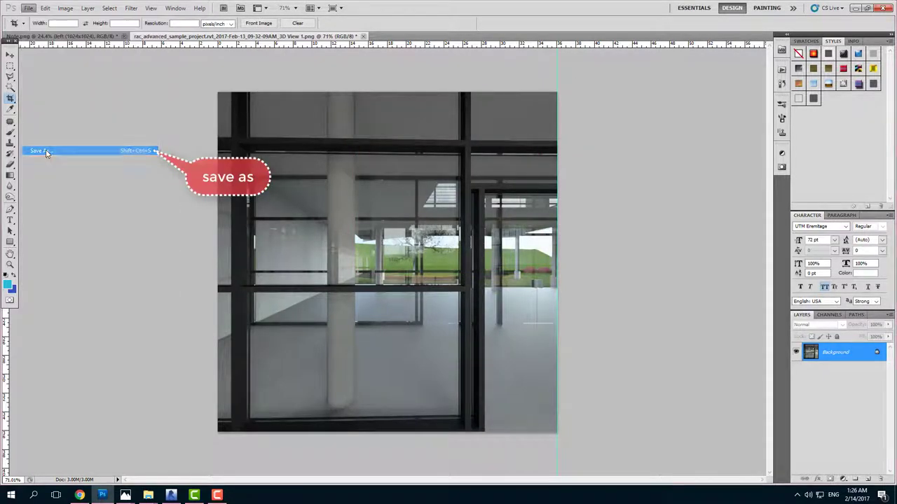
left_click(422, 143)
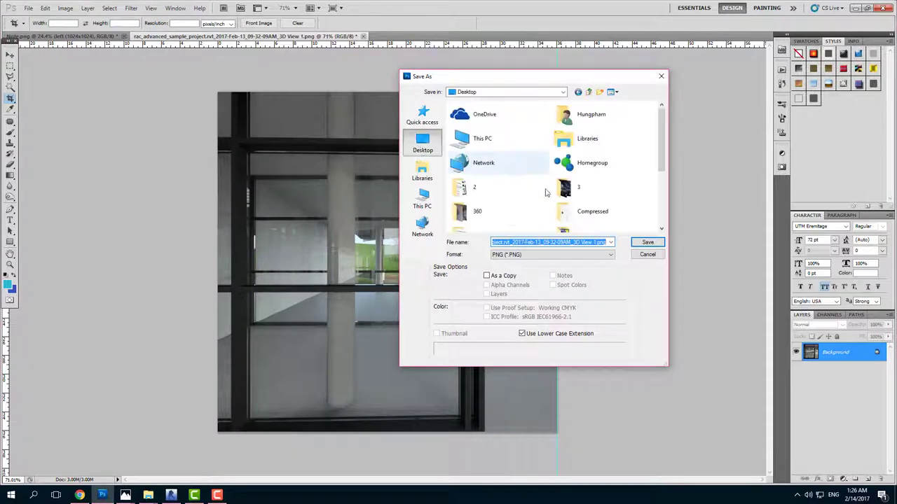
left_click(600, 92)
type("PANORAMA")
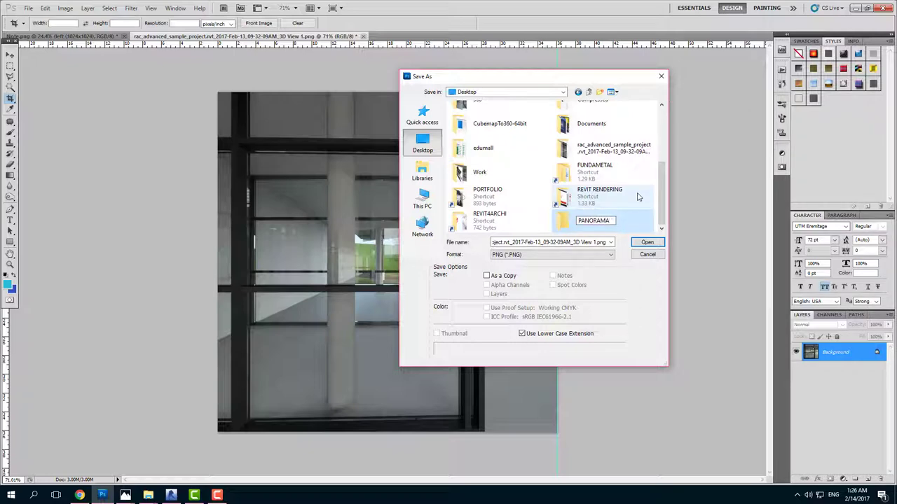
key("Return")
key("Return")
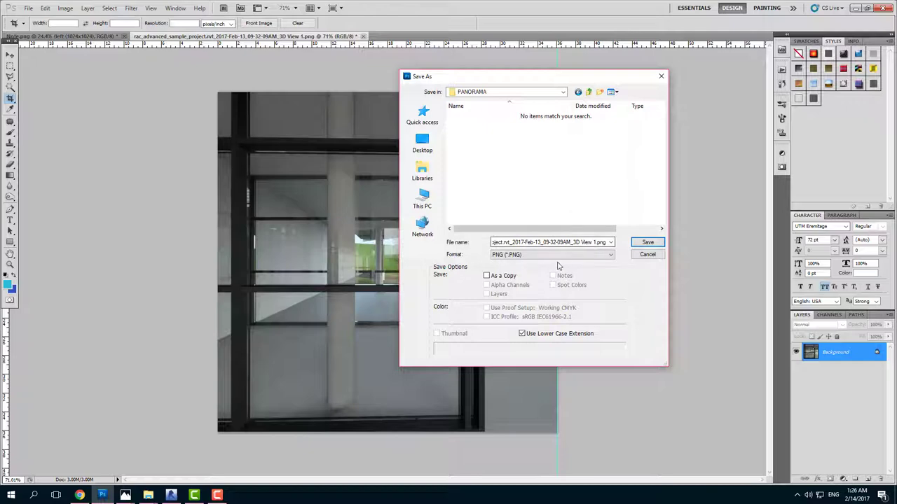
Step: Save the cropped face as R.jpg in JPEG format at maximum quality
left_click(559, 255)
left_click(532, 312)
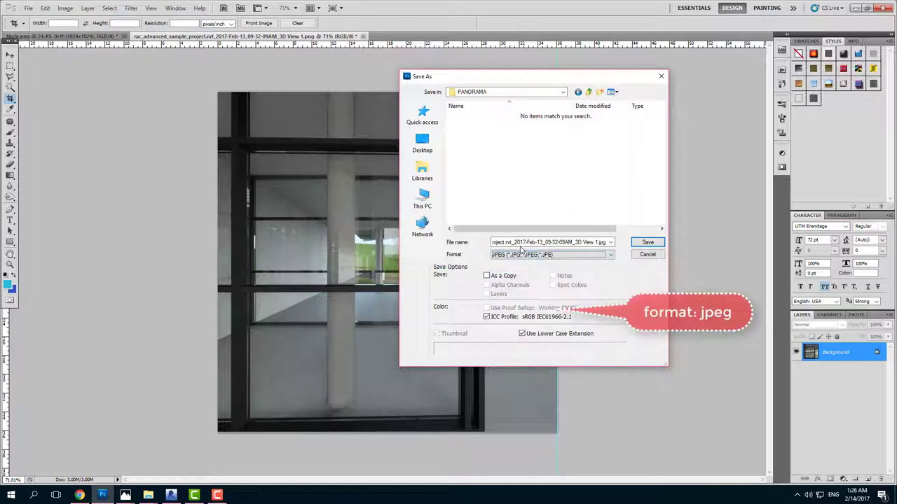
triple_click(519, 243)
type("R")
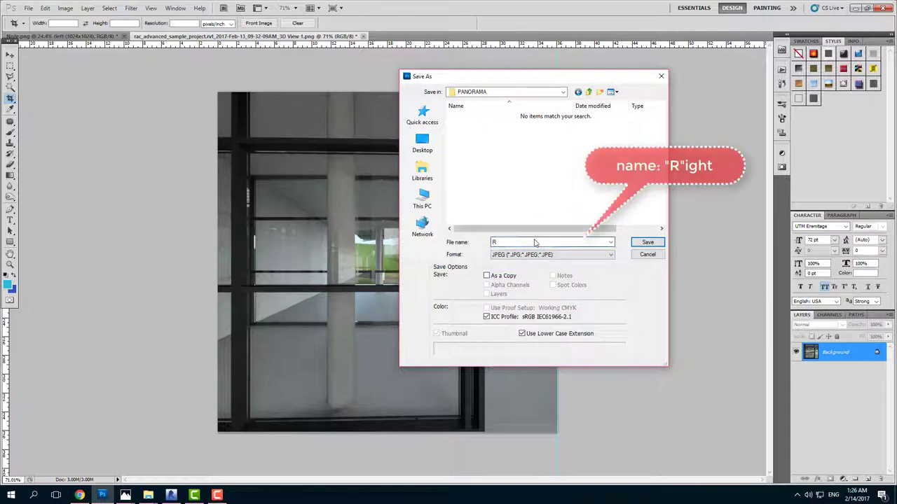
left_click(638, 241)
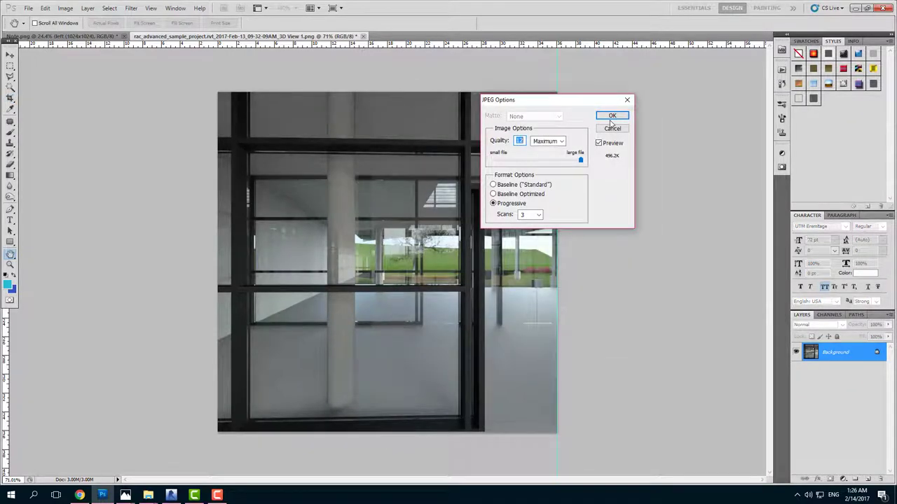
left_click(611, 118)
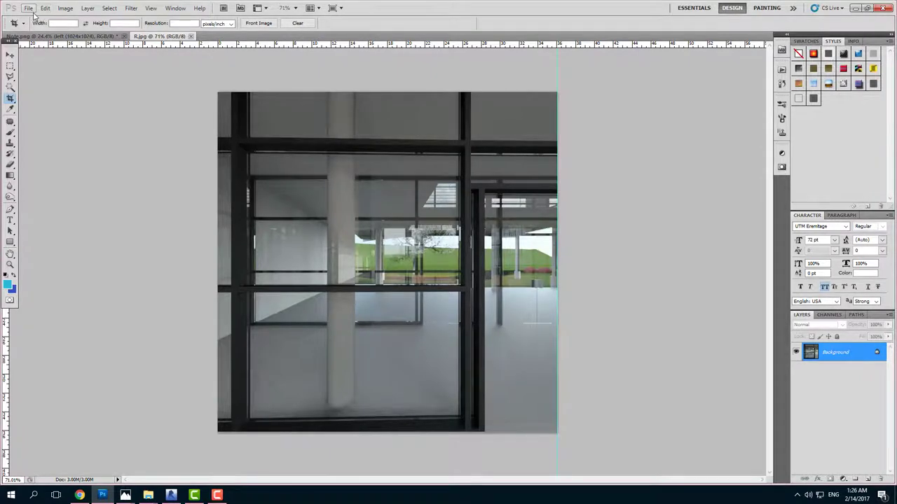
left_click(45, 7)
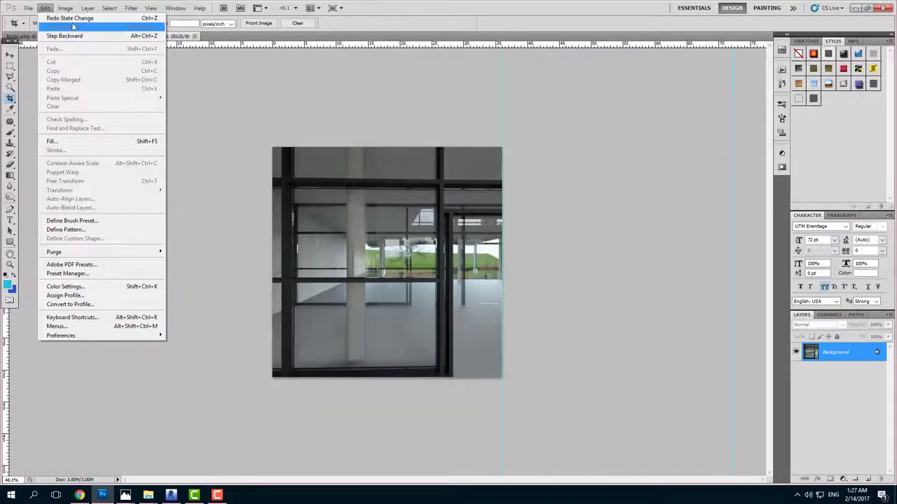
Step: Step back to restore the full six-face strip and zoom out to see it all
left_click(71, 20)
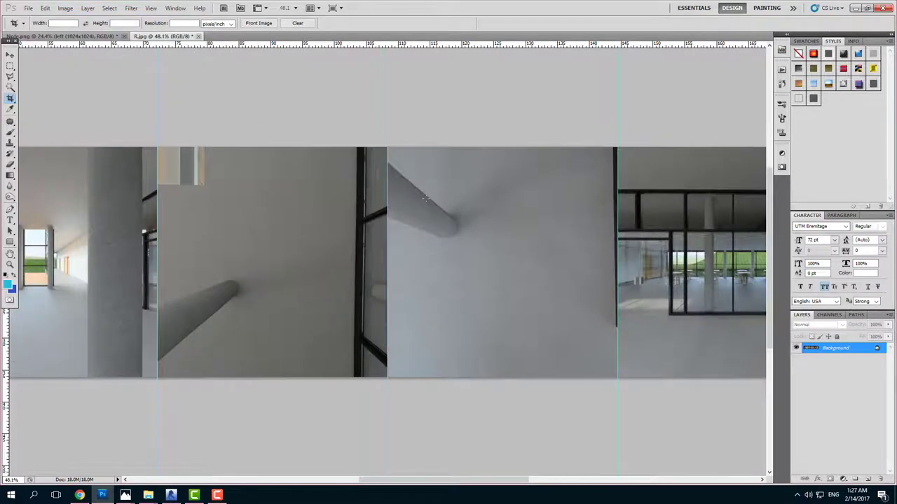
left_click(161, 35)
key("ctrl+minus")
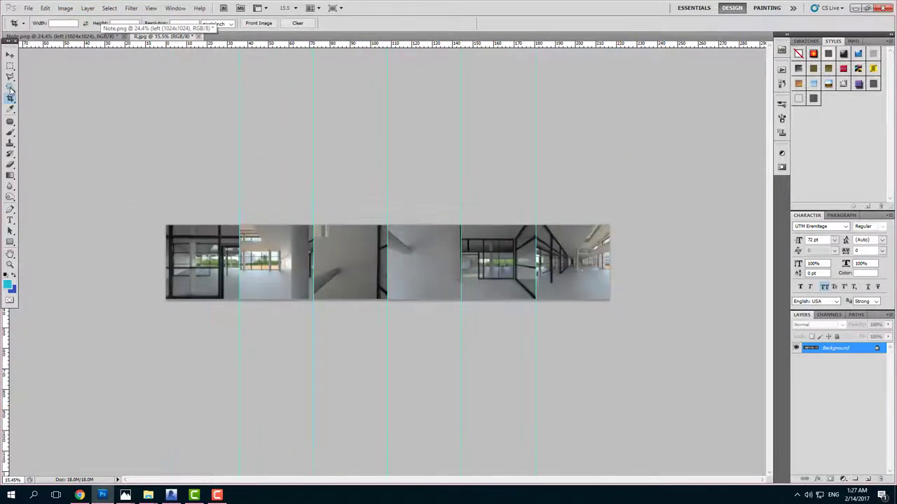
scroll(307, 241, "up", 2)
scroll(306, 242, "up", 2)
scroll(306, 242, "up", 2)
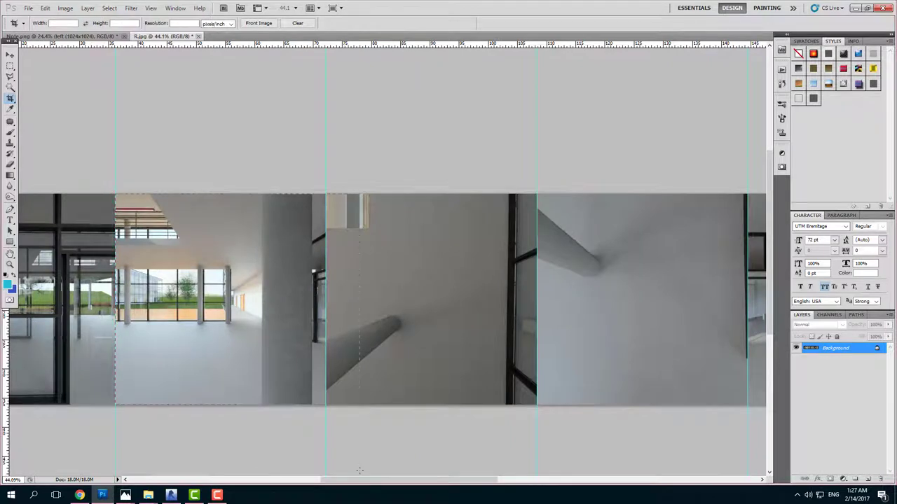
Step: Crop the strip to the second panel, the left view
left_click_drag(116, 195, 325, 404)
scroll(322, 329, "up", 2)
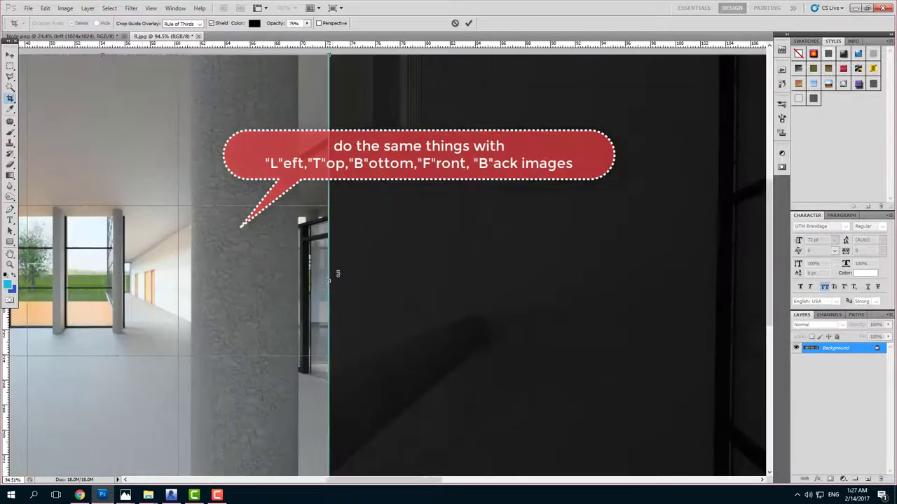
scroll(337, 274, "up", 2)
scroll(330, 282, "up", 2)
scroll(332, 282, "up", 2)
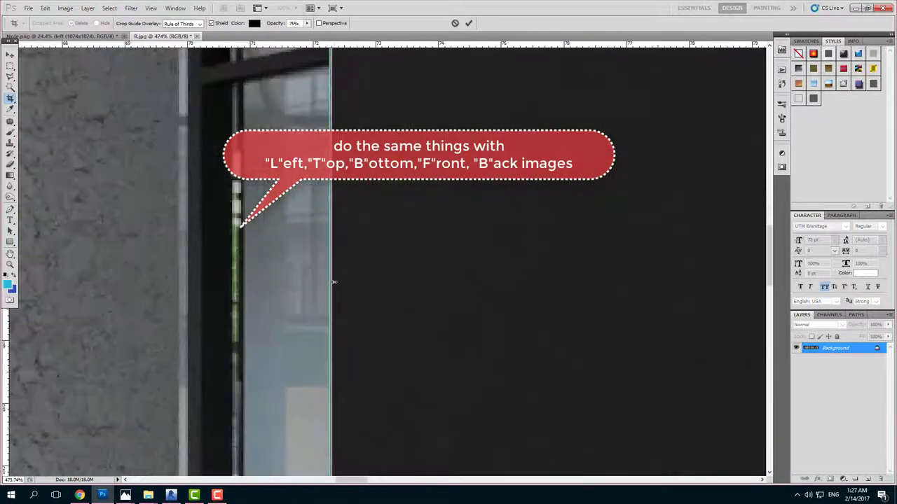
scroll(515, 301, "down", 4)
scroll(564, 298, "down", 3)
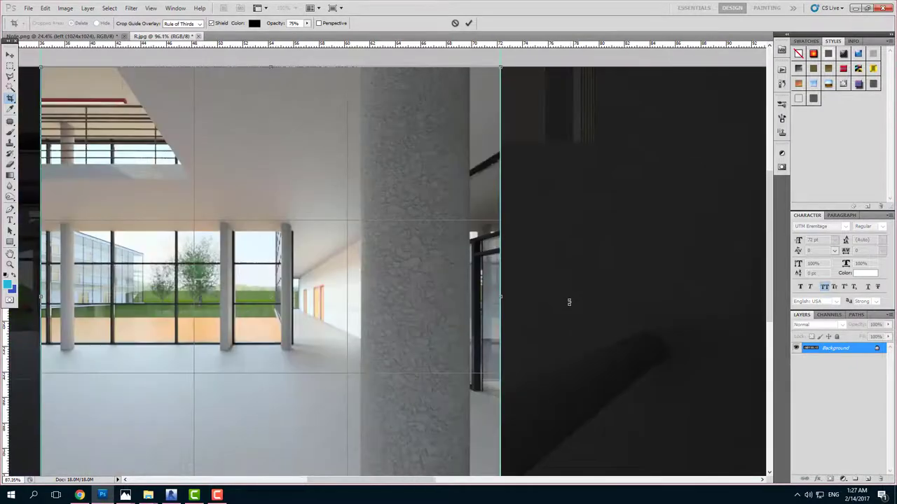
scroll(238, 309, "down", 2)
scroll(235, 310, "up", 2)
scroll(232, 310, "up", 2)
scroll(232, 310, "up", 2)
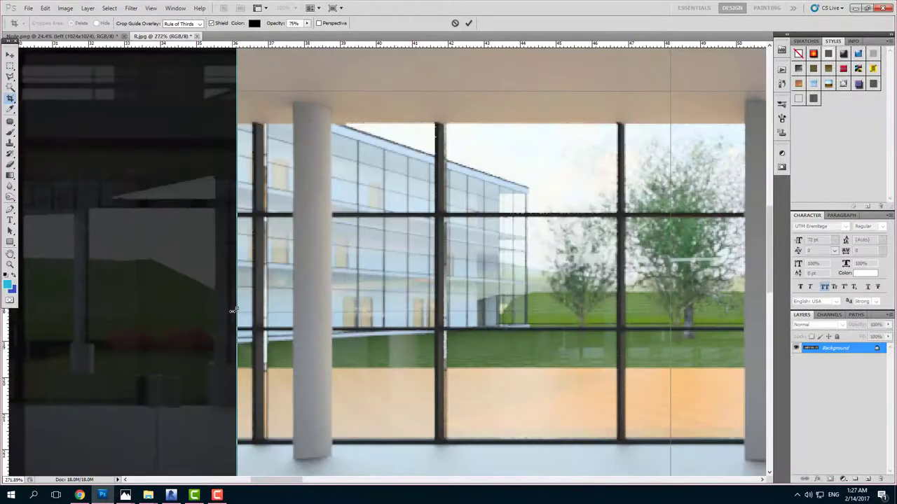
left_click(469, 23)
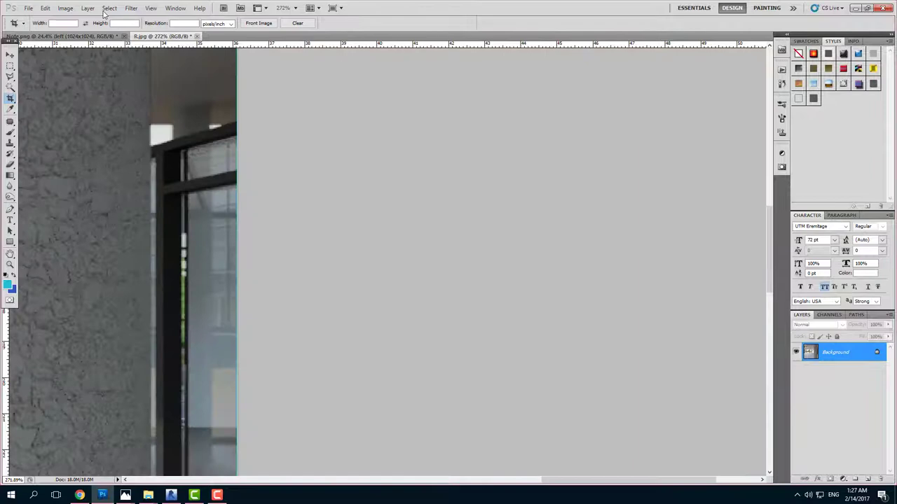
Step: Confirm the left face is 1024×1024 and check the face order in Note.png
left_click(65, 7)
left_click(77, 74)
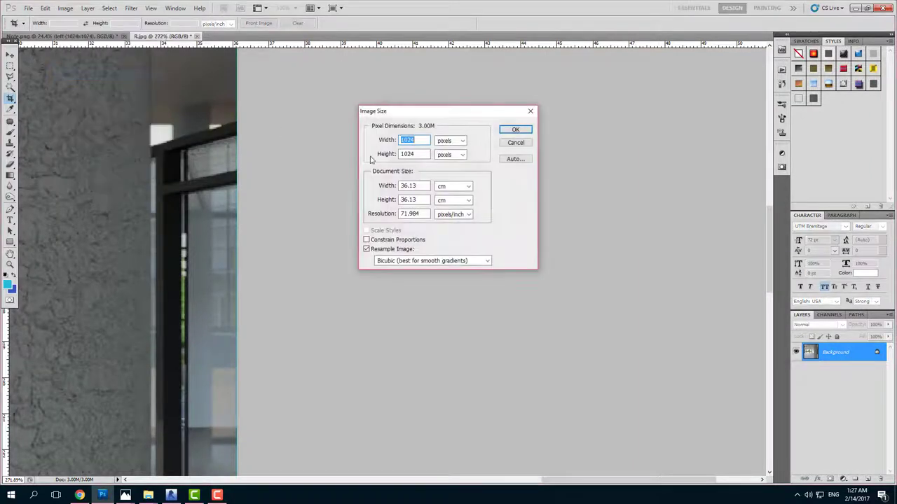
key("Return")
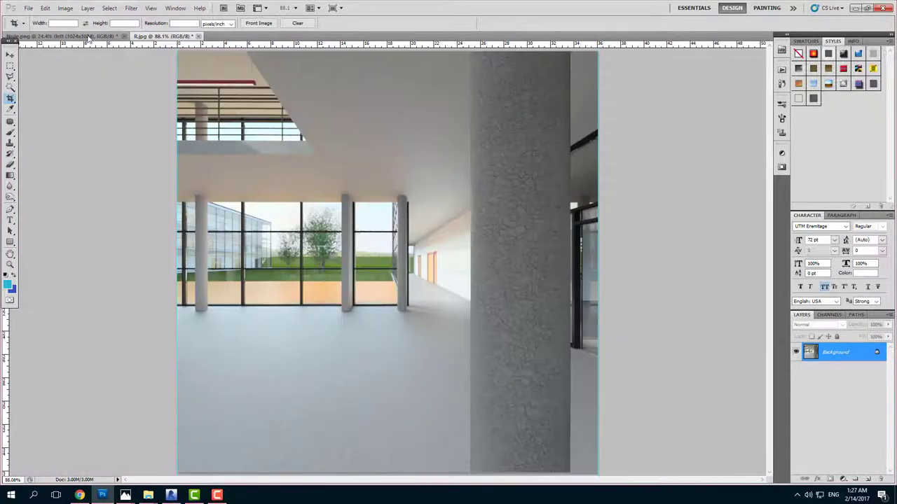
left_click(82, 36)
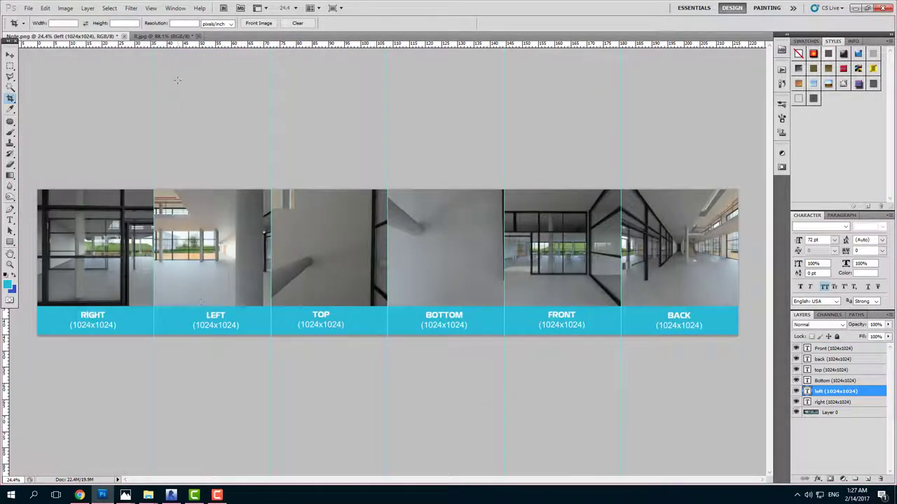
left_click(167, 37)
Step: Save the left face as L.jpg at maximum JPEG quality
left_click(28, 8)
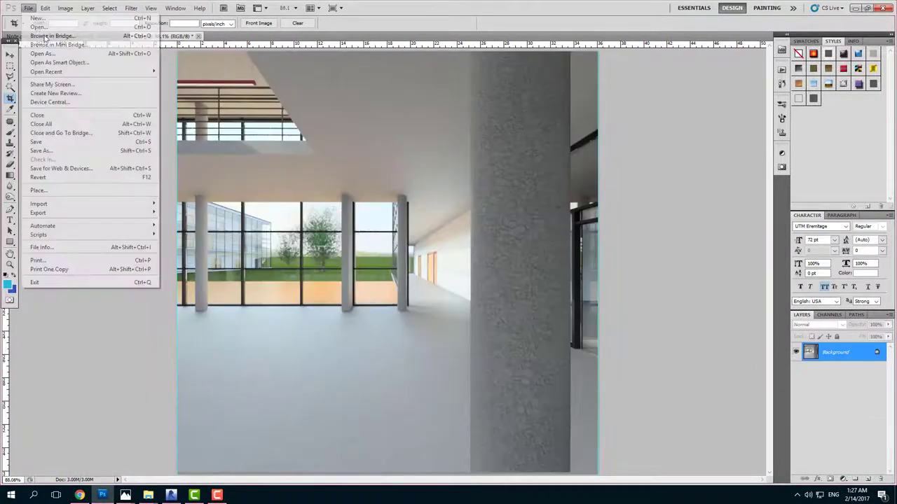
left_click(55, 153)
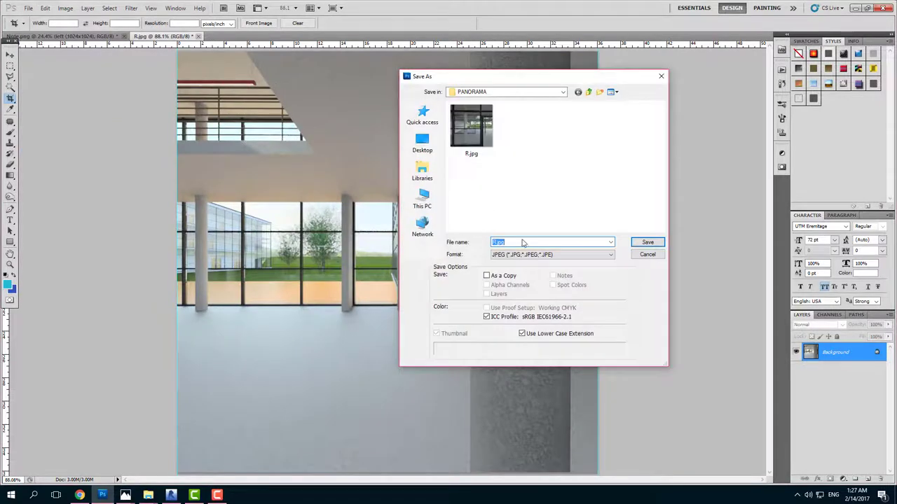
type("L")
left_click(643, 244)
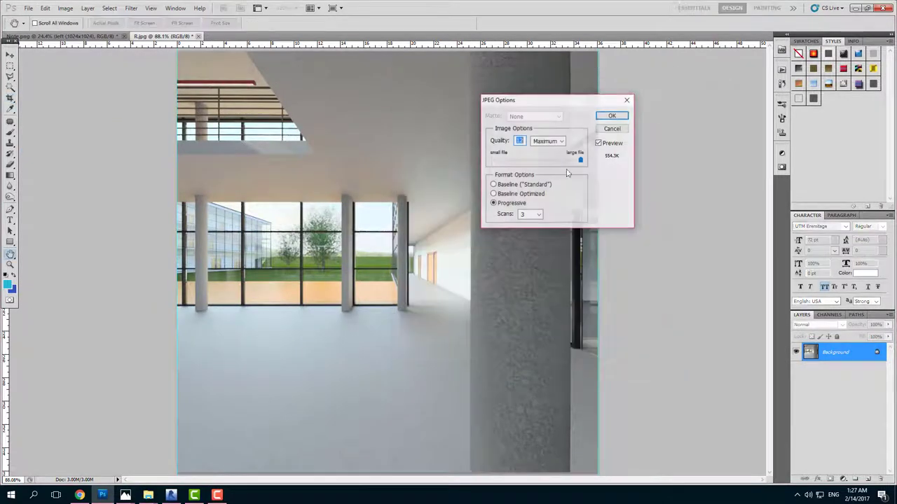
left_click(611, 116)
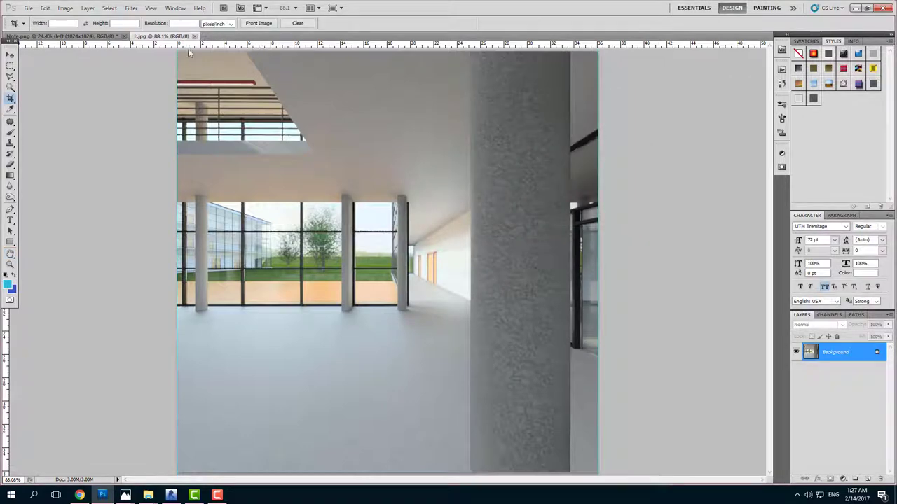
key("ctrl+minus")
Step: Undo the previous crop to restore the full six-panel strip
left_click(45, 7)
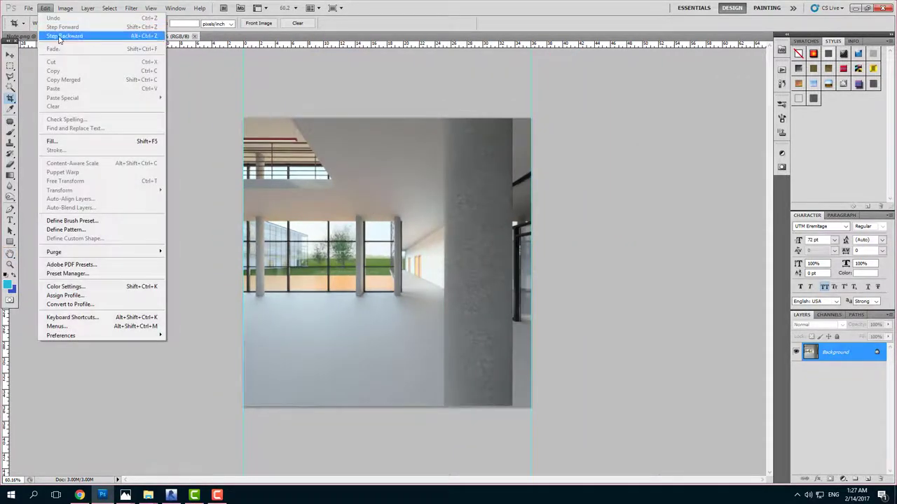
left_click(60, 36)
left_click(45, 8)
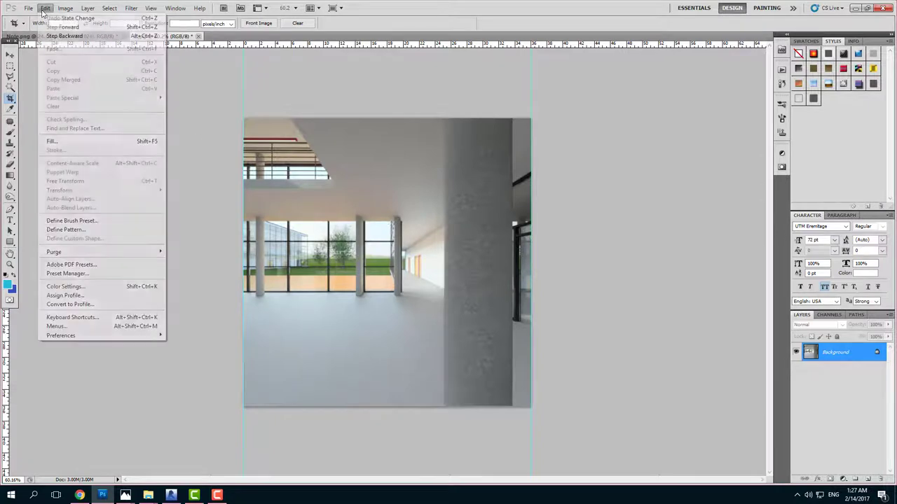
left_click(51, 16)
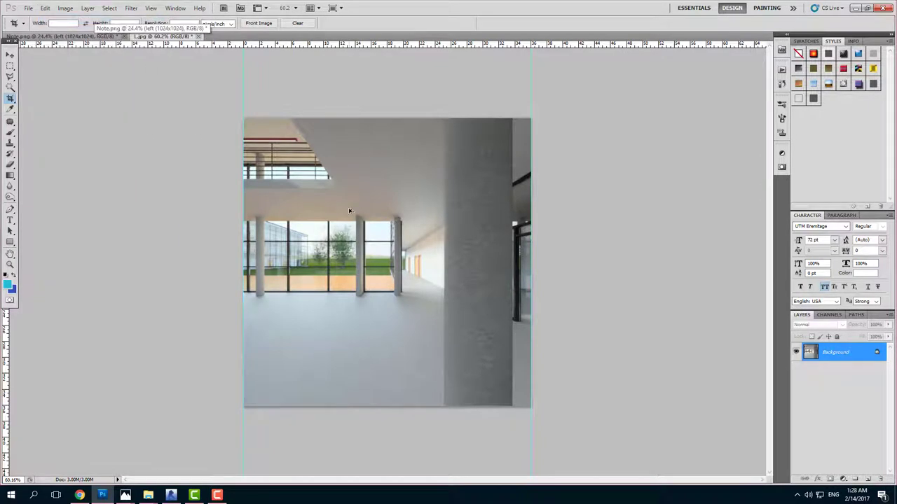
key("ctrl+z")
key("ctrl+0")
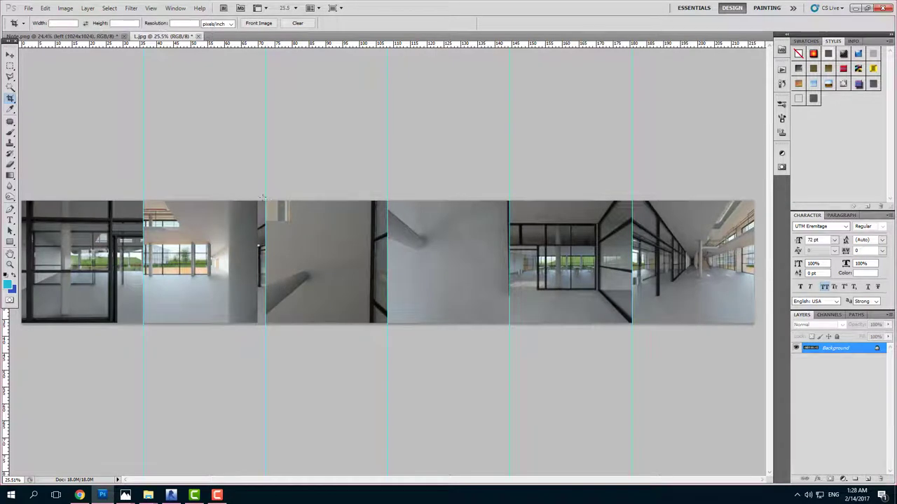
Step: Crop the strip to the third, top-facing panel
left_click_drag(388, 365, 387, 365)
scroll(438, 290, "up", 2)
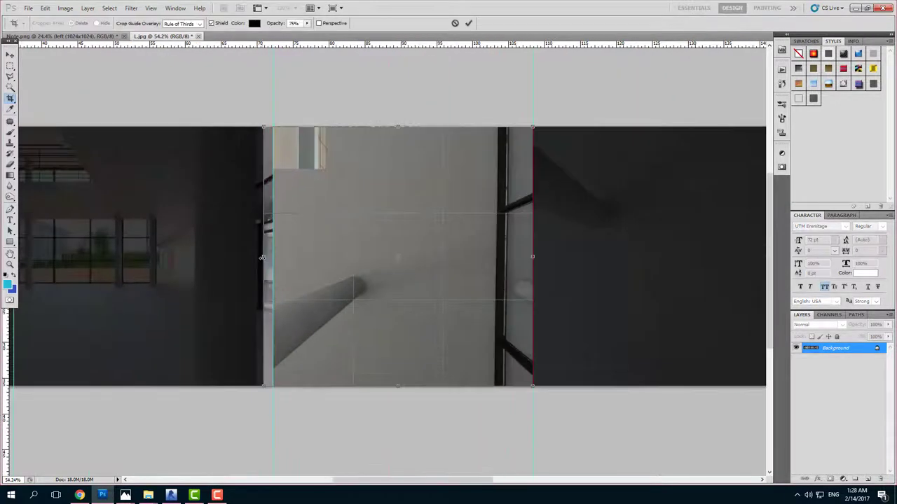
scroll(438, 291, "up", 3)
scroll(438, 291, "up", 3)
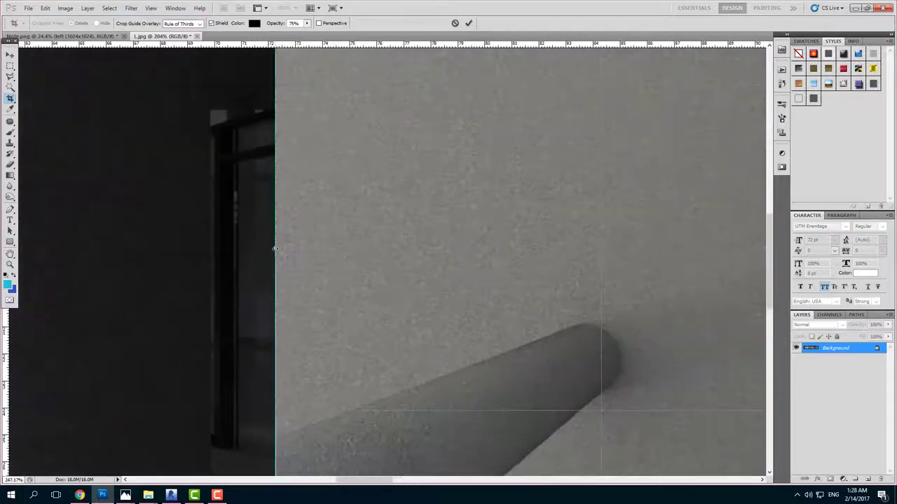
scroll(438, 291, "up", 2)
key("Return")
key("ctrl+minus")
key("ctrl+minus")
key("ctrl+minus")
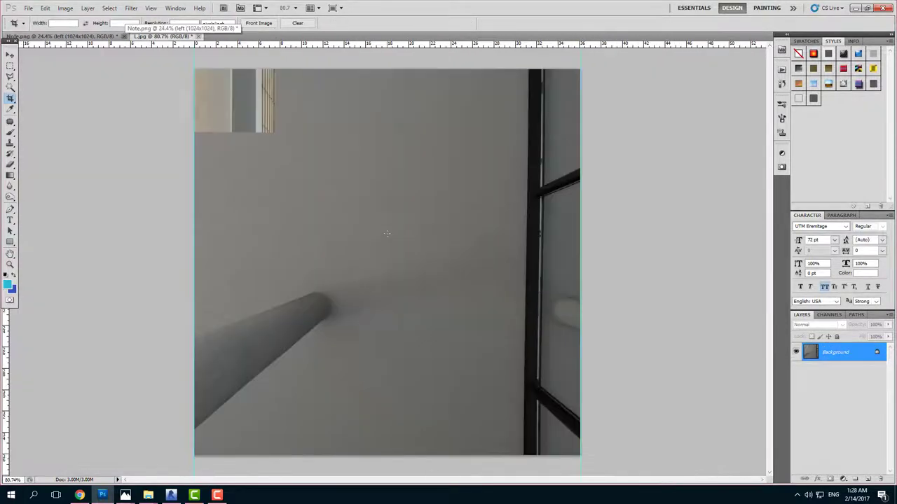
Step: Confirm the cropped face's image size and check the face order in Note.png
left_click(65, 8)
left_click(84, 76)
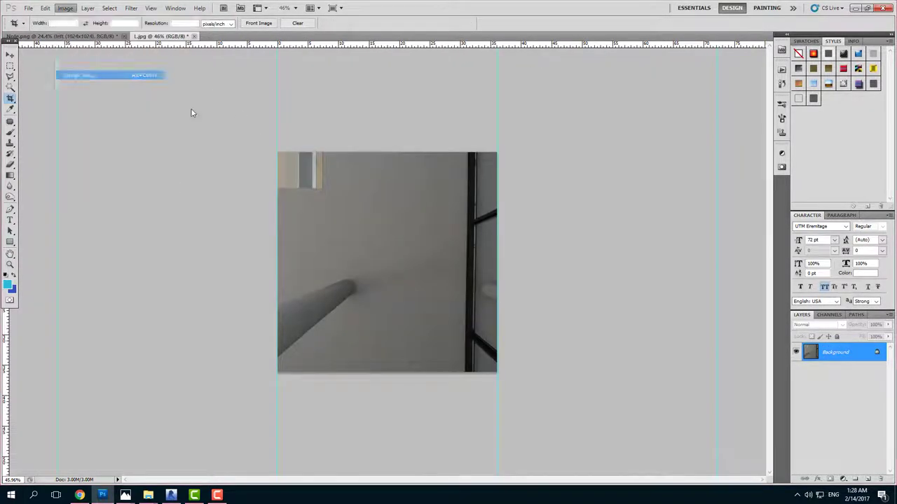
left_click(515, 130)
left_click(63, 36)
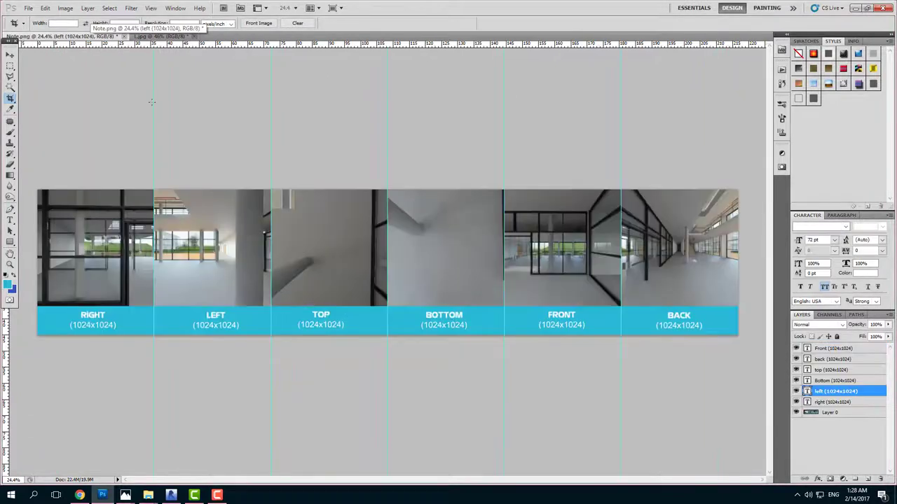
left_click(158, 35)
Step: Save the top face as T.jpg with maximum JPEG quality
left_click(28, 8)
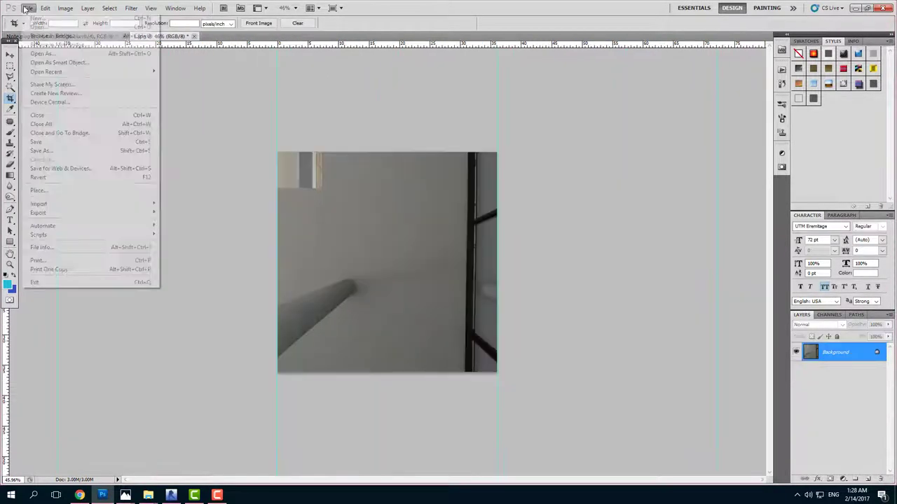
left_click(42, 150)
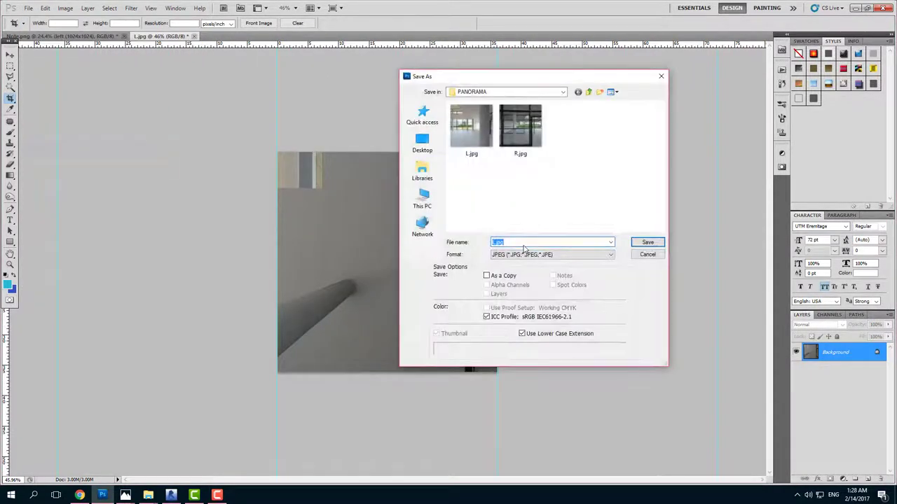
left_click(646, 243)
left_click(611, 117)
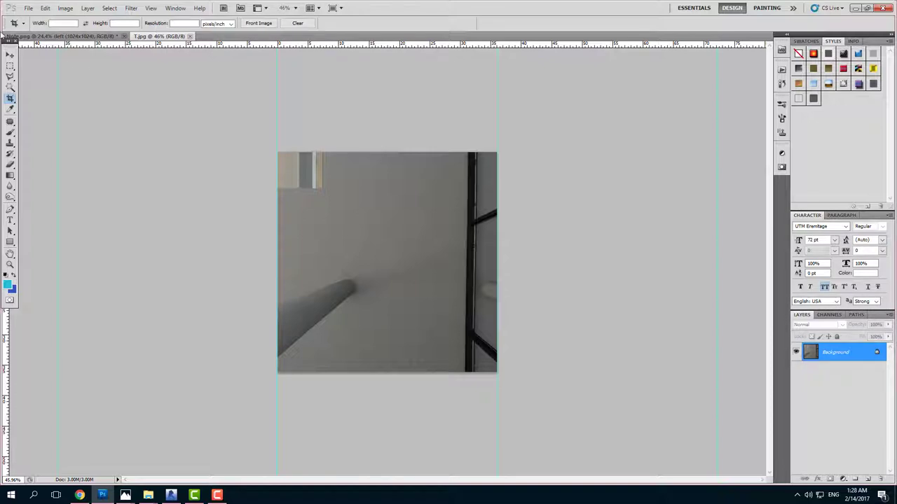
Step: Restore the full strip and crop it to the fourth, bottom panel
key("ctrl+z")
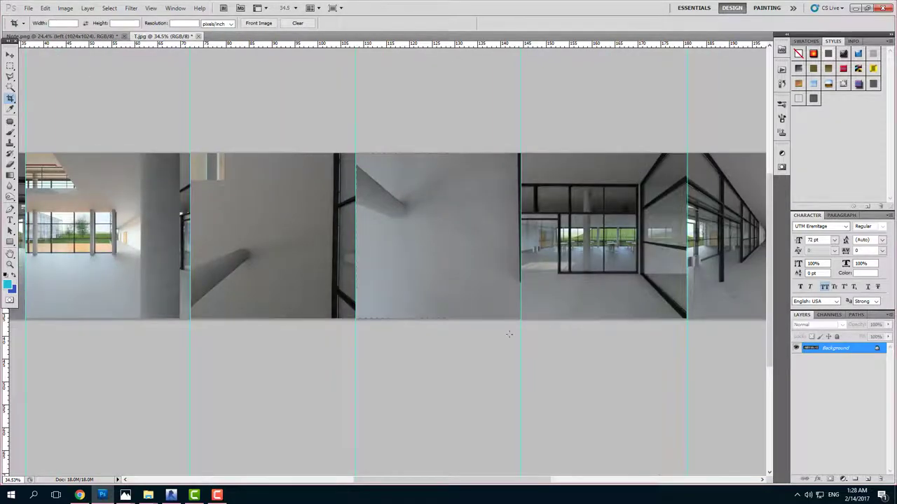
left_click_drag(517, 343, 356, 153)
scroll(520, 204, "up", 2)
scroll(520, 203, "up", 2)
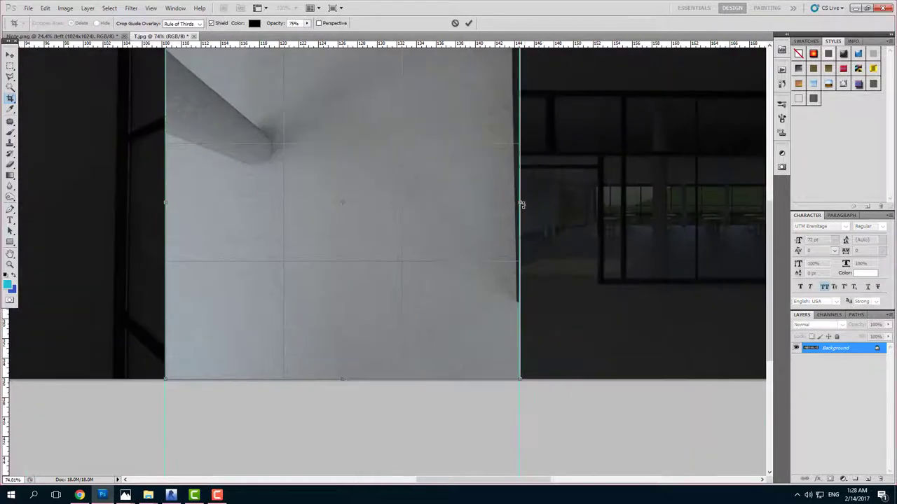
scroll(520, 204, "up", 2)
scroll(520, 204, "up", 2)
scroll(517, 203, "up", 2)
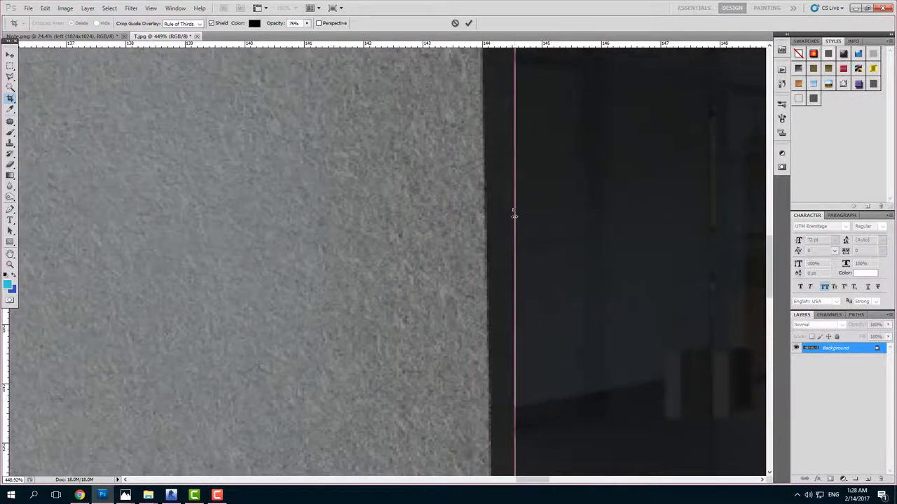
scroll(370, 262, "down", 2)
scroll(232, 264, "down", 2)
scroll(120, 280, "up", 2)
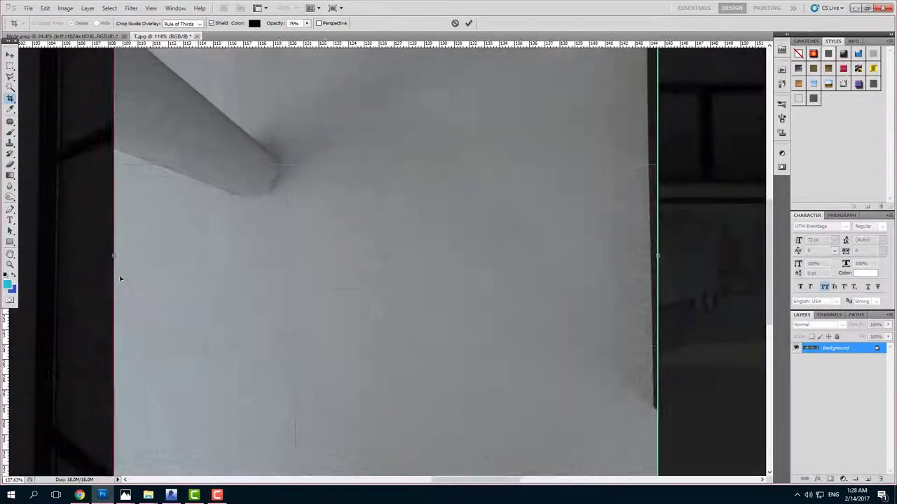
scroll(101, 243, "up", 2)
key("Return")
Step: Confirm the image size and save the bottom face as BB.jpg at maximum quality
left_click(64, 8)
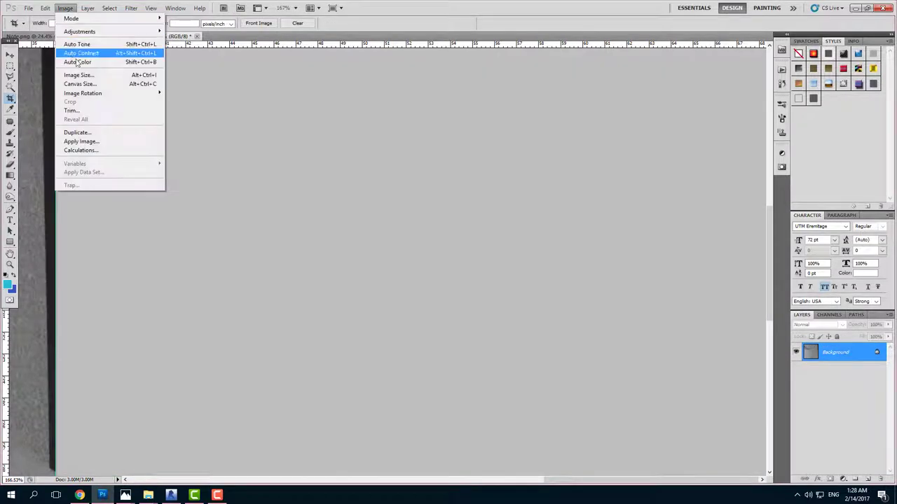
left_click(82, 75)
key("Return")
left_click(28, 7)
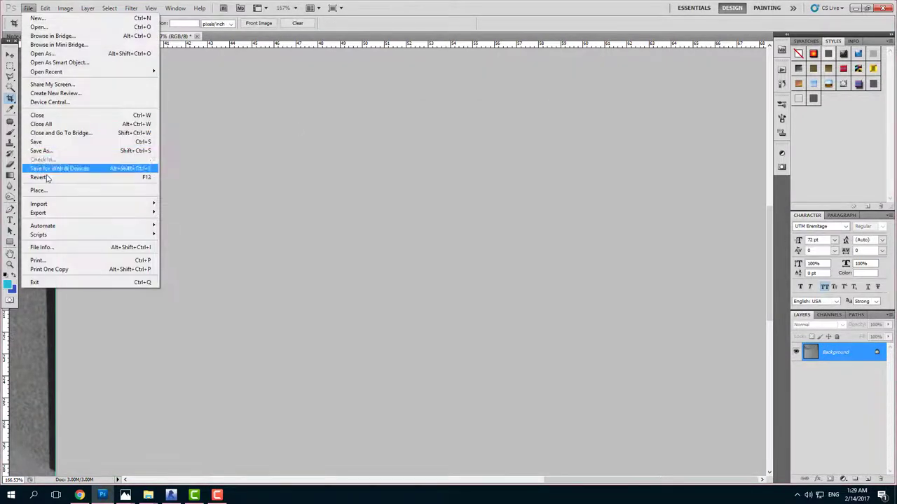
left_click(42, 152)
type("BB")
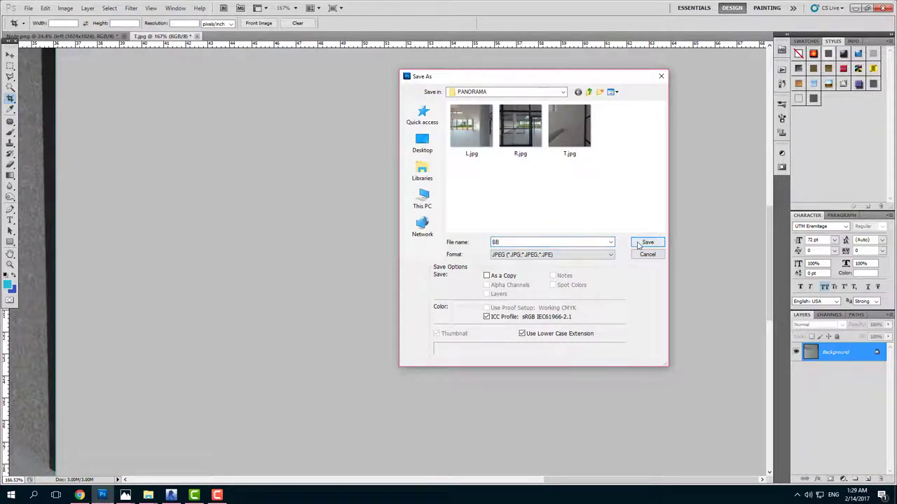
left_click(646, 243)
left_click(612, 116)
key("c")
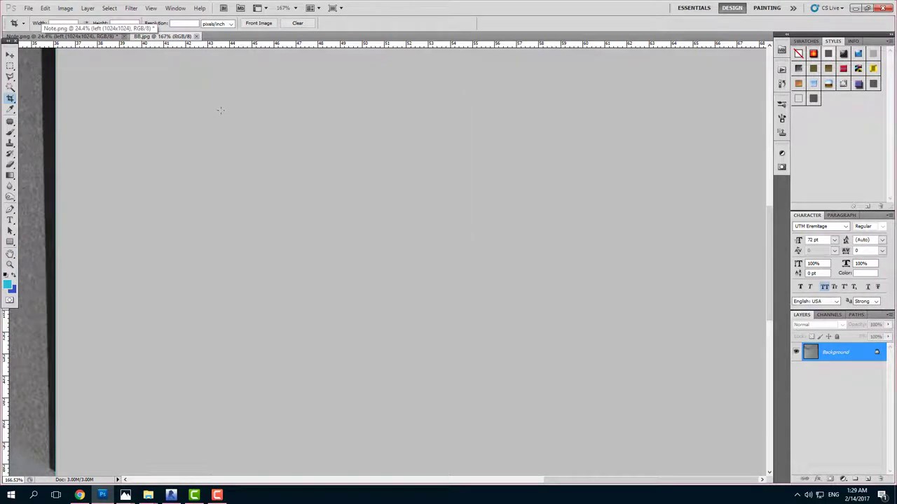
Step: Check the face order in Note.png and return to the panorama strip
scroll(220, 110, "down", 2)
scroll(220, 110, "down", 1)
scroll(220, 110, "down", 2)
scroll(220, 110, "down", 1)
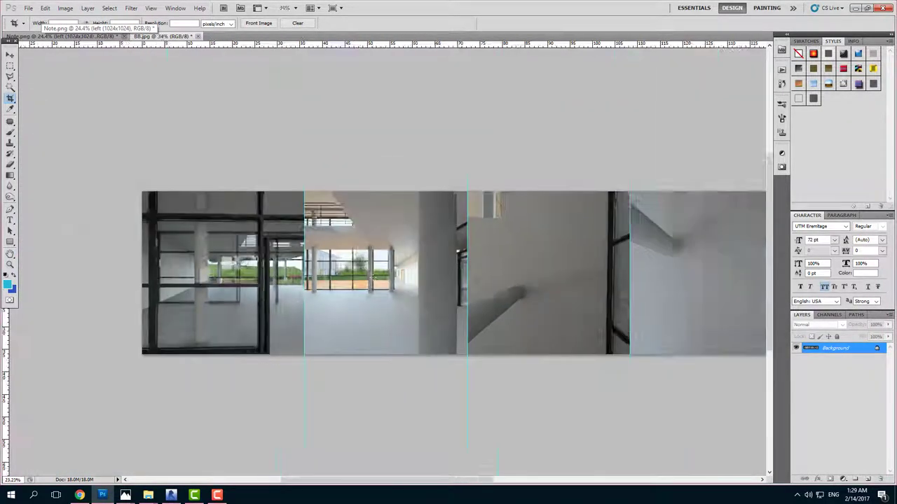
scroll(179, 74, "down", 1)
scroll(179, 73, "up", 2)
scroll(179, 74, "up", 1)
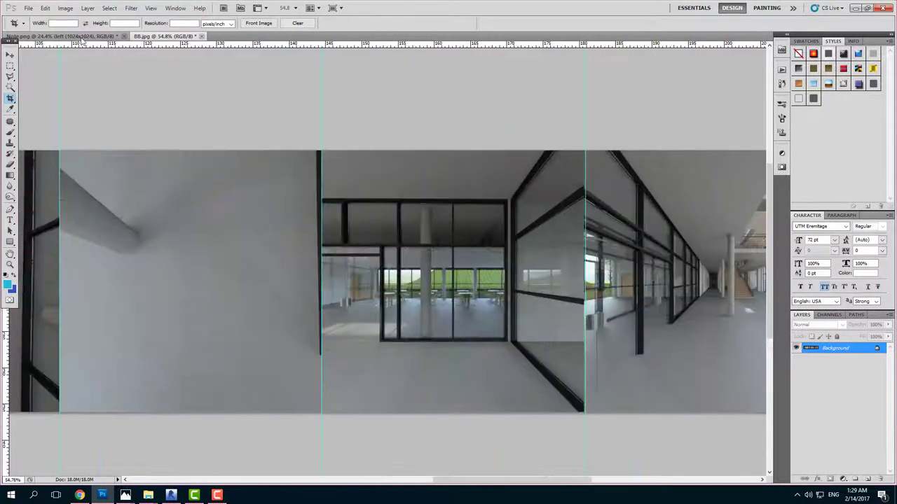
left_click(82, 37)
left_click(163, 35)
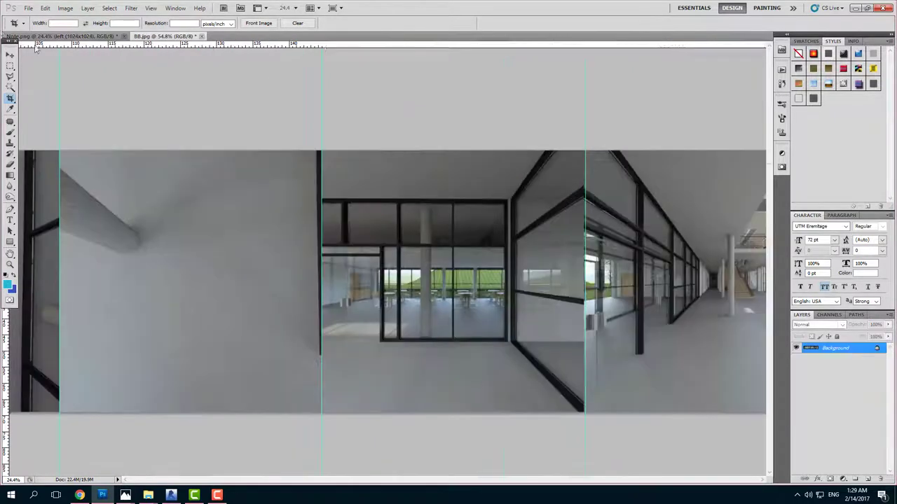
scroll(412, 203, "down", 1)
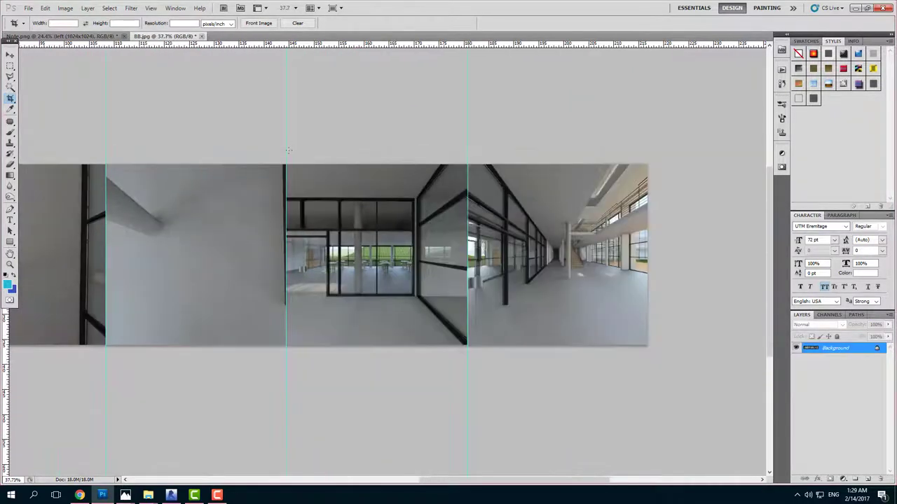
Step: Crop the strip to the front panel
left_click_drag(466, 380, 285, 162)
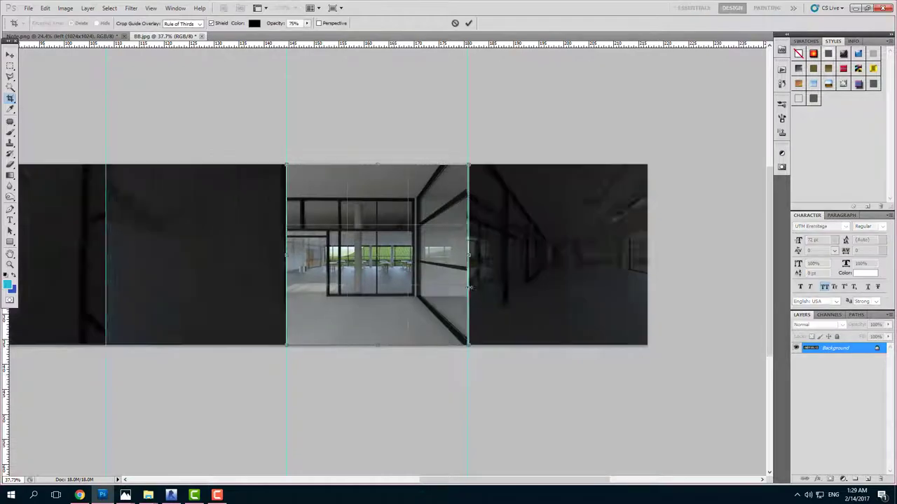
scroll(468, 250, "up", 5)
scroll(468, 250, "up", 2)
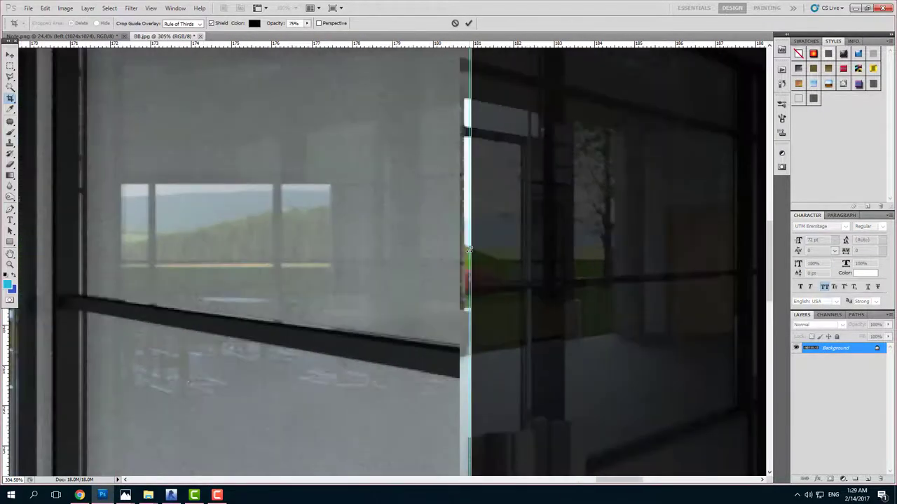
scroll(468, 247, "up", 1)
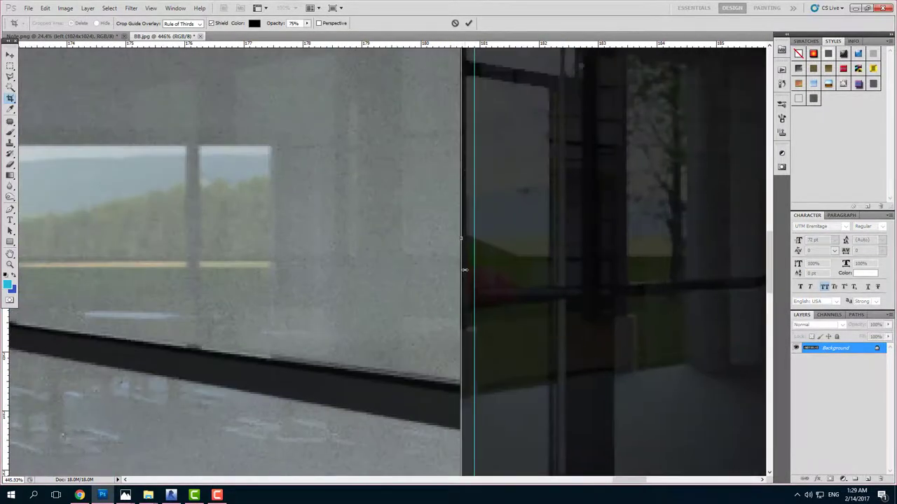
scroll(464, 243, "up", 2)
scroll(466, 239, "down", 3)
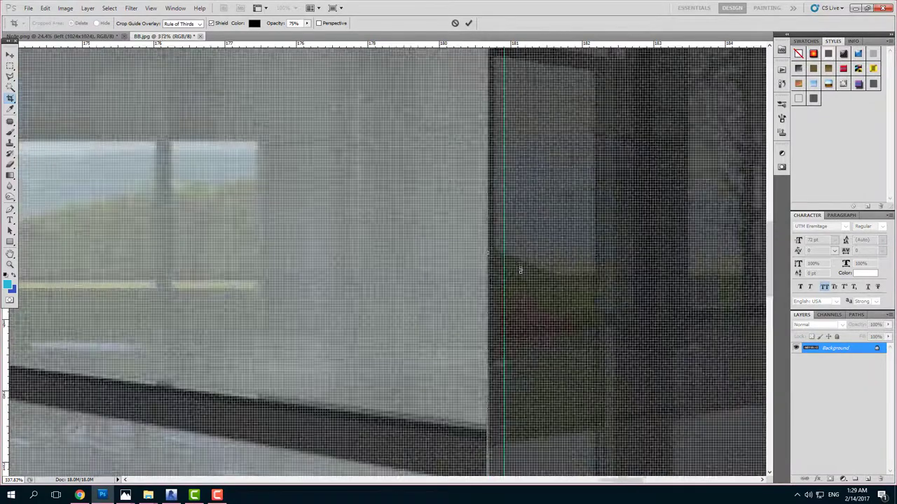
scroll(523, 261, "down", 3)
scroll(537, 261, "down", 2)
scroll(254, 267, "up", 1)
scroll(256, 231, "up", 2)
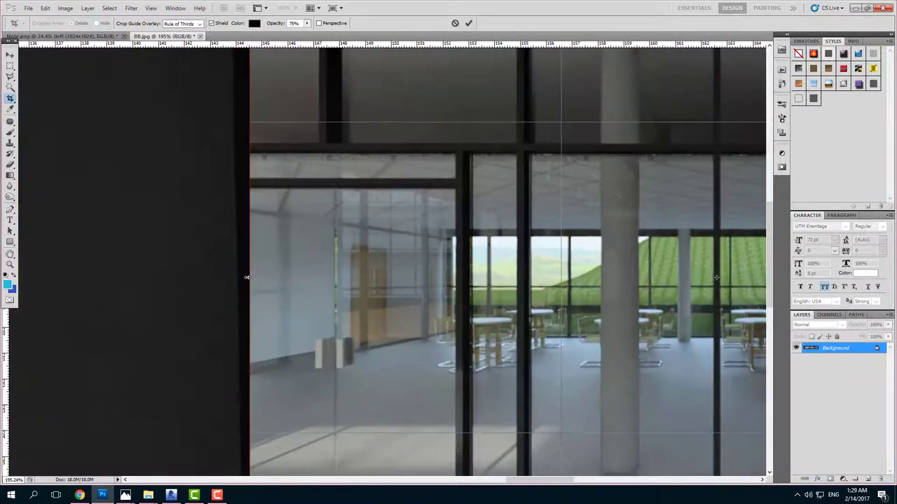
scroll(262, 182, "up", 2)
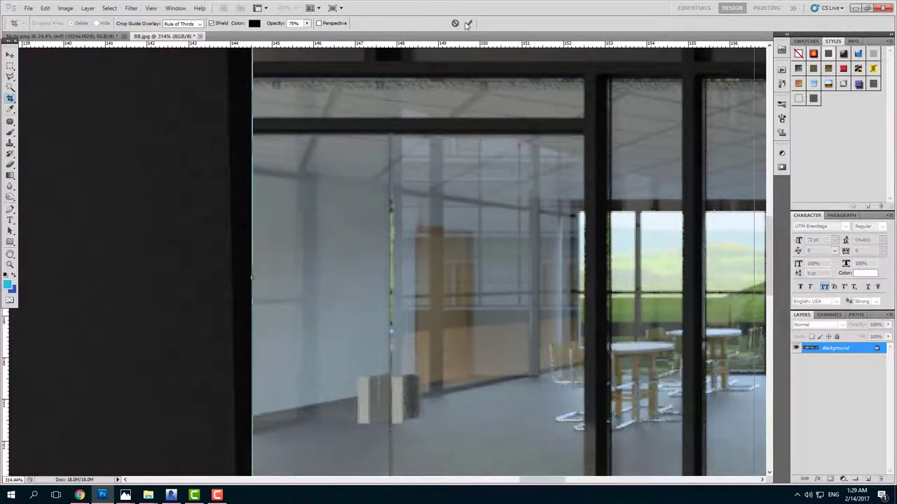
left_click(468, 23)
Step: Confirm 1024×1024 image size and save the front face as F.jpg at maximum quality
left_click(65, 8)
left_click(74, 75)
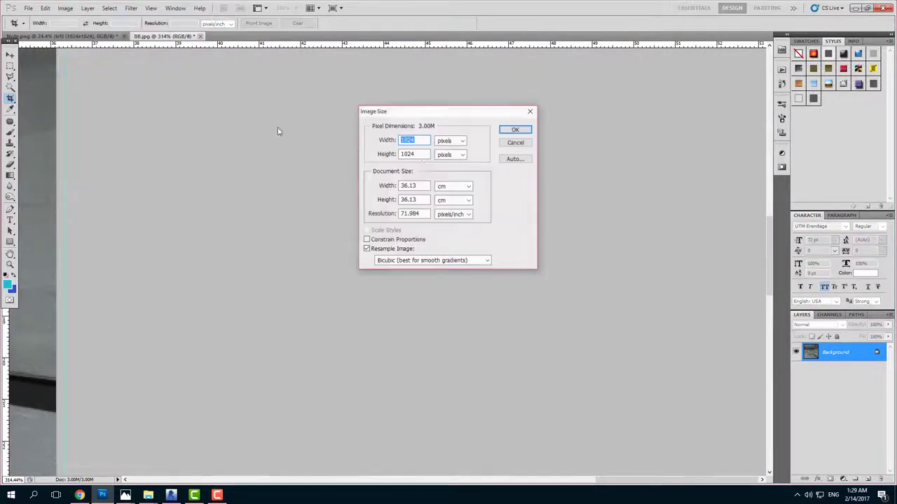
left_click(505, 130)
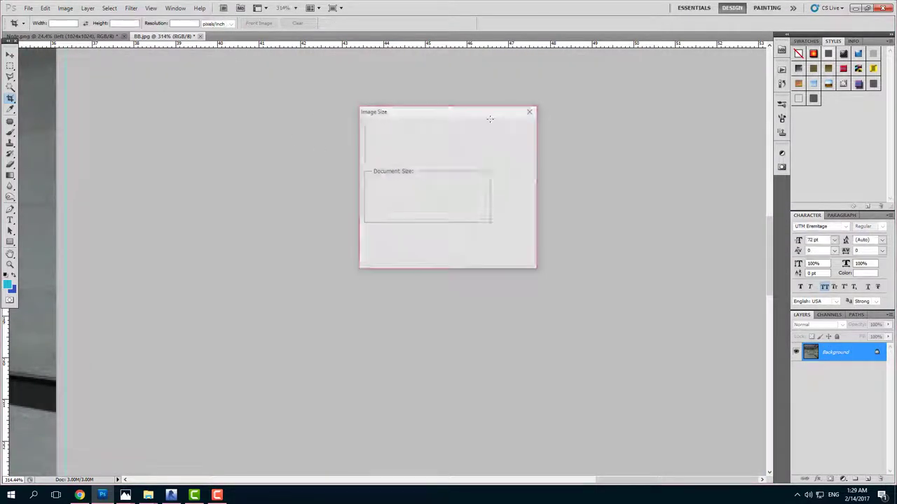
left_click(28, 7)
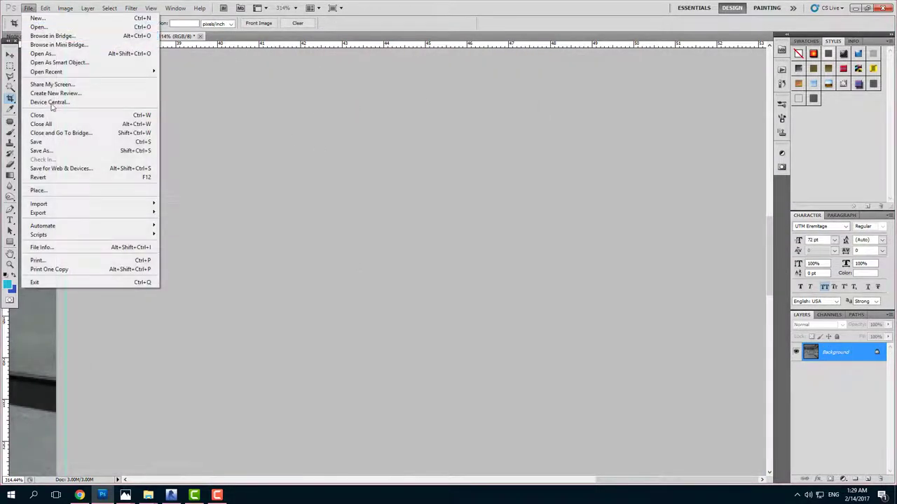
left_click(41, 150)
type("F")
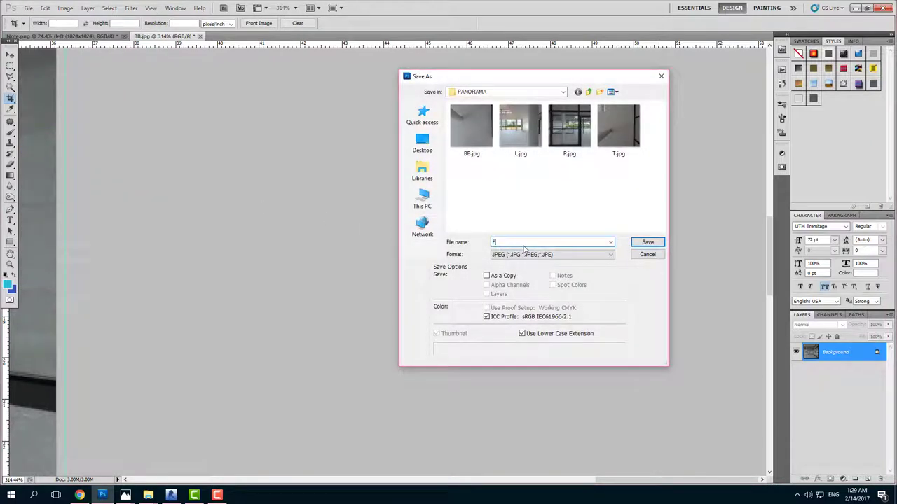
left_click(632, 246)
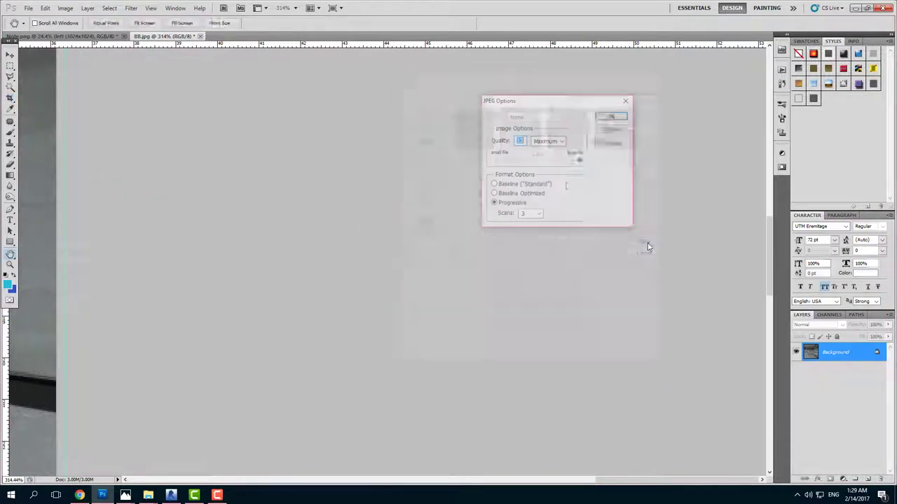
left_click(613, 115)
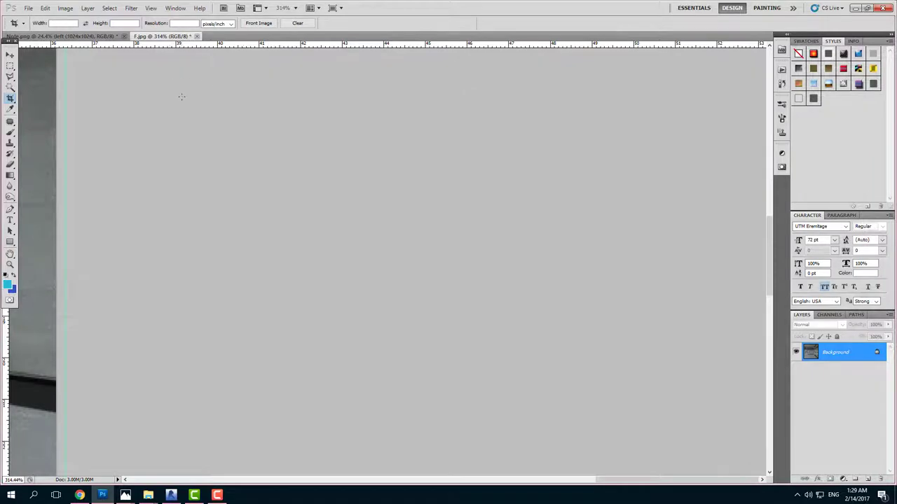
scroll(181, 96, "down", 5)
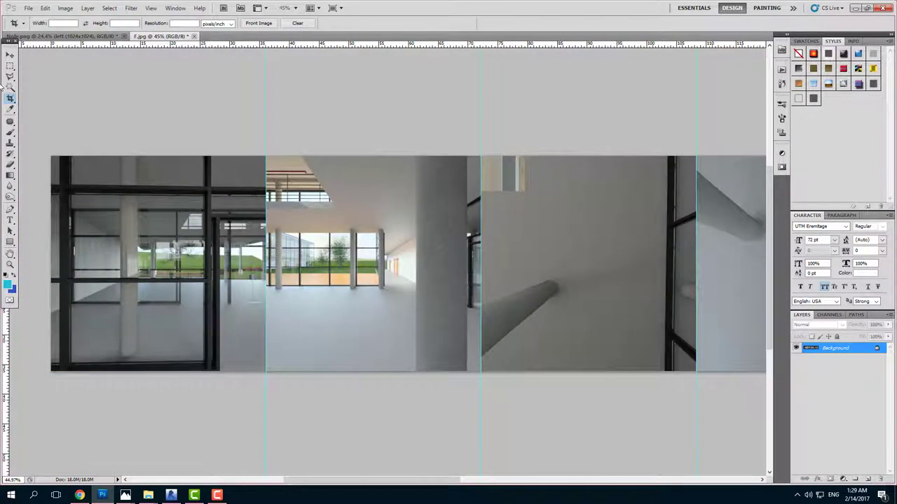
scroll(118, 261, "down", 3)
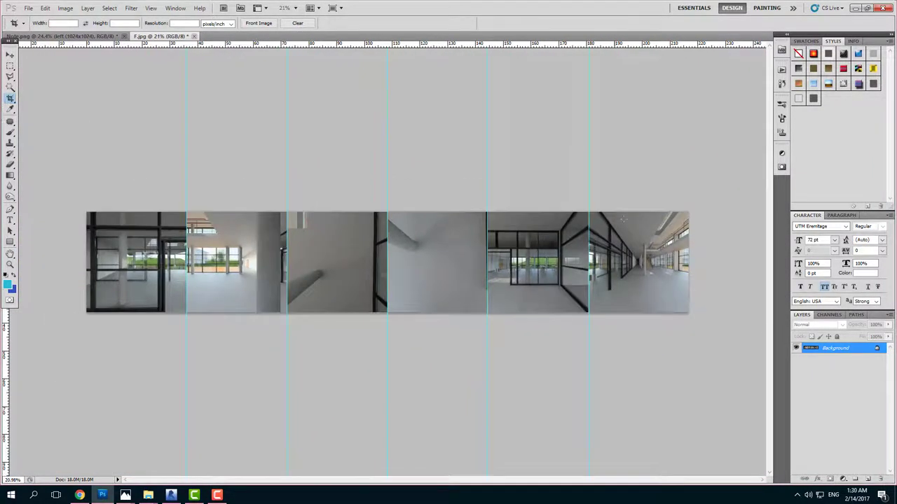
scroll(623, 219, "up", 1)
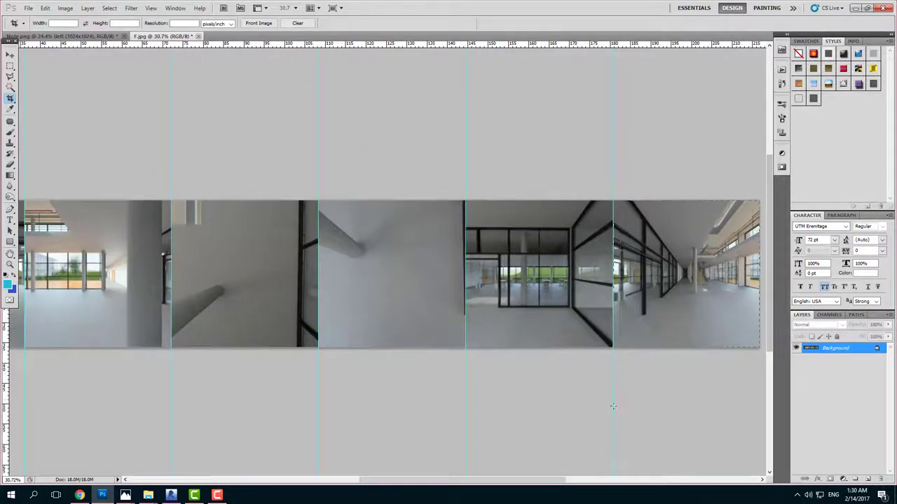
left_click_drag(613, 406, 764, 196)
scroll(606, 273, "up", 2)
scroll(607, 273, "up", 2)
scroll(602, 272, "up", 1)
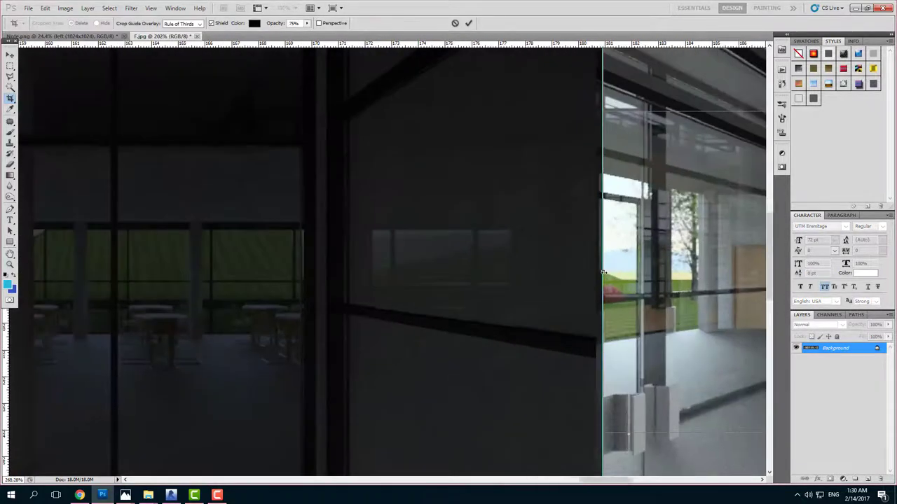
scroll(602, 272, "up", 2)
scroll(603, 272, "up", 2)
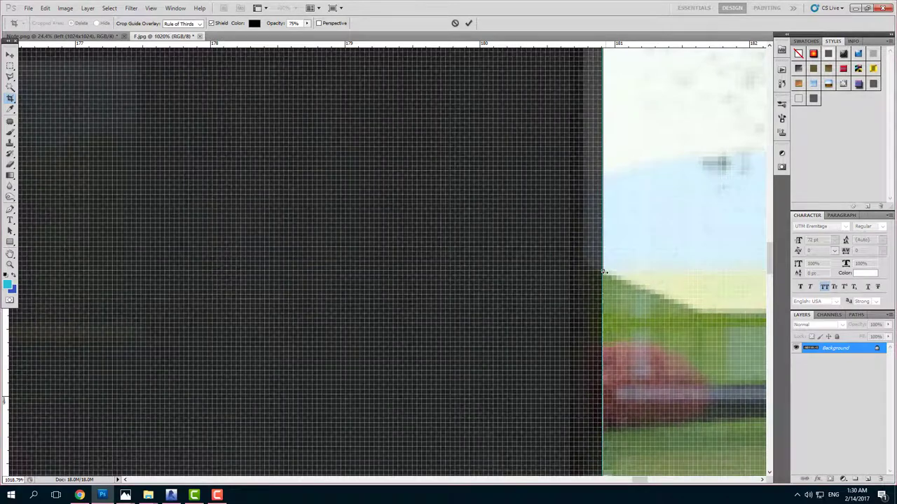
left_click(468, 23)
left_click(65, 7)
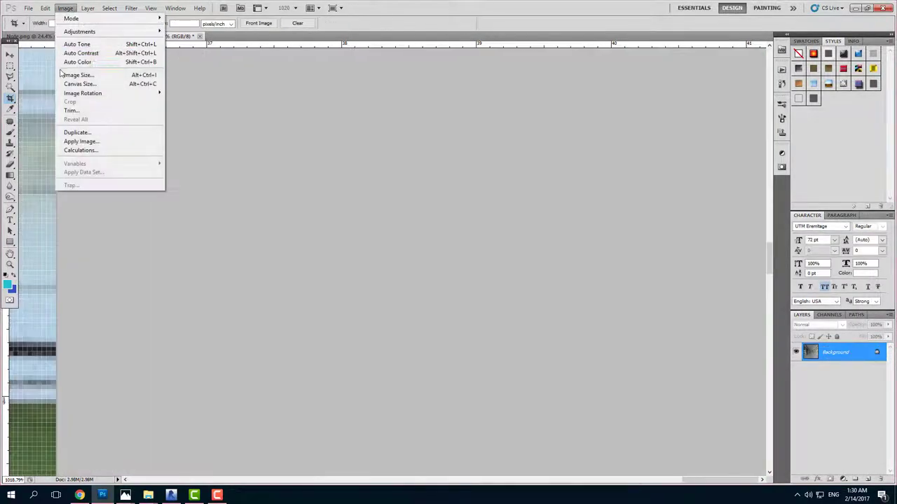
left_click(68, 76)
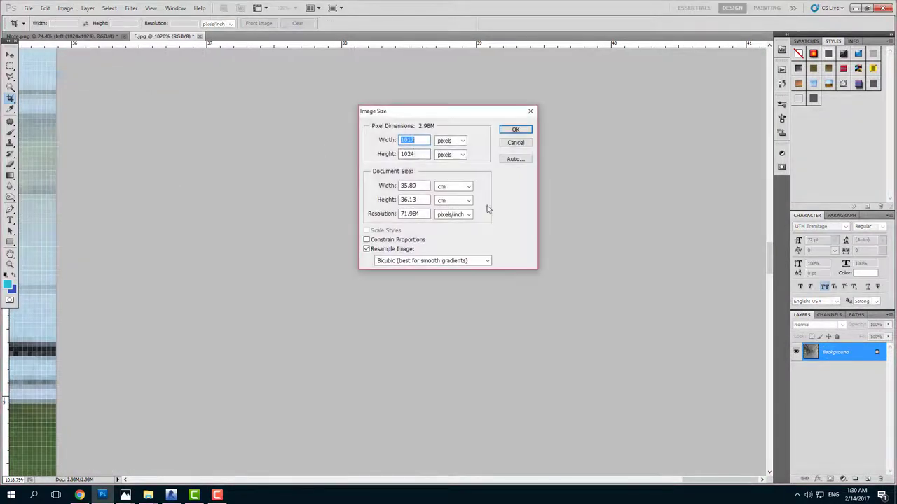
left_click(515, 130)
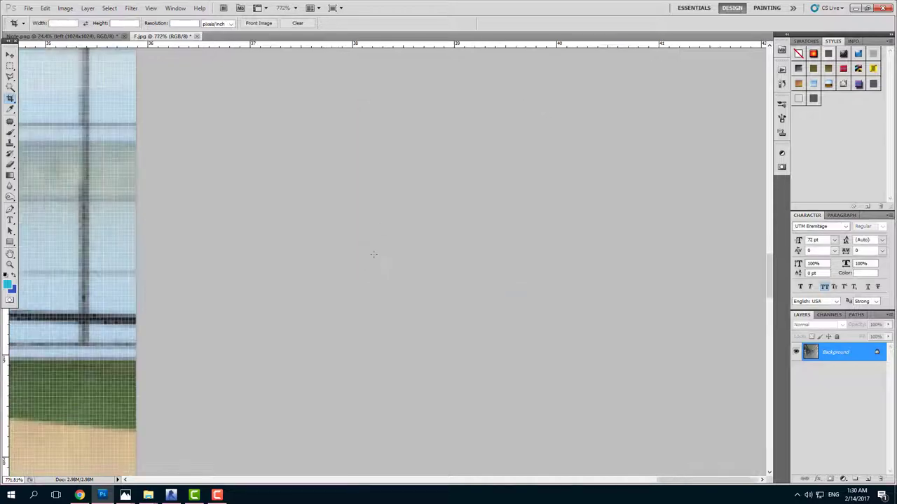
Step: Crop the strip to the rightmost panel, aligning the left edge to the panel seam
key("ctrl+minus")
key("ctrl+minus")
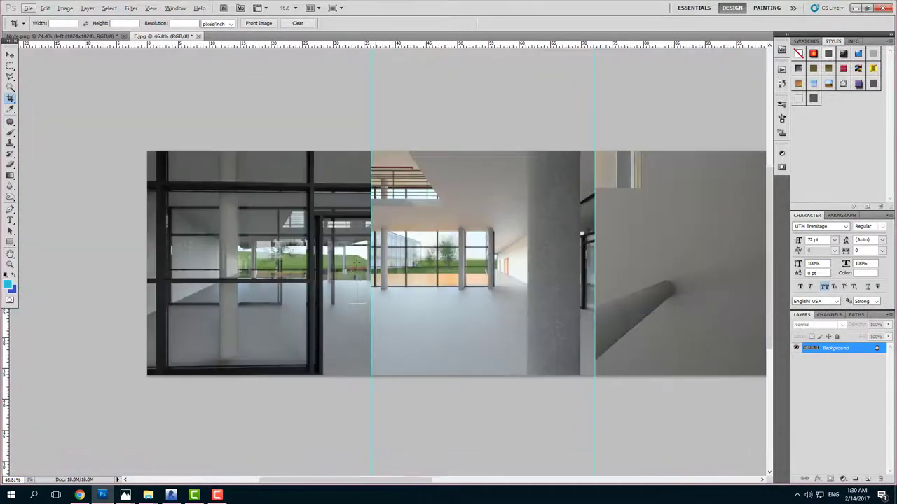
key("ctrl+minus")
key("ctrl+minus")
key("ctrl+minus")
key("ctrl+plus")
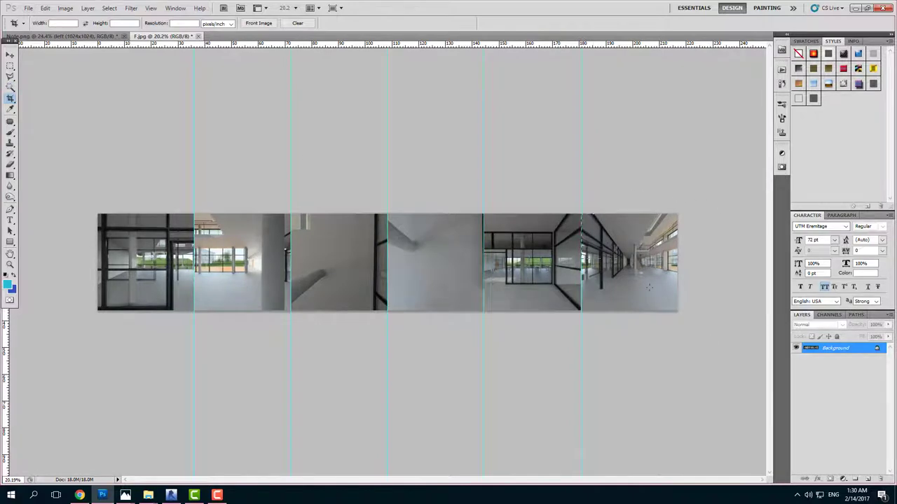
left_click_drag(581, 214, 677, 311)
scroll(632, 280, "up", 8)
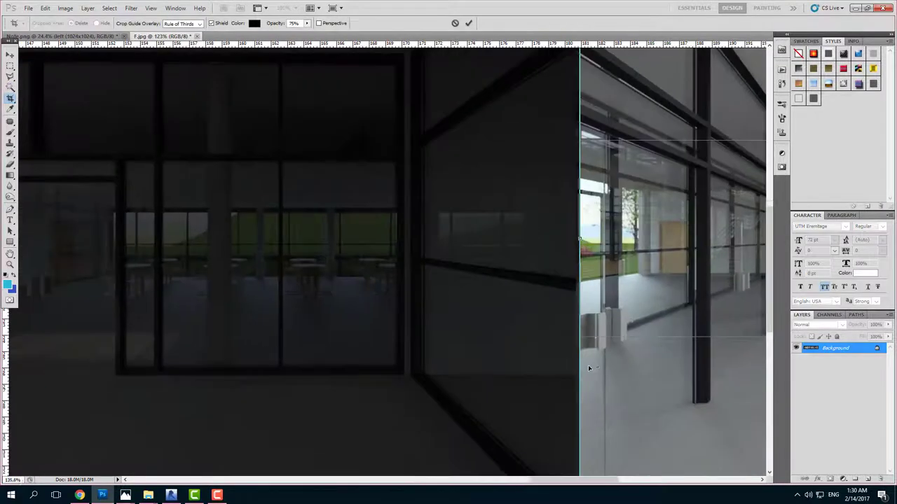
scroll(587, 365, "up", 2)
scroll(594, 214, "up", 1)
scroll(557, 186, "up", 1)
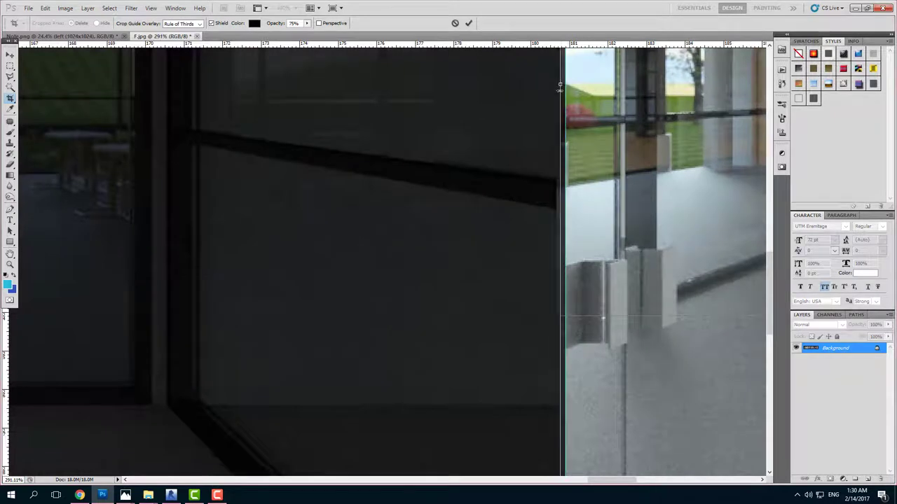
scroll(554, 158, "up", 1)
left_click_drag(557, 67, 565, 64)
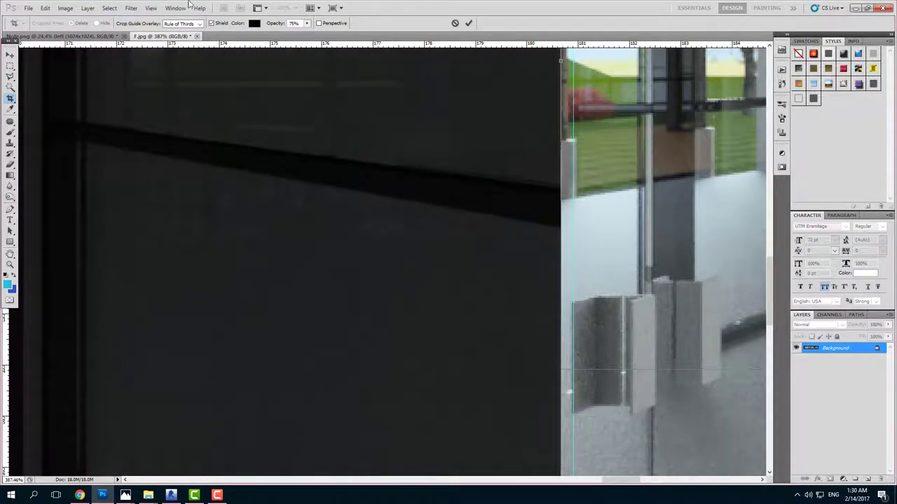
left_click(469, 24)
Step: Confirm the image size of the cropped back face
left_click(65, 8)
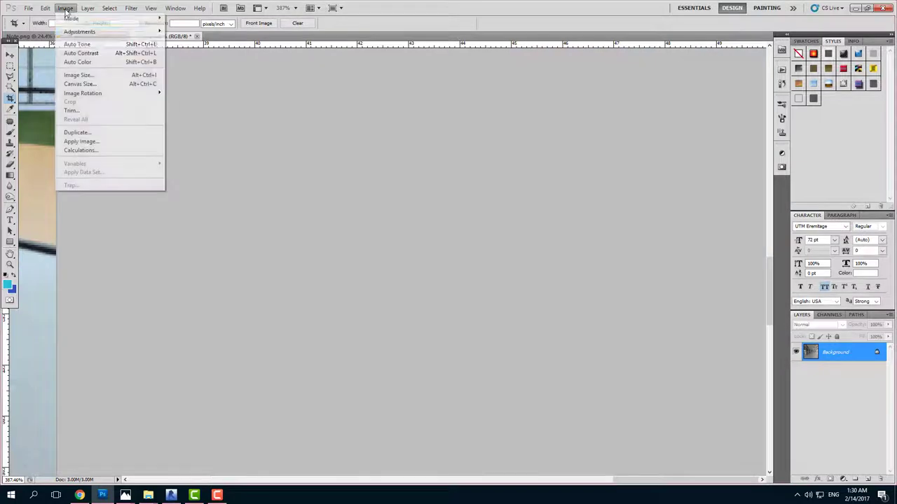
left_click(78, 74)
left_click(515, 130)
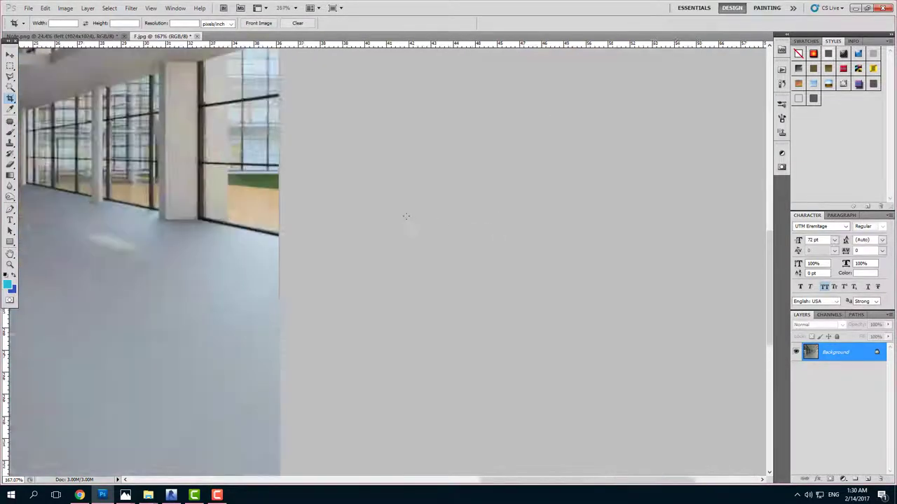
key("ctrl+minus")
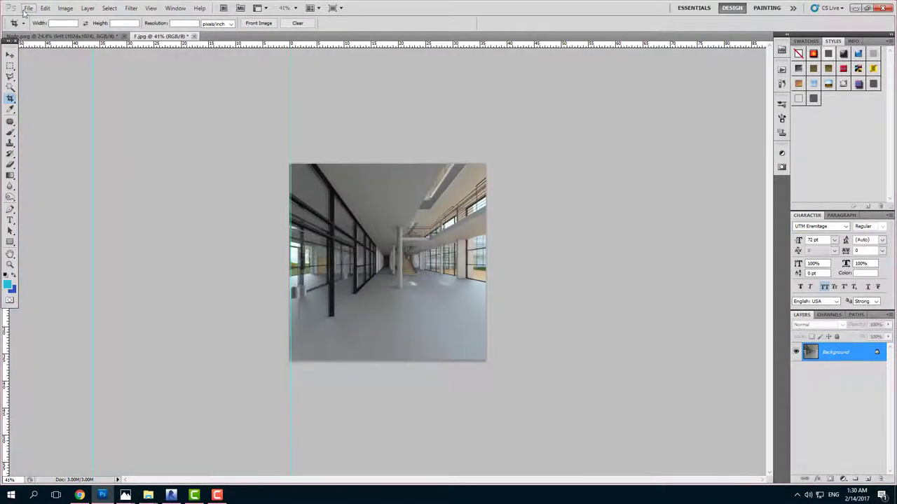
Step: Save the back face as B.jpg at maximum JPEG quality, then minimize Photoshop
left_click(28, 8)
left_click(42, 151)
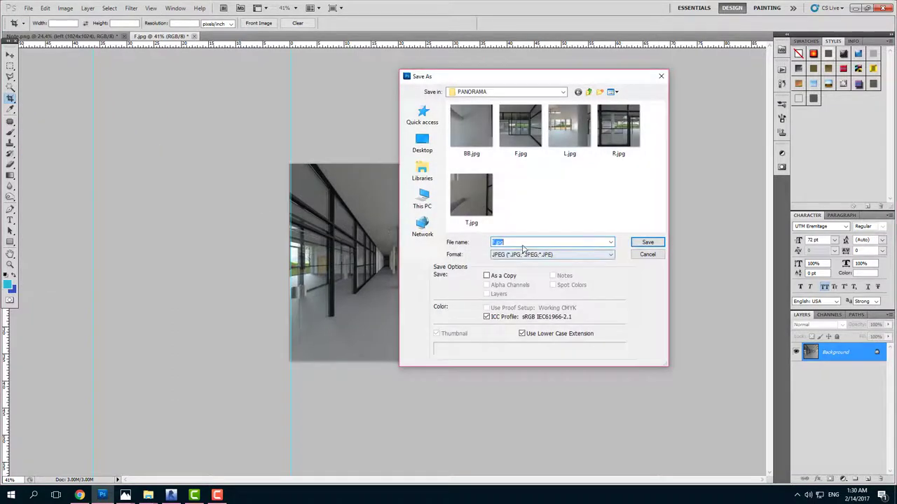
key("Return")
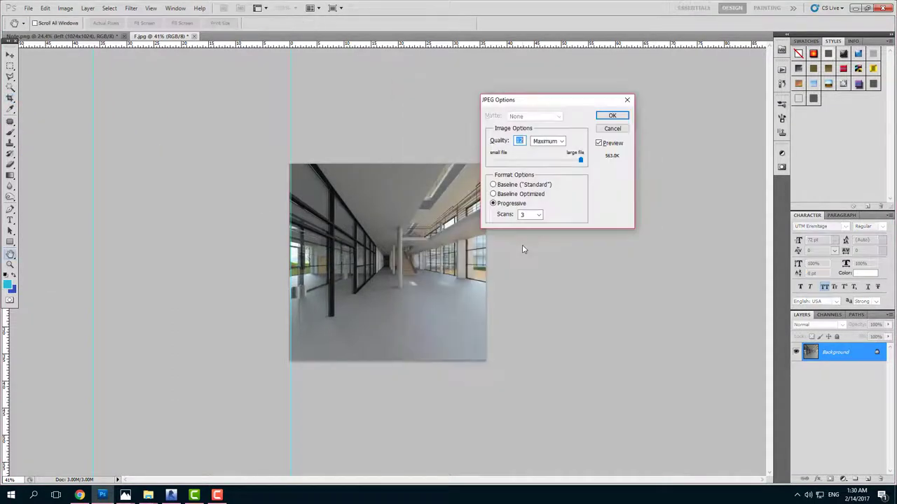
key("Return")
left_click(28, 8)
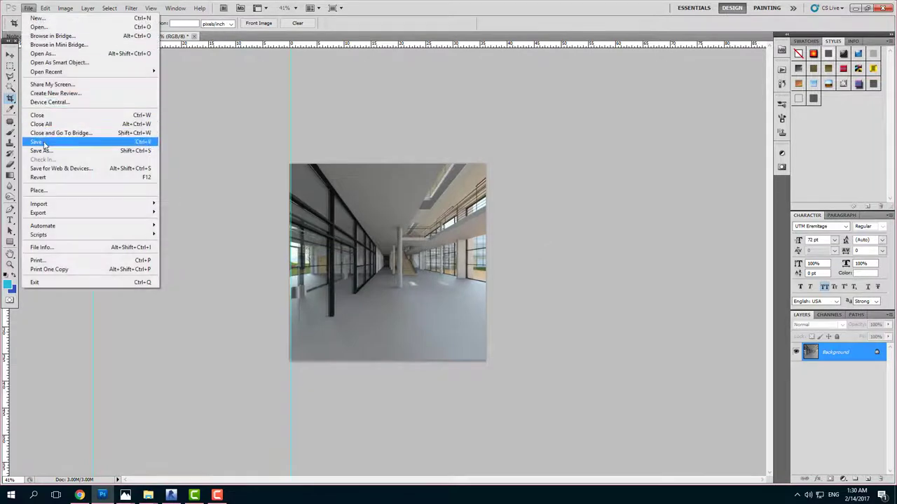
left_click(43, 151)
type("B")
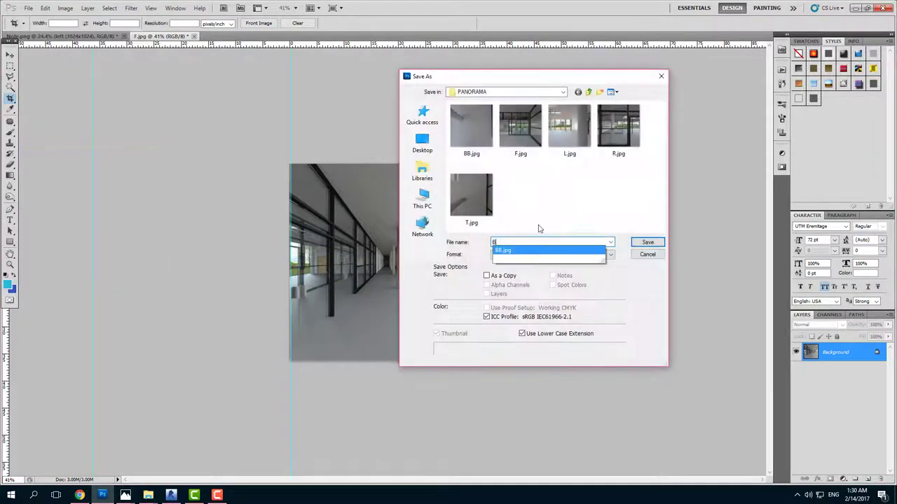
left_click(650, 244)
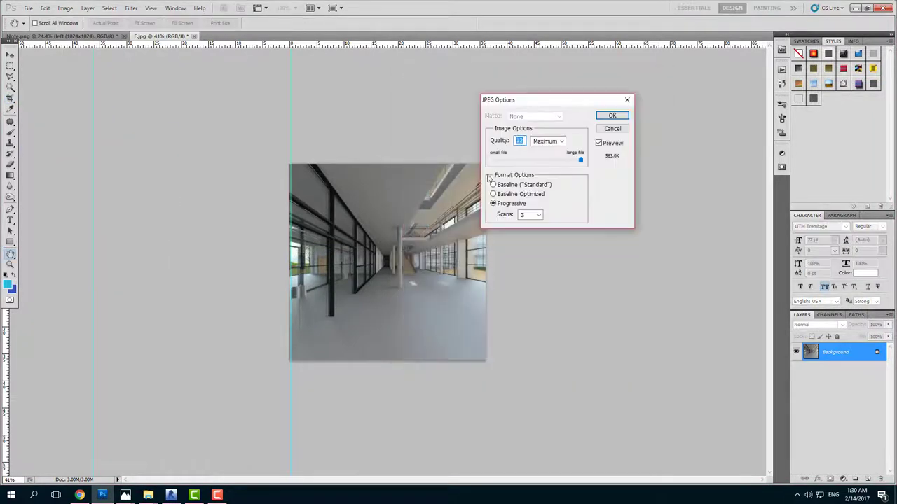
left_click(621, 118)
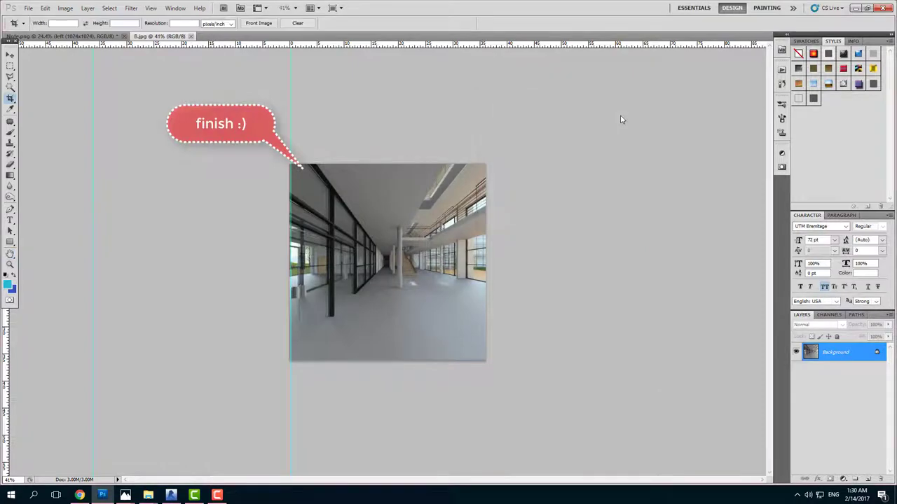
left_click(856, 8)
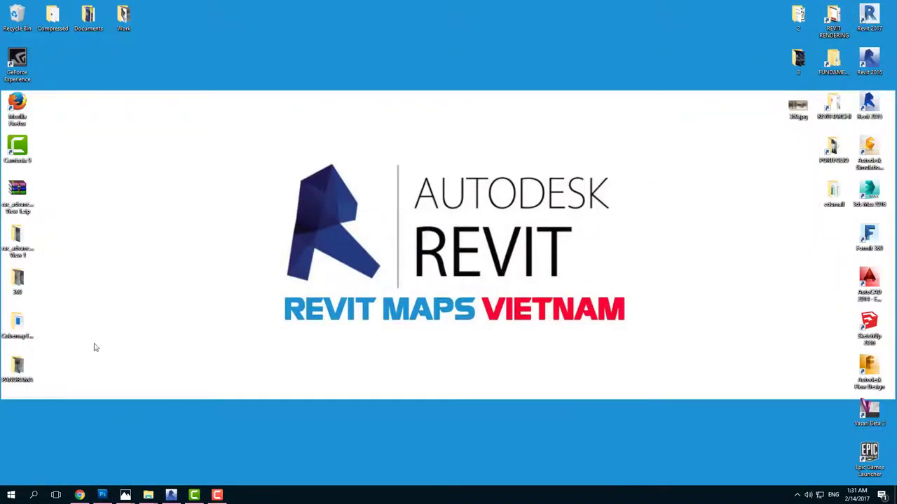
Step: Open PANORAMA and preview the cube faces in Photos, starting from B.jpg
double_click(32, 378)
left_click(436, 127)
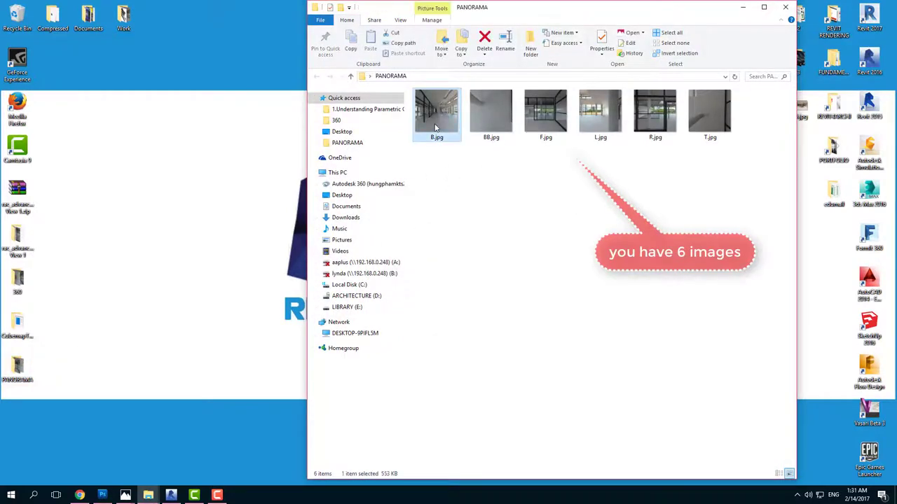
double_click(435, 124)
key("Right")
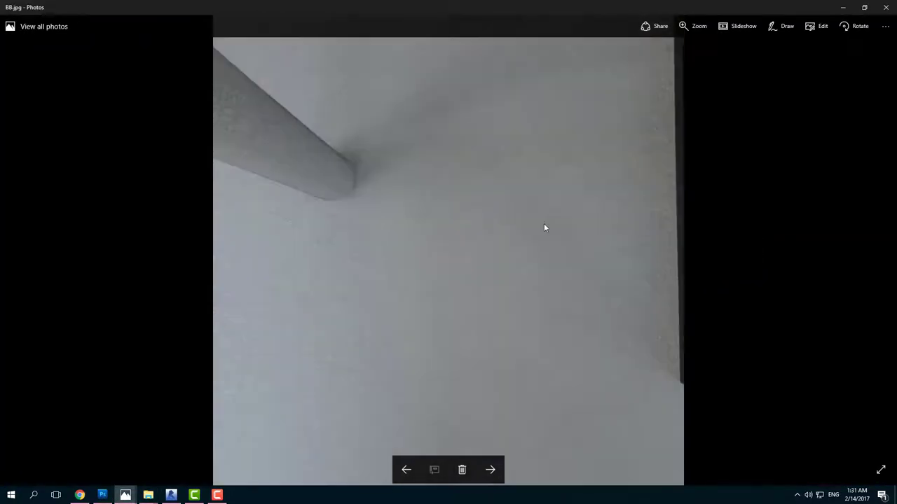
key("Right")
key("Right")
key("Right")
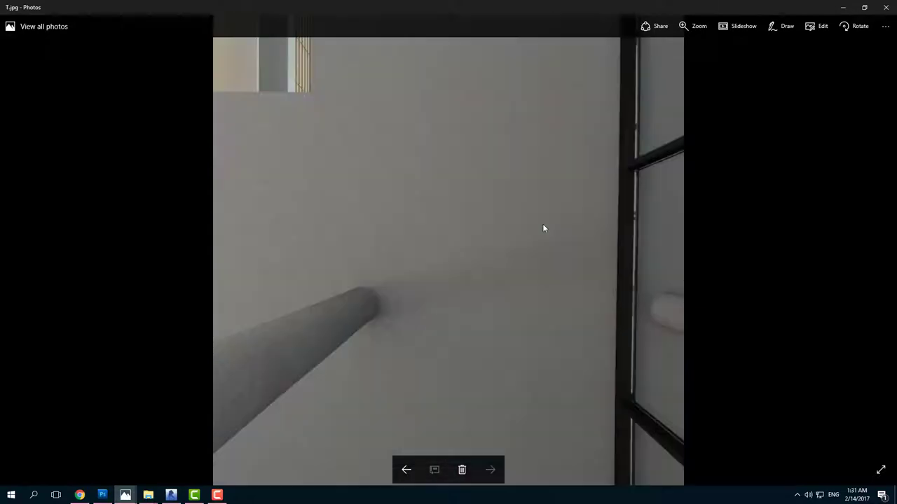
Step: Close the photo viewer and return to the PANORAMA folder
left_click(886, 7)
left_click(505, 241)
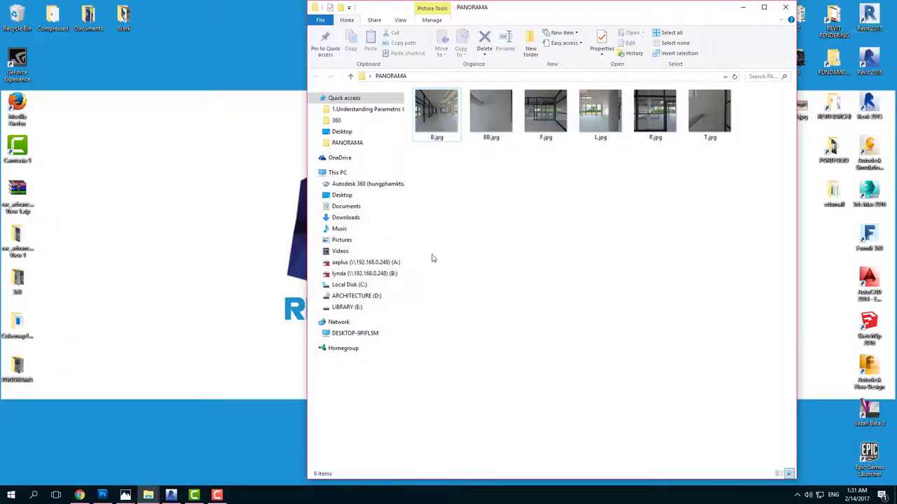
left_click(14, 329)
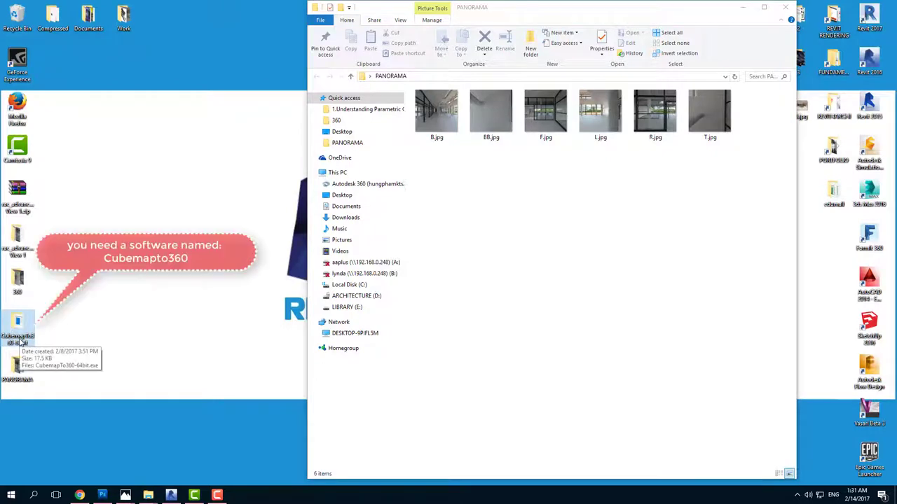
Step: Launch CubemapTo360-64bit.exe from its folder as administrator
double_click(14, 330)
left_click(480, 110)
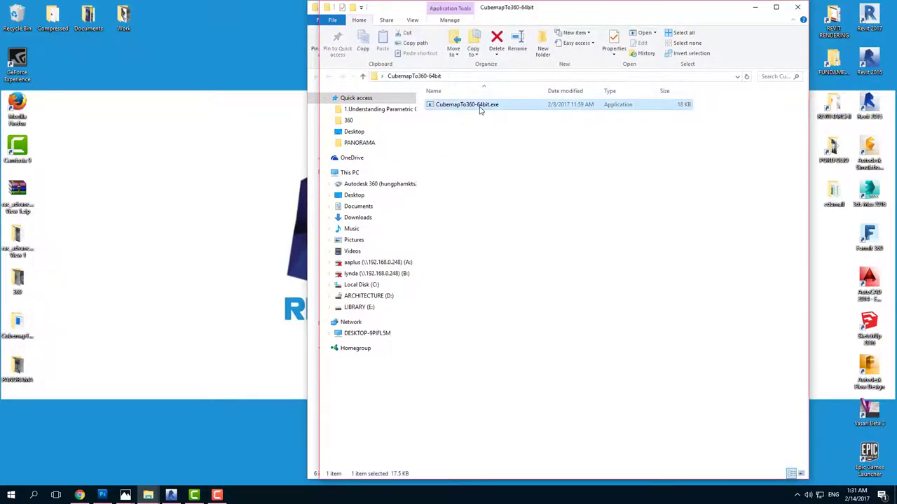
right_click(480, 110)
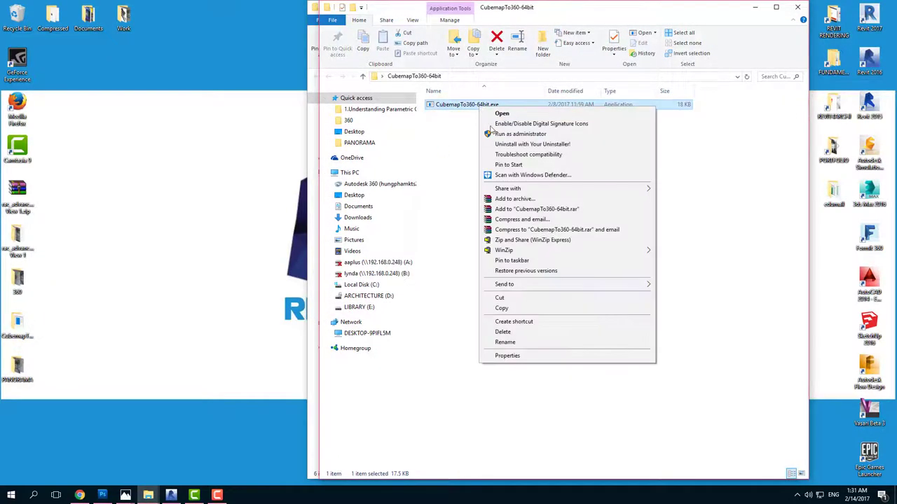
left_click(520, 133)
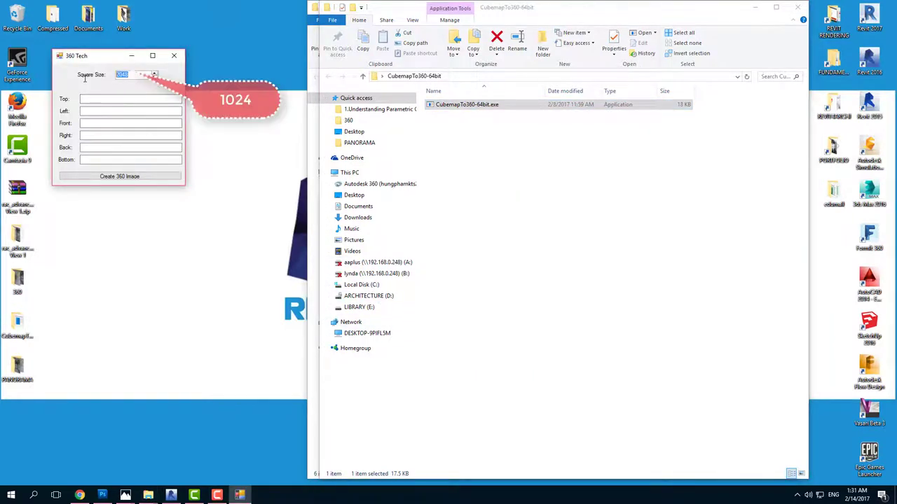
Step: Set the converter's square size to 1024 and open the PANORAMA folder of cube faces
type("4")
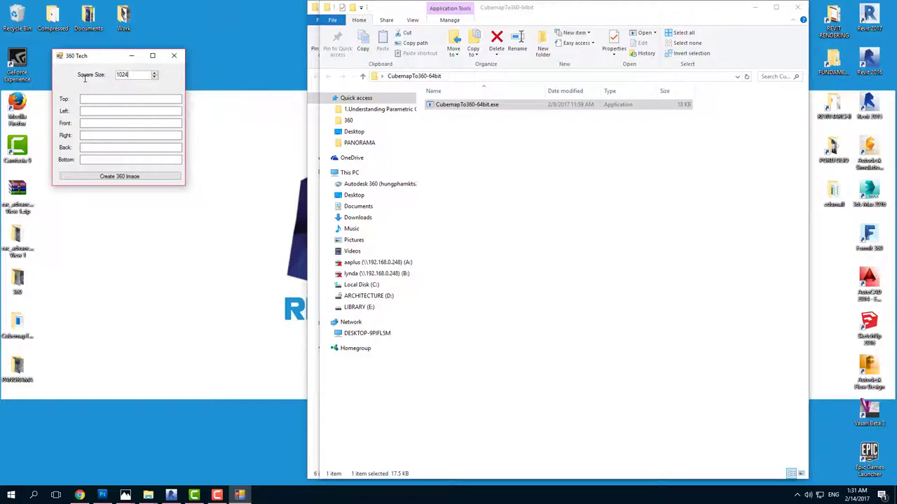
left_click(90, 98)
left_click(359, 142)
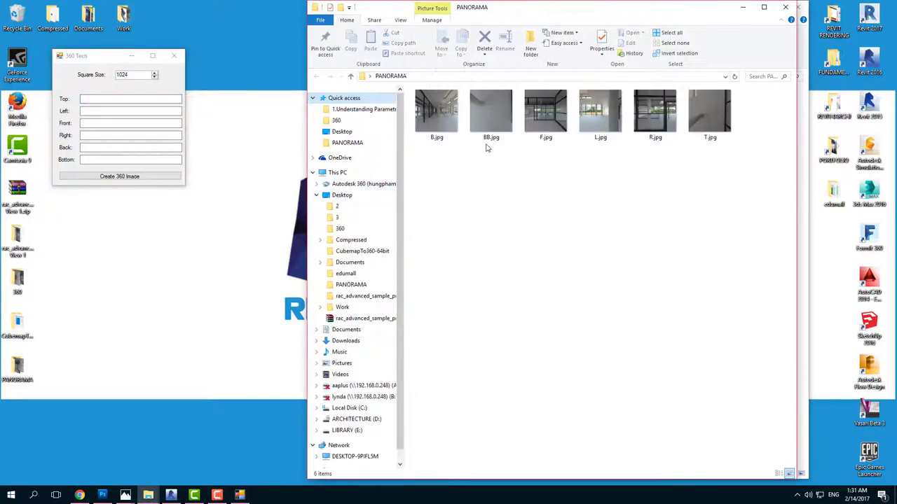
Step: Copy the PANORAMA folder location from T.jpg's Properties
left_click(710, 138)
left_click(84, 98)
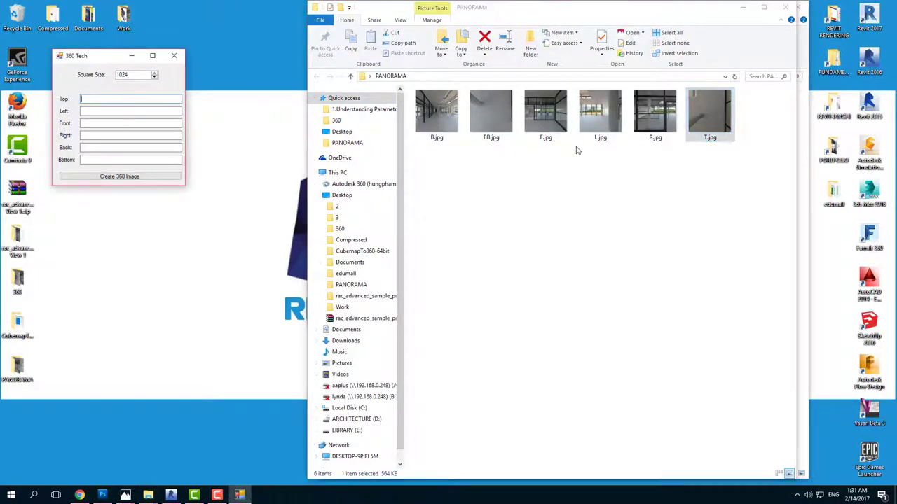
right_click(714, 136)
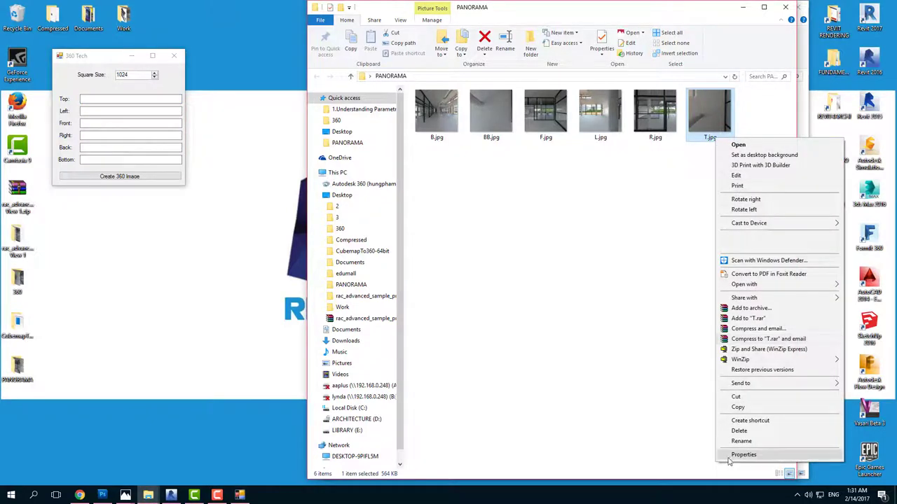
left_click(742, 456)
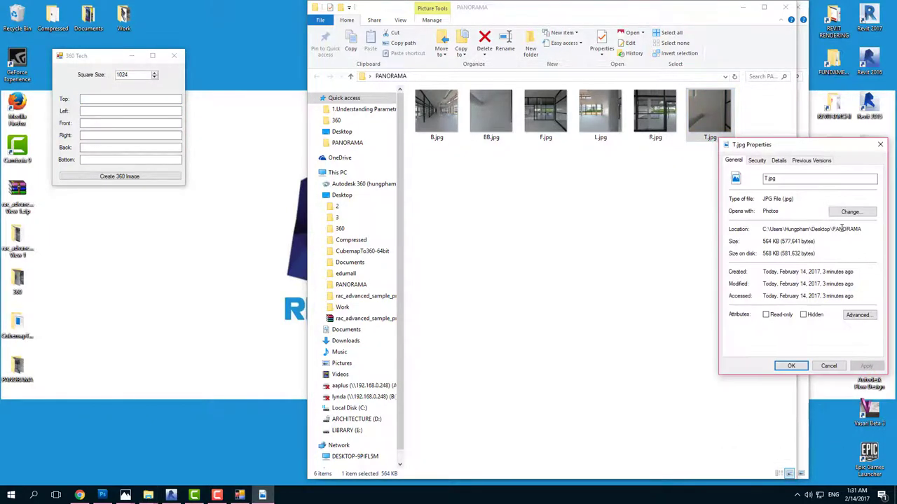
left_click_drag(863, 231, 758, 232)
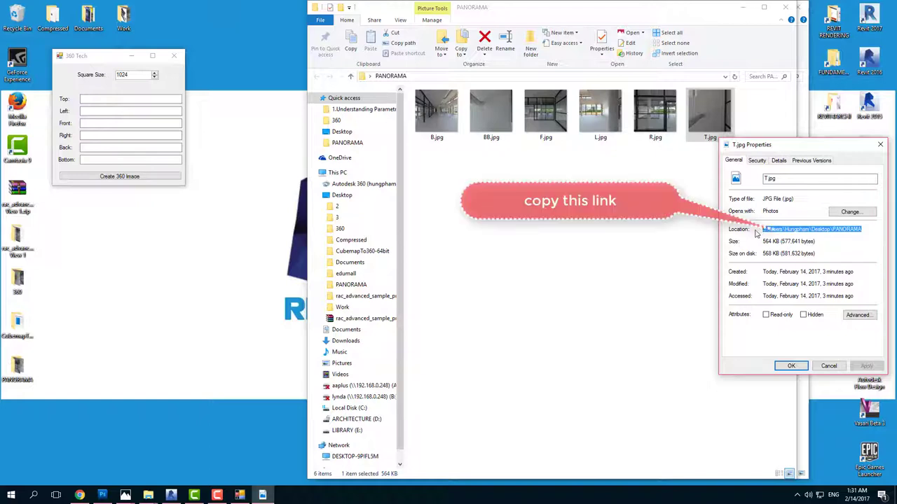
right_click(790, 231)
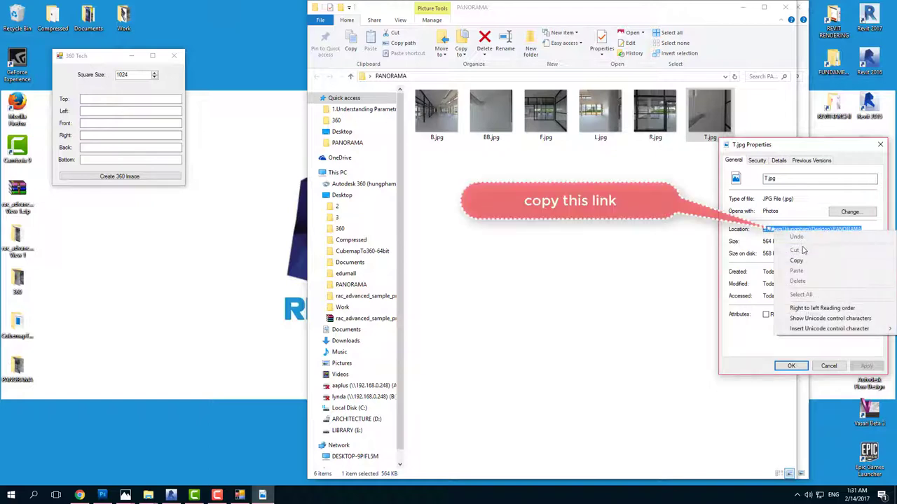
left_click(799, 260)
Step: Paste the folder path into the Top field, append \T.jpg, and copy the full path
left_click(138, 100)
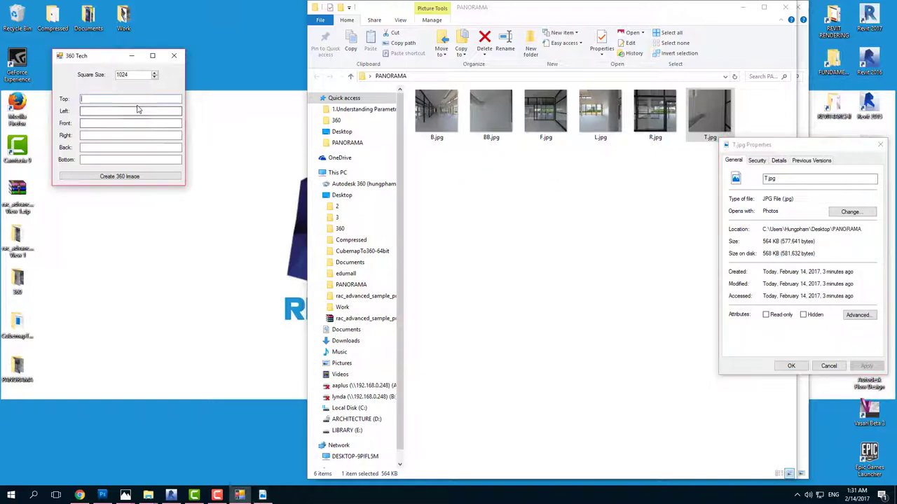
right_click(138, 100)
left_click(162, 140)
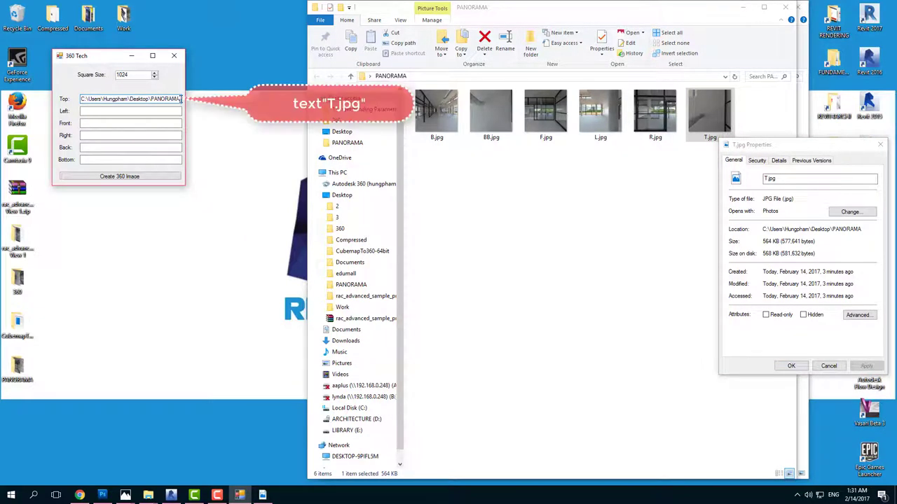
type("\\")
type("T")
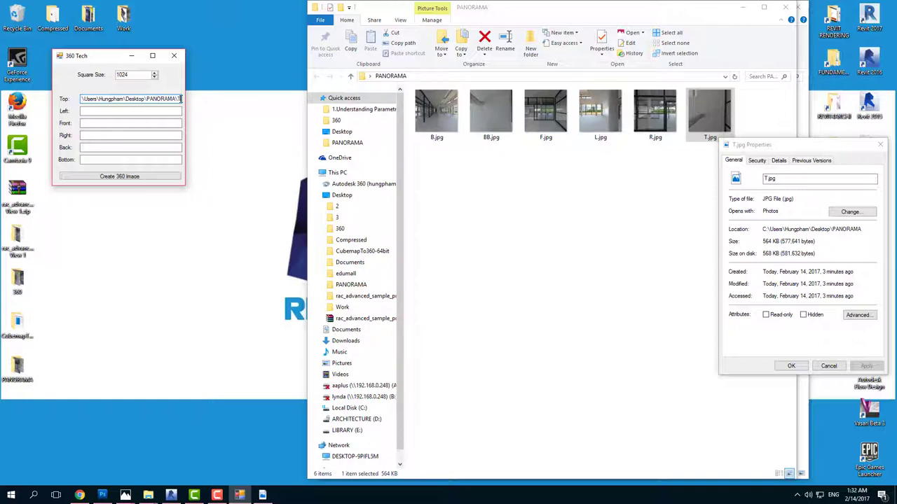
type(".jp")
type("g")
right_click(131, 96)
left_click(129, 103)
double_click(129, 103)
right_click(128, 103)
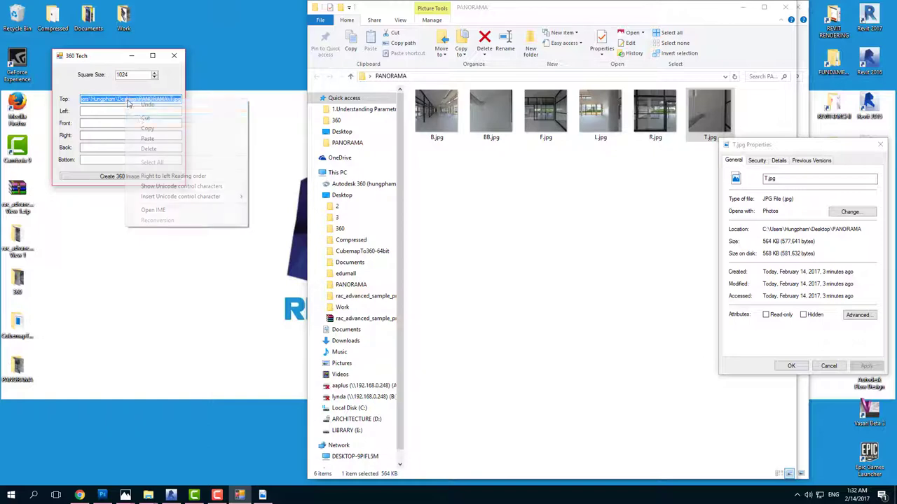
left_click(143, 128)
Step: Fill the Left and Front fields with the PANORAMA paths to L.jpg and F.jpg
left_click(128, 112)
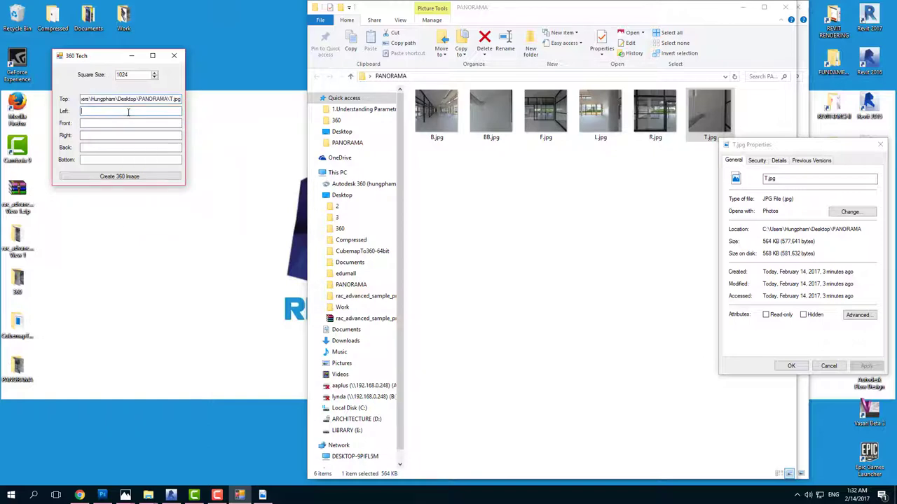
key("ctrl+v")
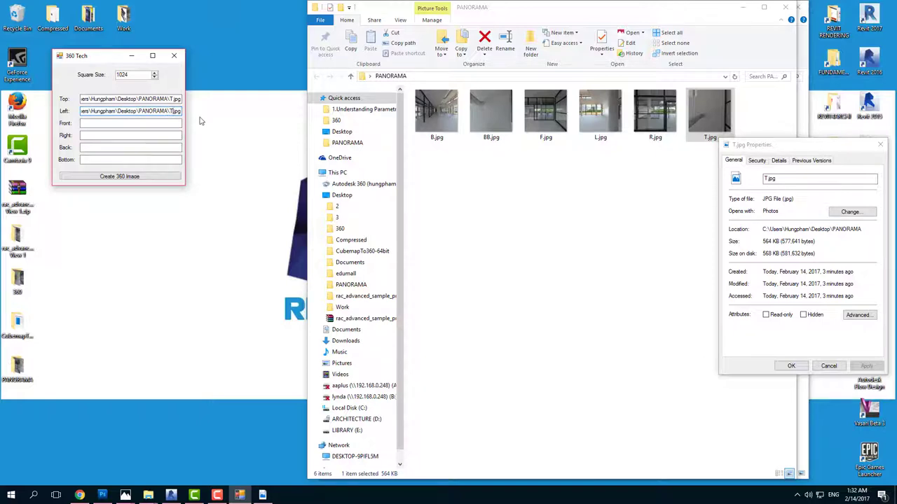
key("BackSpace")
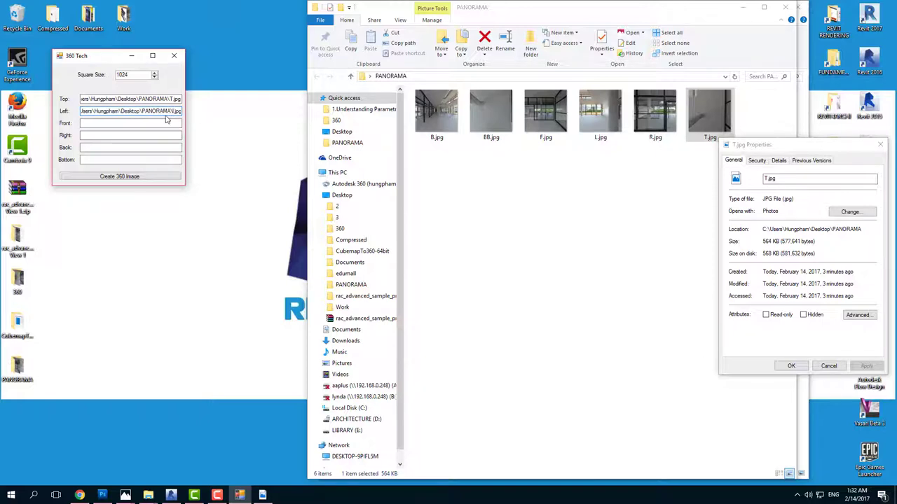
type("L")
left_click(160, 123)
key("ctrl+v")
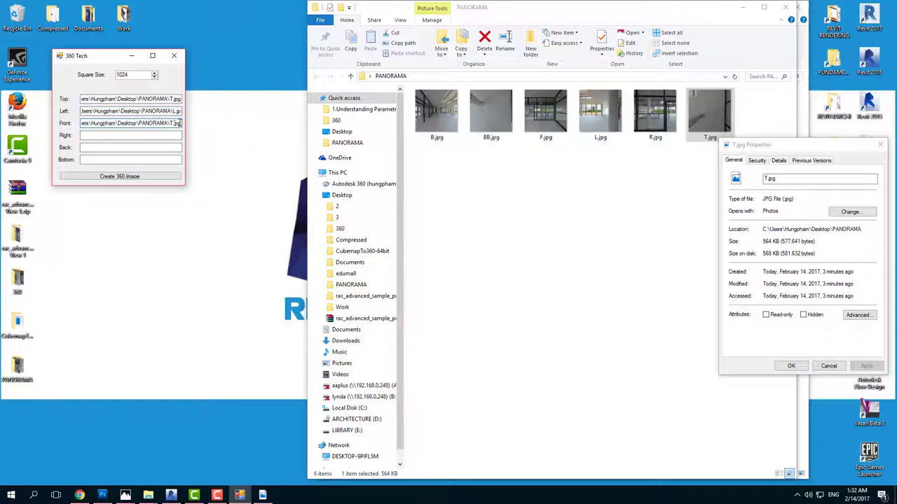
key("BackSpace")
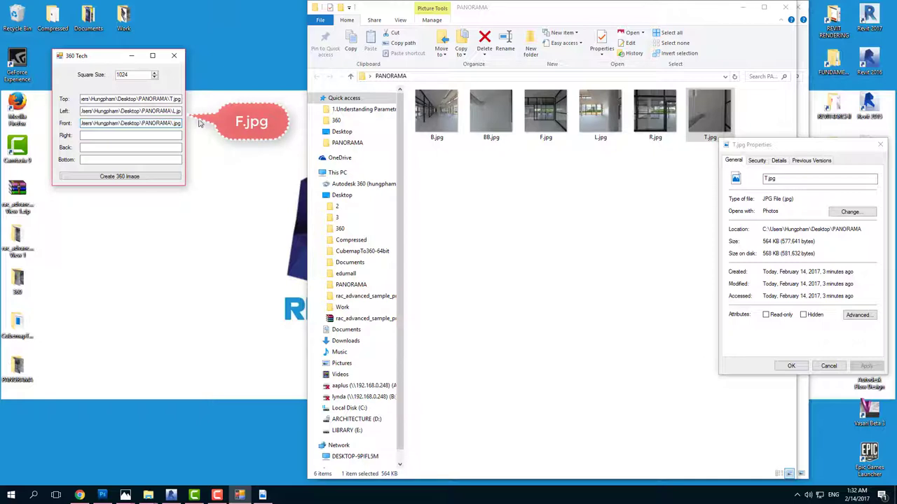
Step: Fill the Right, Back and Bottom fields with paths to R.jpg, B.jpg and BB.jpg
left_click(163, 134)
key("ctrl+v")
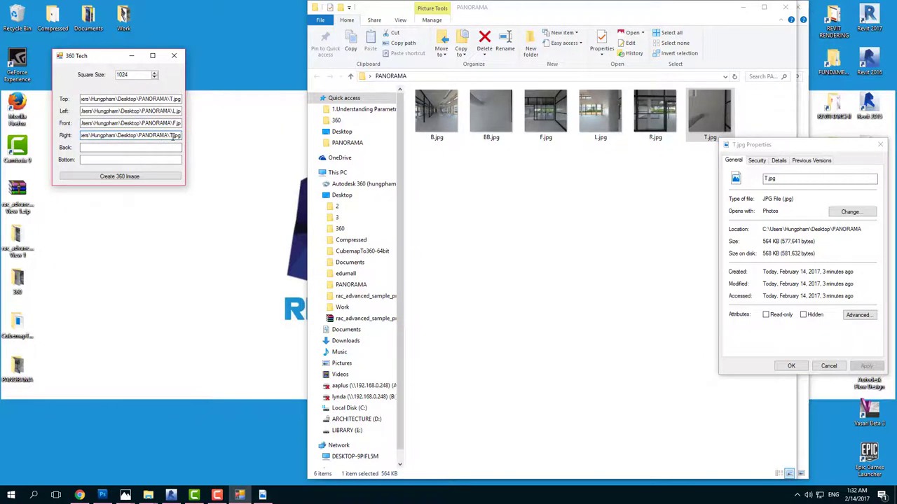
key("BackSpace")
type("R")
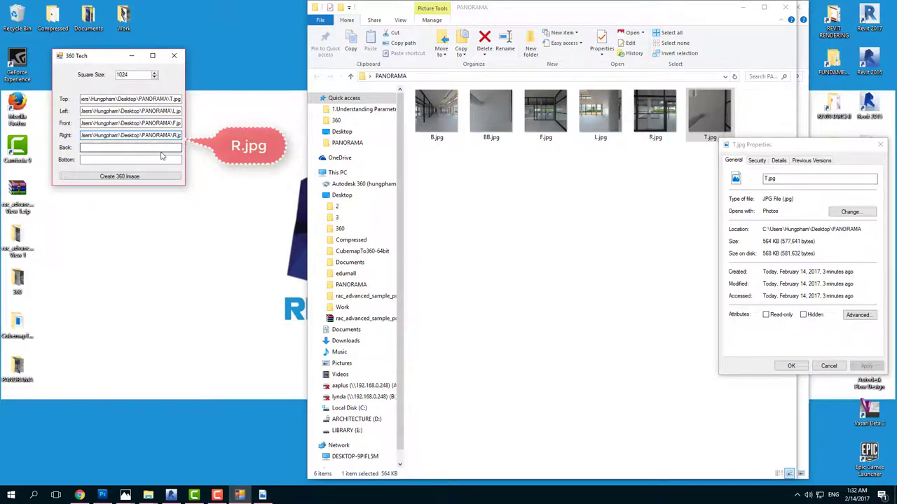
left_click(161, 146)
key("ctrl+v")
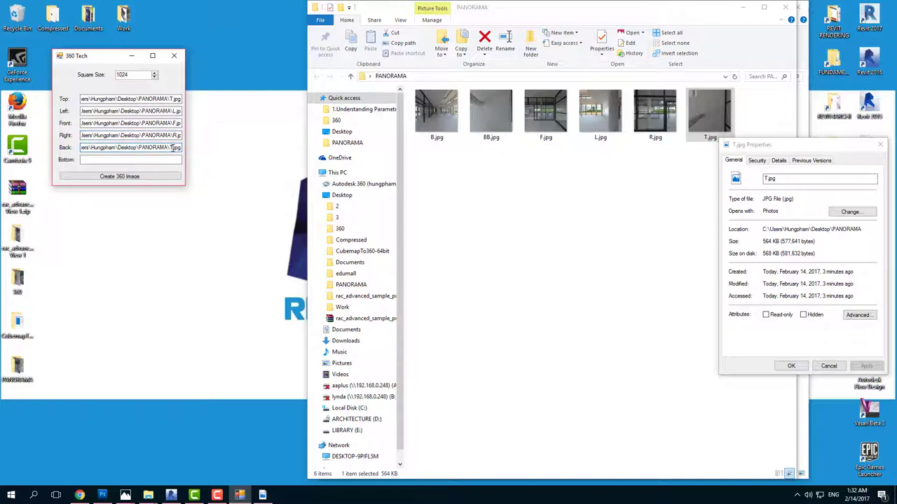
key("BackSpace")
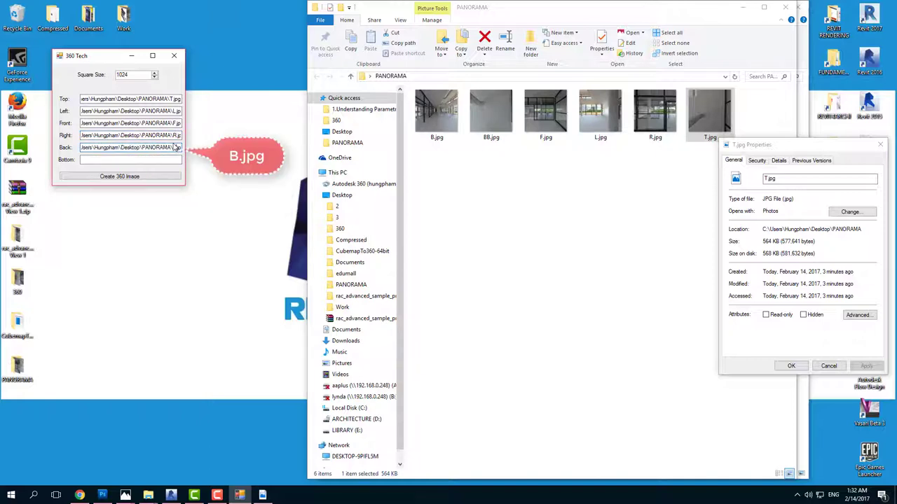
left_click(141, 160)
key("ctrl+v")
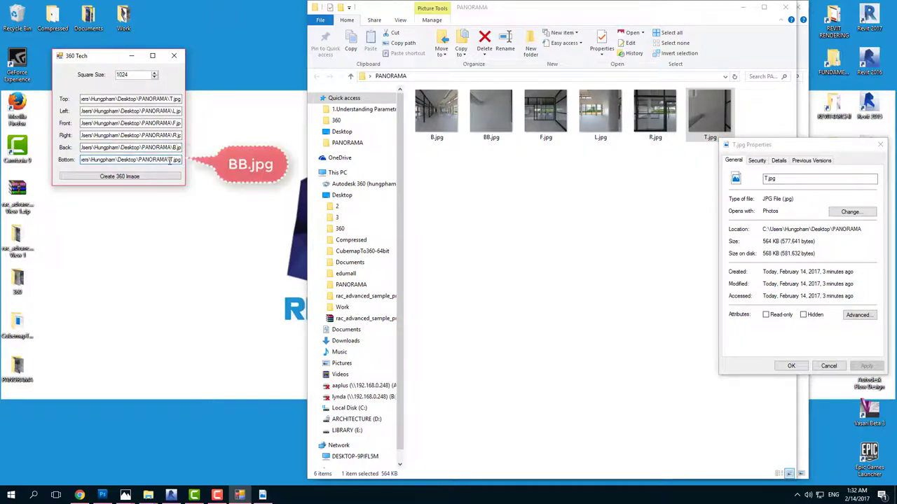
key("BackSpace")
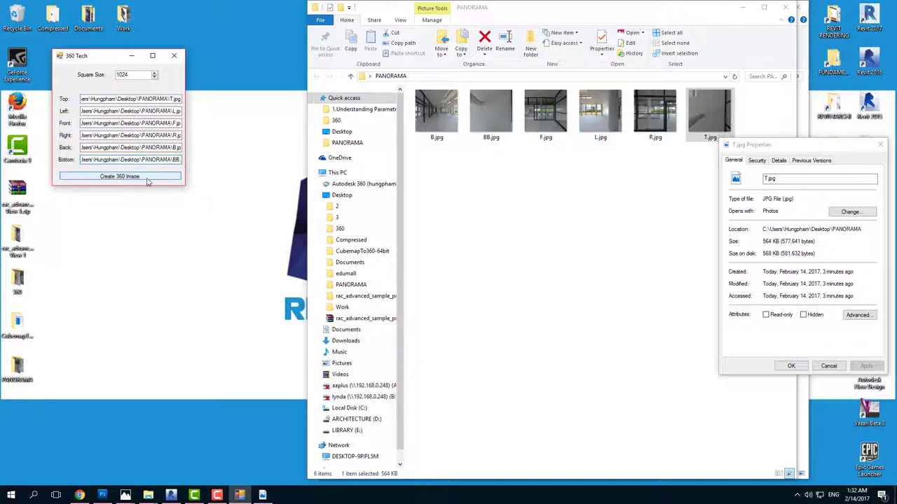
Step: Check the face paths and save the stitched panorama as PANORAMA.bmp in Desktop\PANORAMA
mouse_move(117, 99)
left_mouse_down()
mouse_move(149, 99)
mouse_move(170, 135)
mouse_move(208, 152)
left_mouse_up()
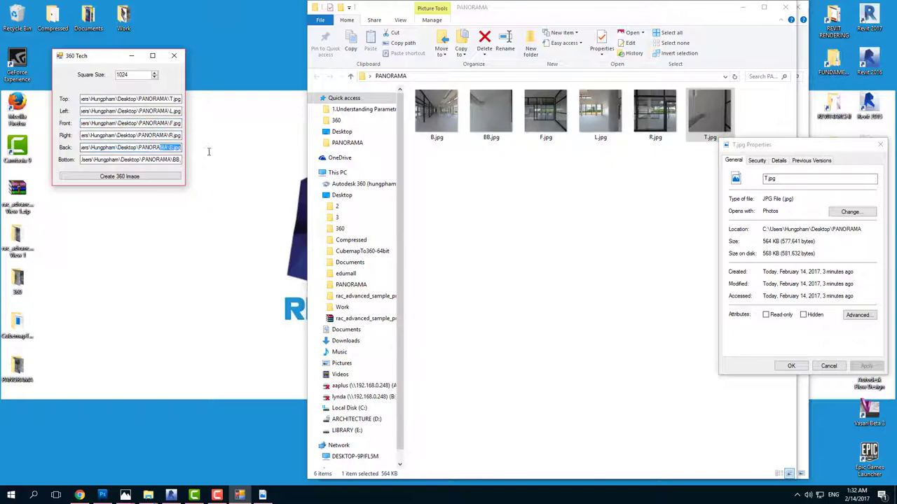
left_click_drag(154, 160, 204, 164)
left_click(155, 177)
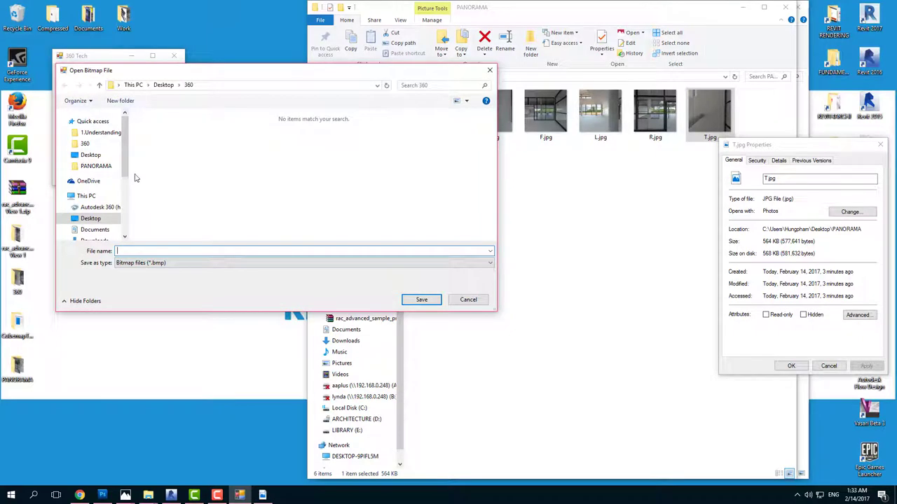
left_click(91, 155)
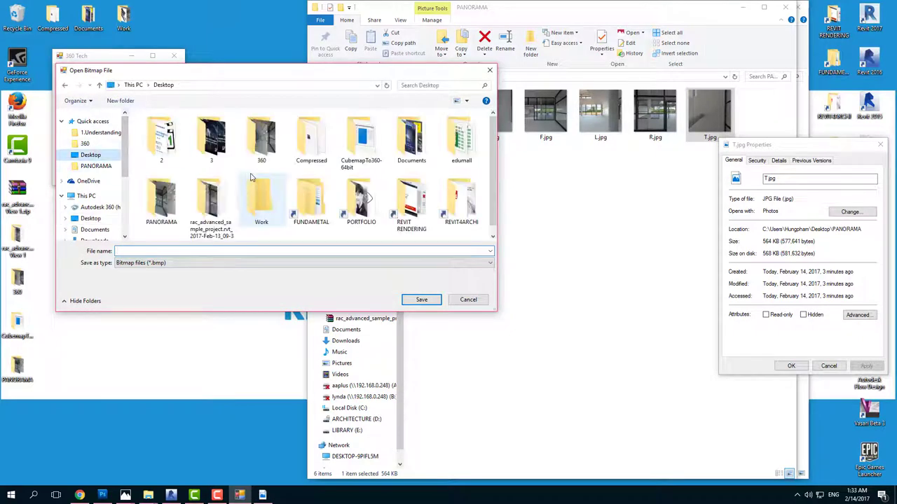
double_click(166, 201)
type("PANOR")
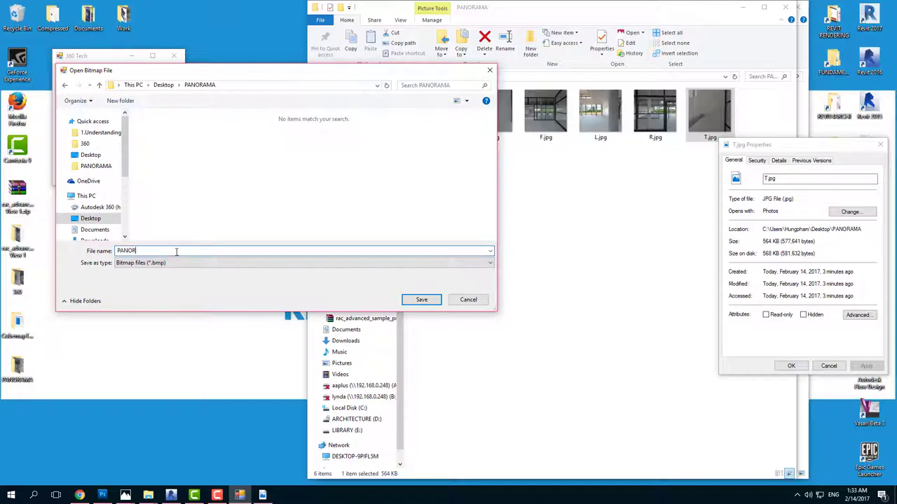
type("AMA")
left_click(415, 302)
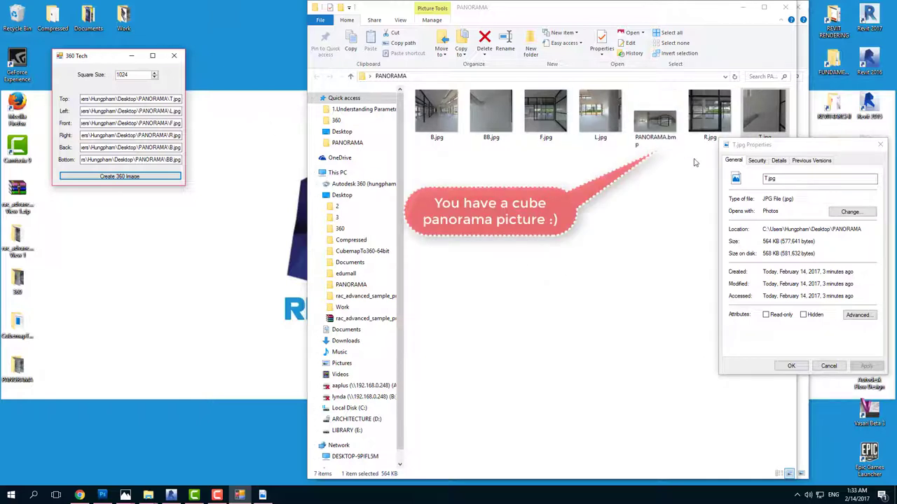
Step: Preview PANORAMA.bmp in Photos, close it, and bring up the file's context menu
double_click(653, 120)
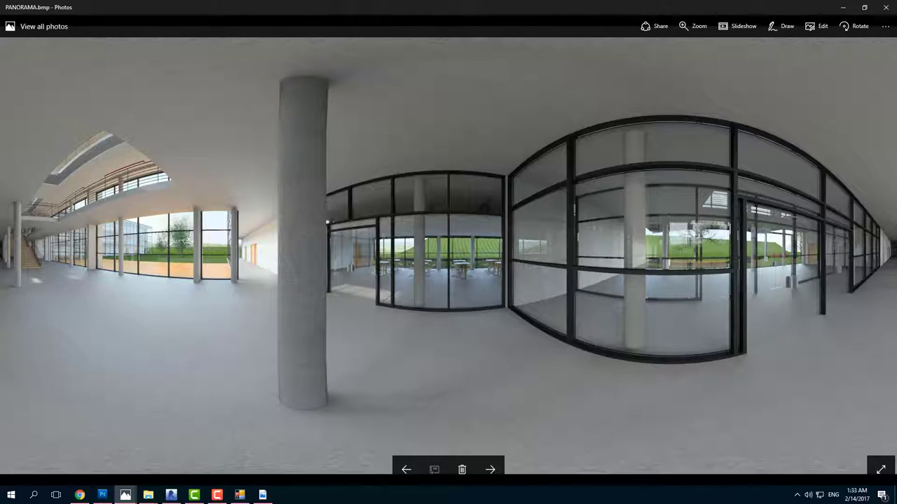
left_click(885, 7)
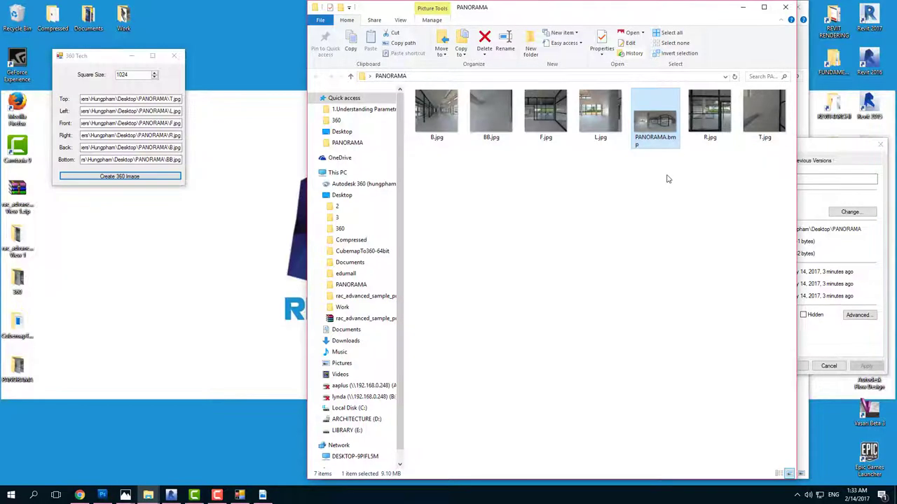
right_click(668, 133)
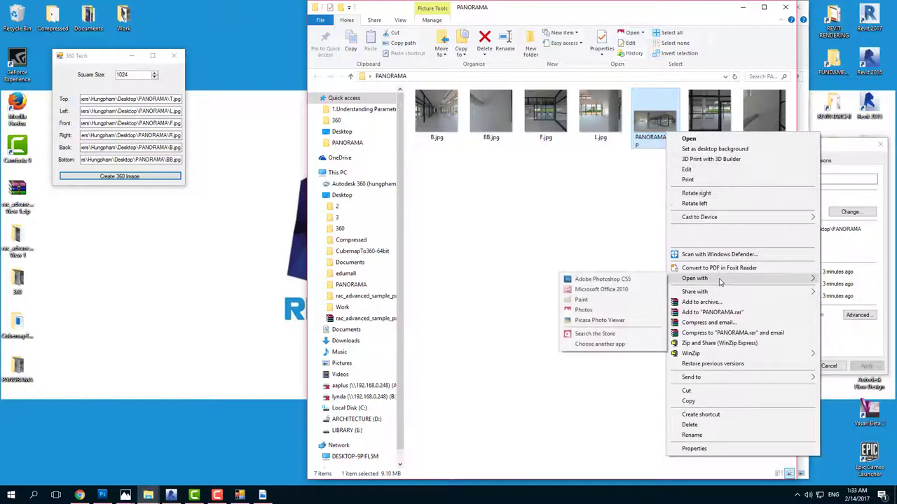
mouse_move(694, 278)
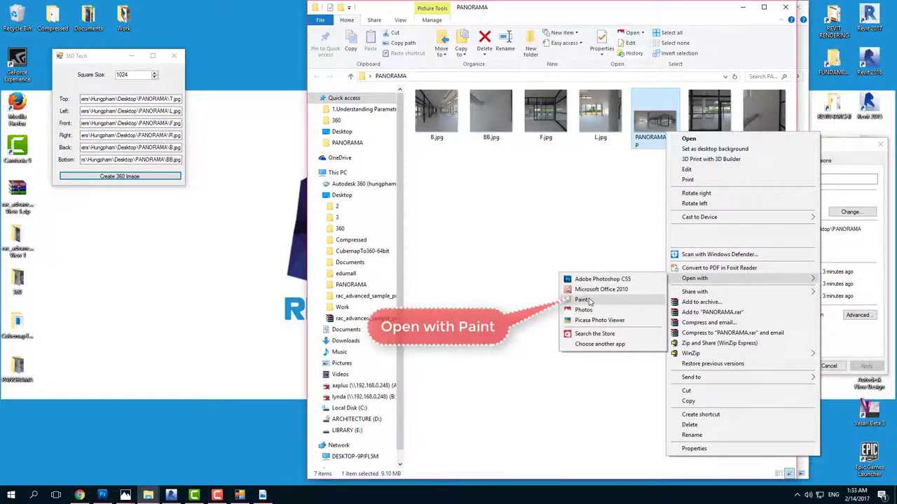
Step: Open PANORAMA.bmp in a maximized Paint window, zoomed out to show the full 4096 × 2048 image
left_click(582, 300)
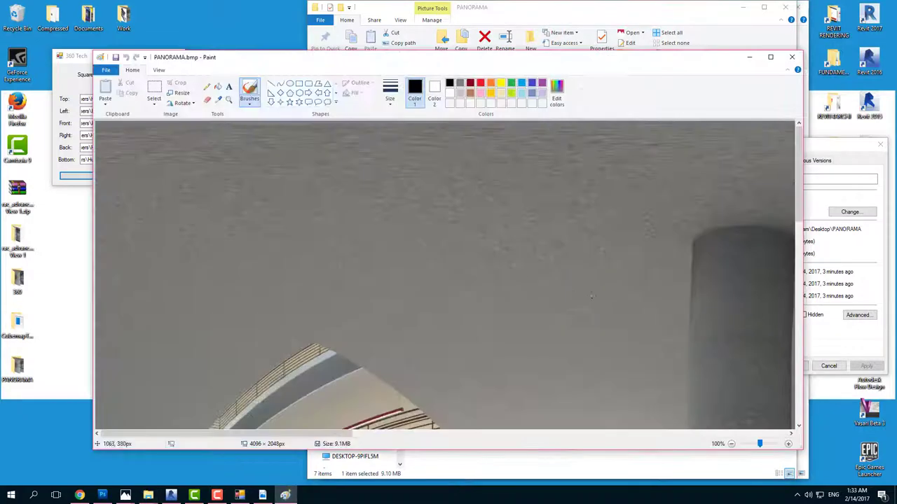
left_click(770, 57)
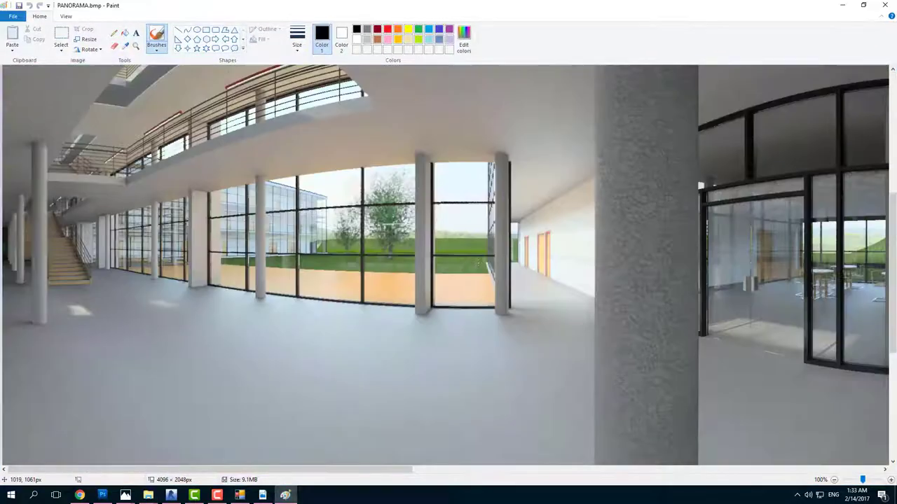
scroll(336, 253, "down", 2, "ctrl")
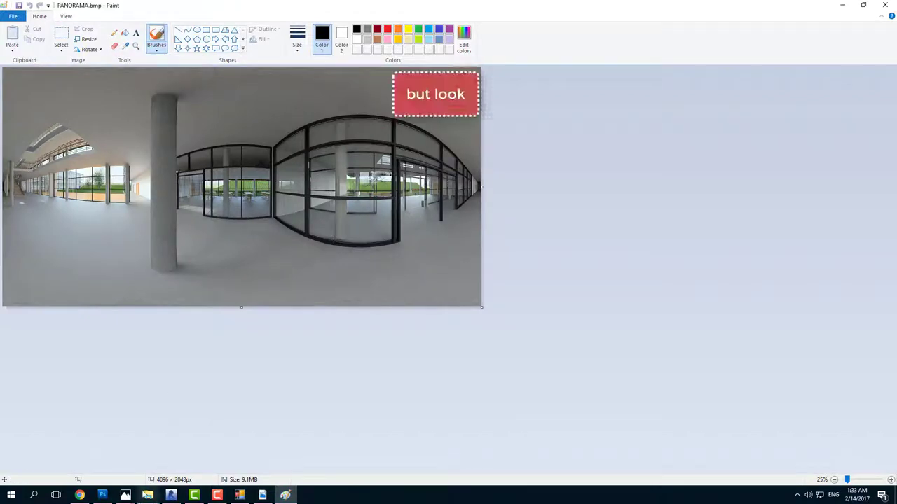
Step: Rotate the original A360 atrium panorama in Chrome and shrink the browser window beside Paint
left_click(79, 495)
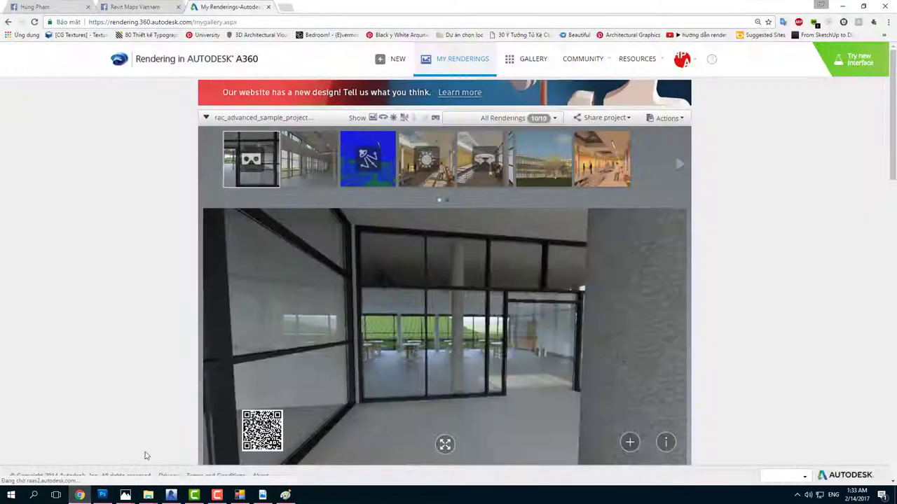
left_click_drag(454, 348, 415, 353)
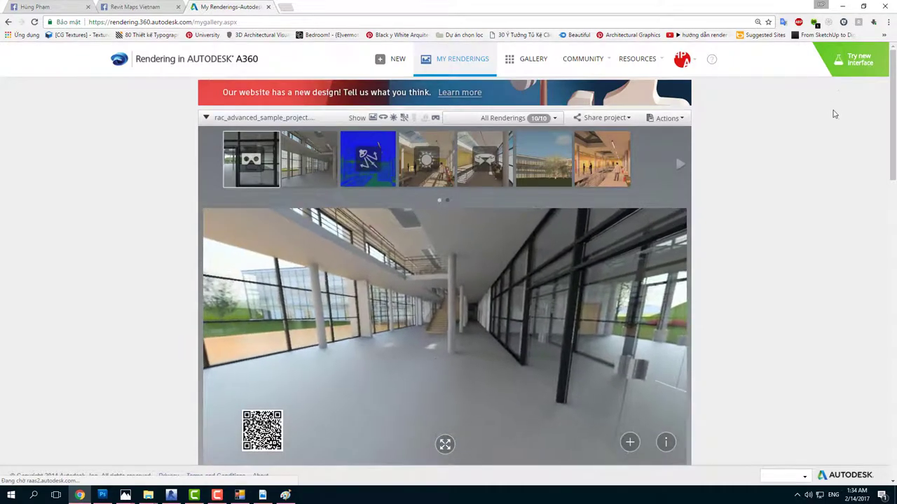
left_click(859, 7)
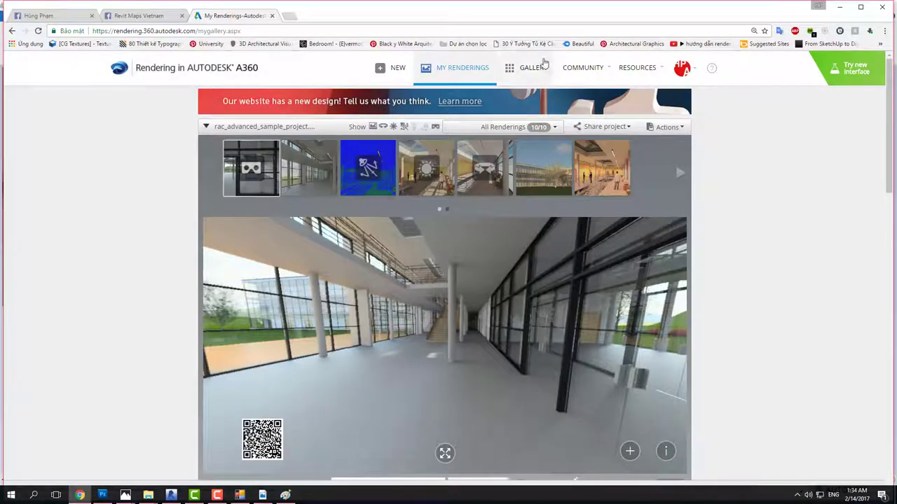
left_click_drag(521, 25, 347, 28)
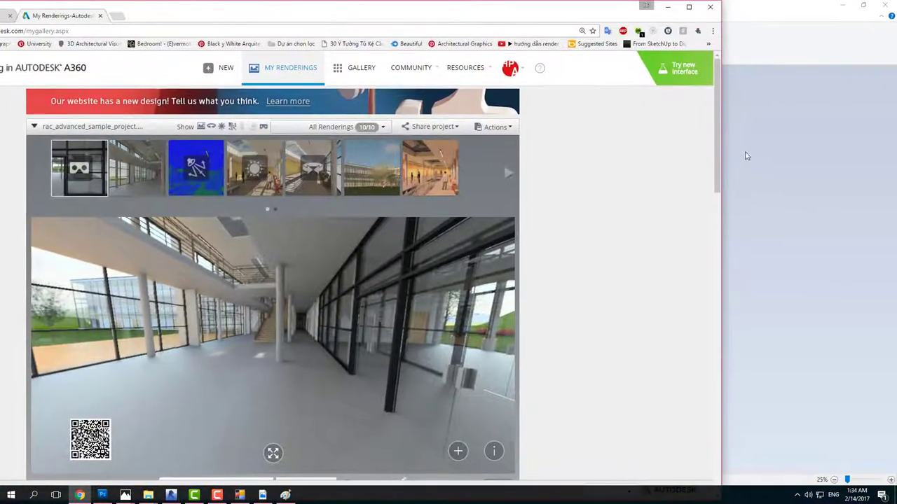
left_click_drag(721, 157, 488, 154)
scroll(336, 364, "down", 2)
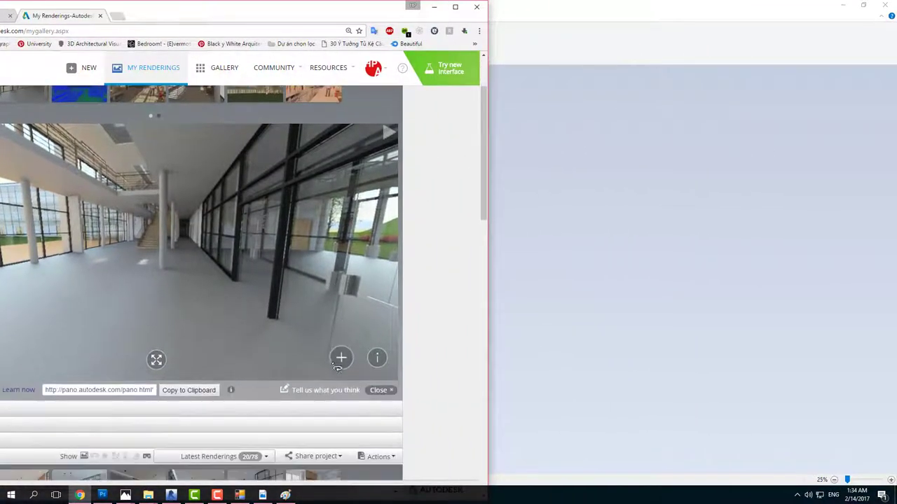
left_click_drag(323, 248, 291, 301)
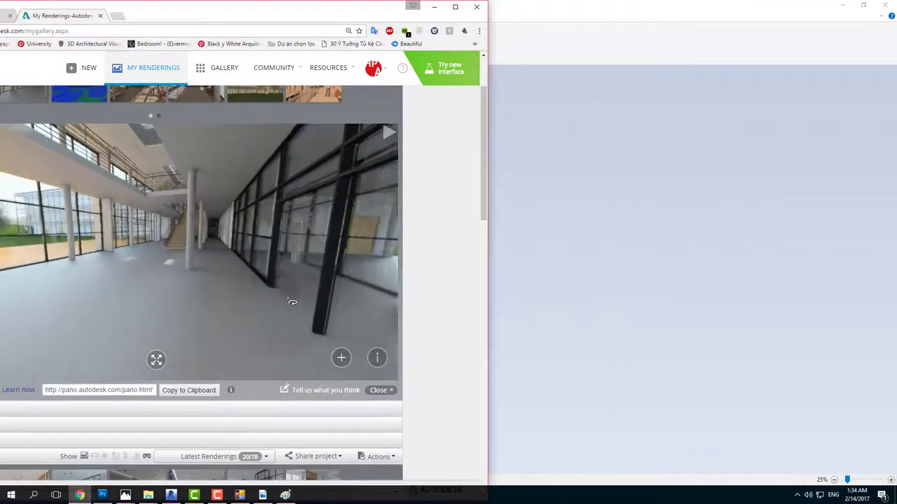
Step: Compare Paint beside Chrome, then maximize Paint and flip the panorama horizontally
left_click(285, 495)
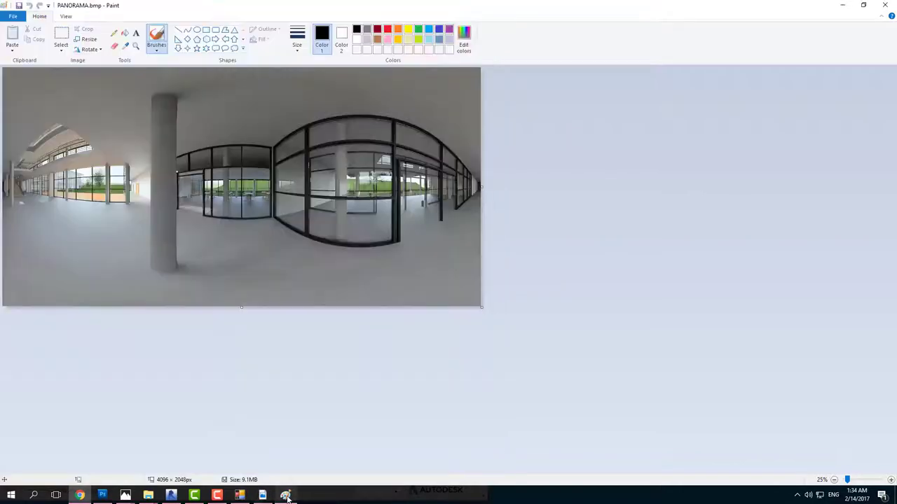
left_click_drag(498, 10, 771, 74)
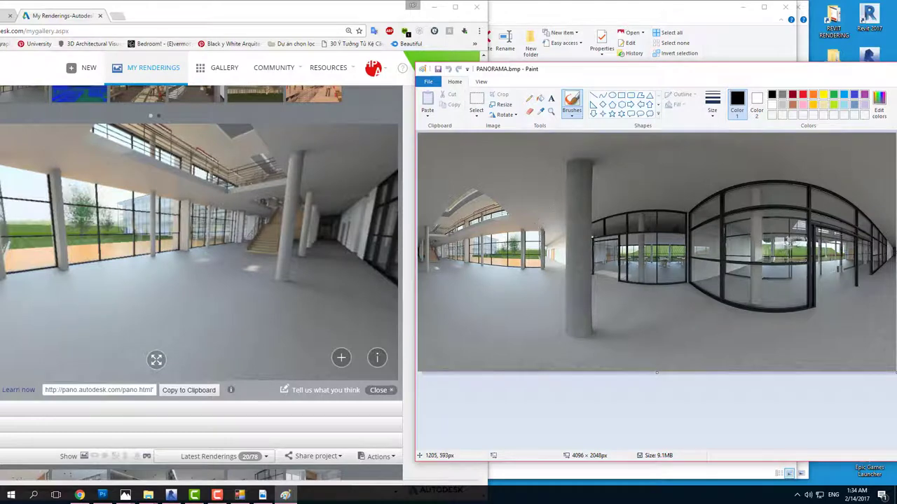
double_click(578, 77)
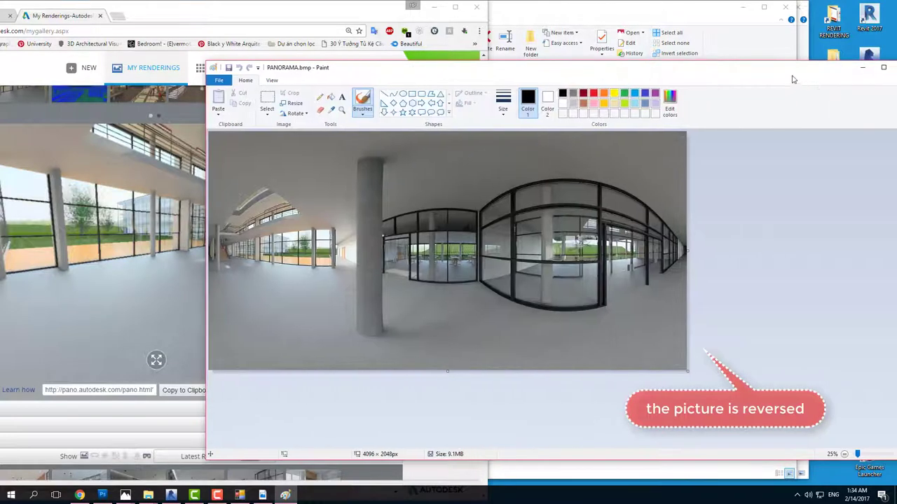
left_click_drag(793, 80, 693, 61)
double_click(693, 61)
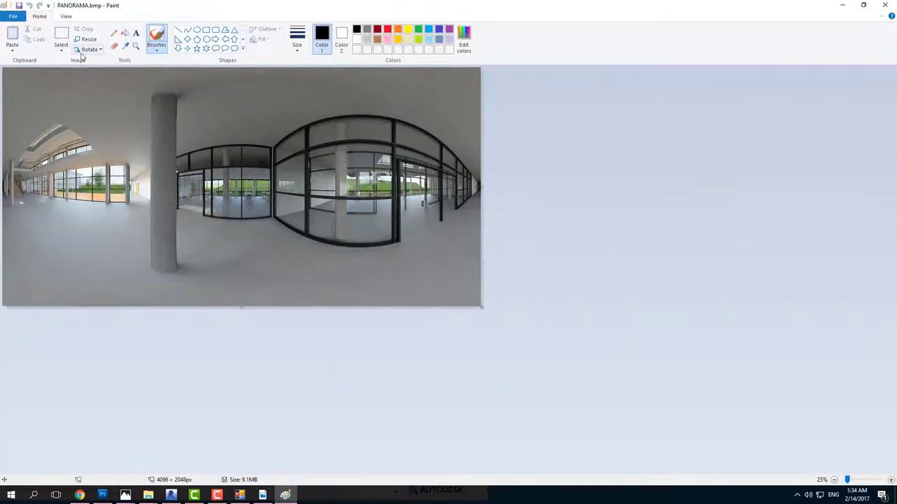
left_click(88, 49)
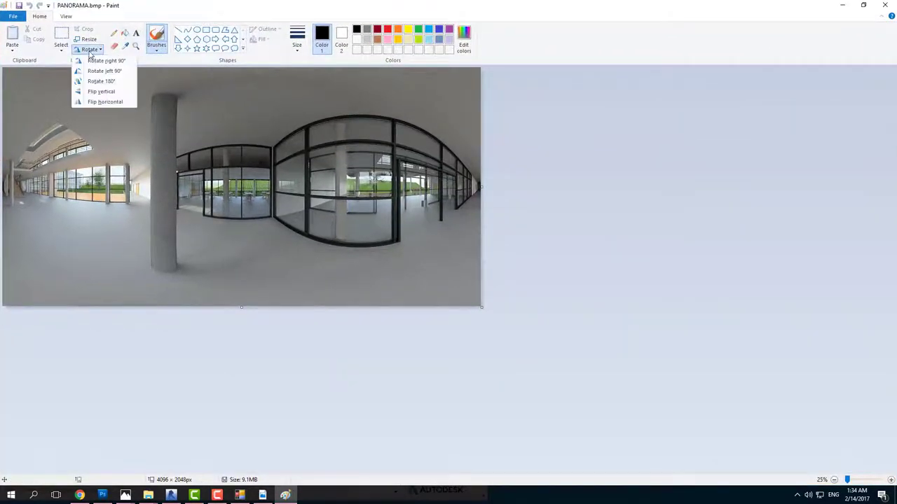
left_click(116, 104)
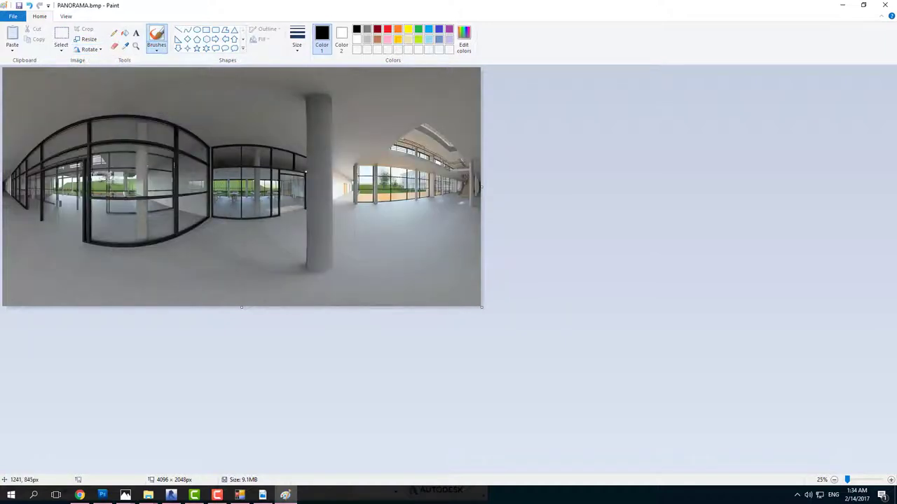
left_click(13, 16)
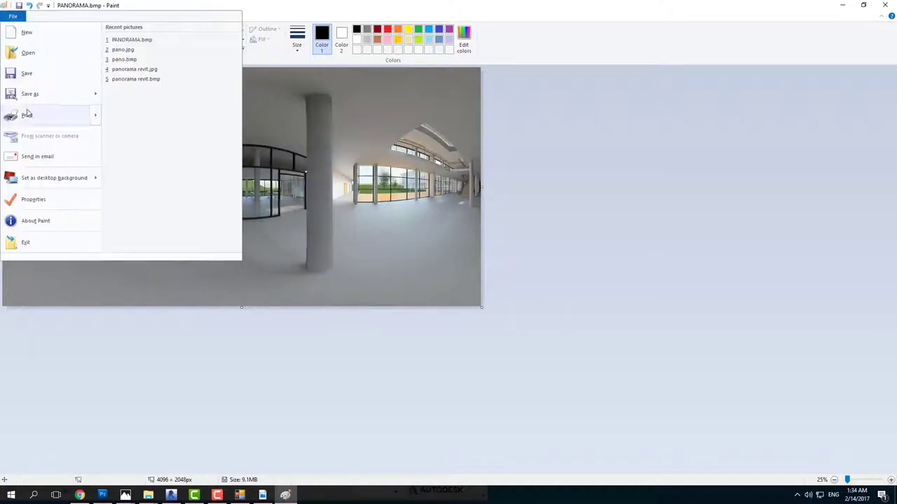
mouse_move(30, 93)
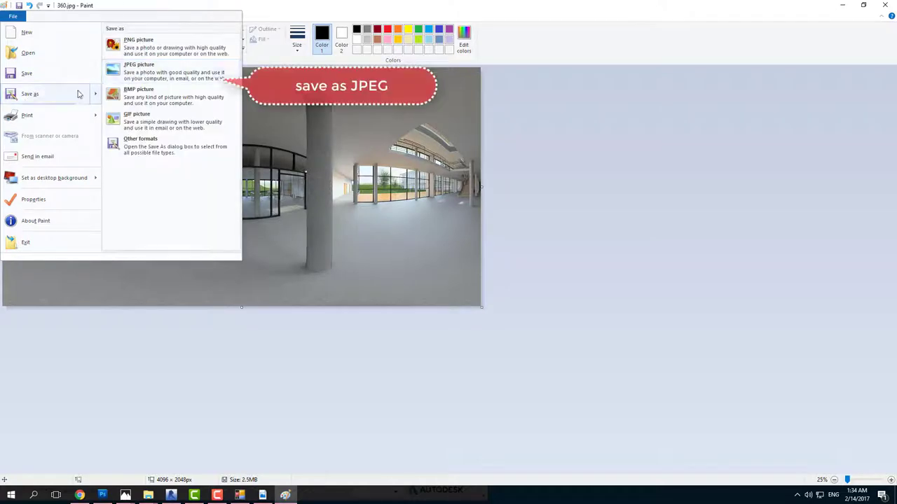
Step: Save the flipped panorama as the JPEG 360.jpg in Desktop\PANORAMA
left_click(151, 74)
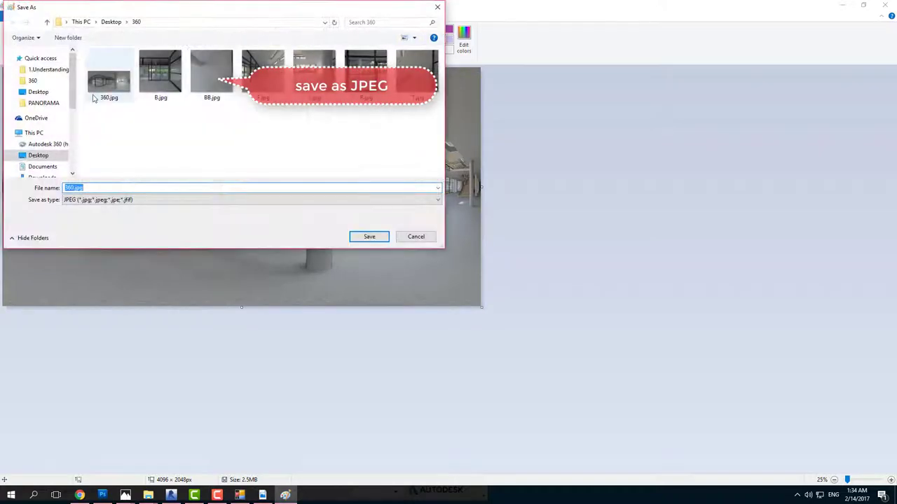
left_click(43, 158)
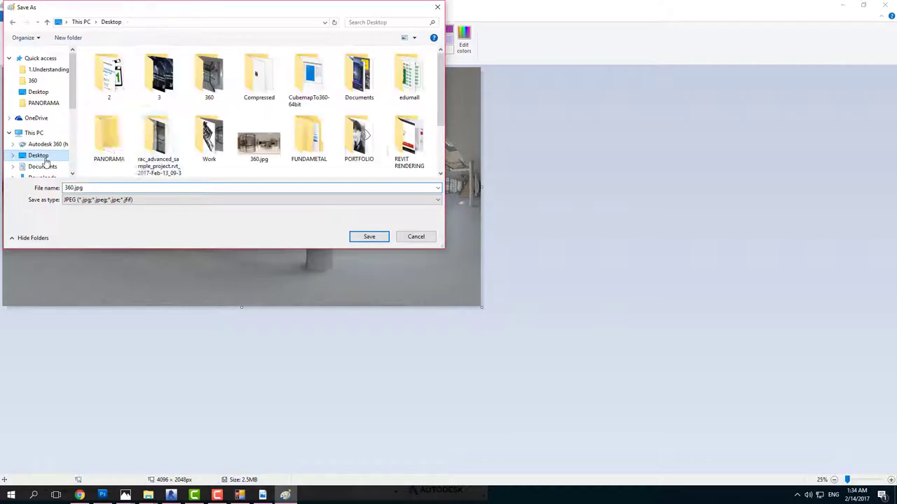
double_click(116, 146)
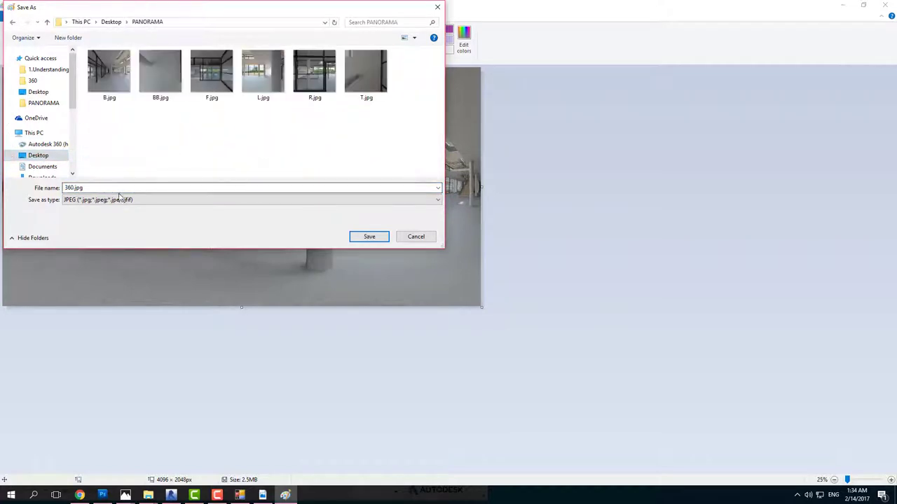
left_click_drag(117, 188, 24, 191)
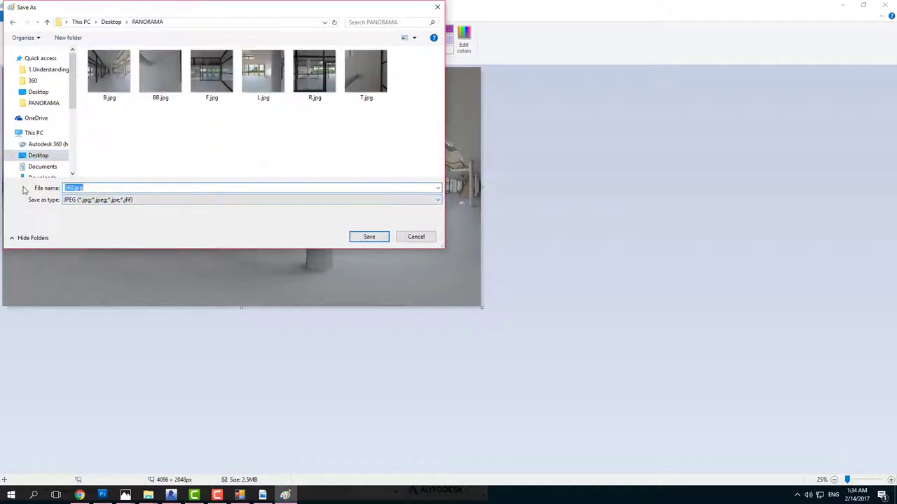
type("360")
left_click(369, 237)
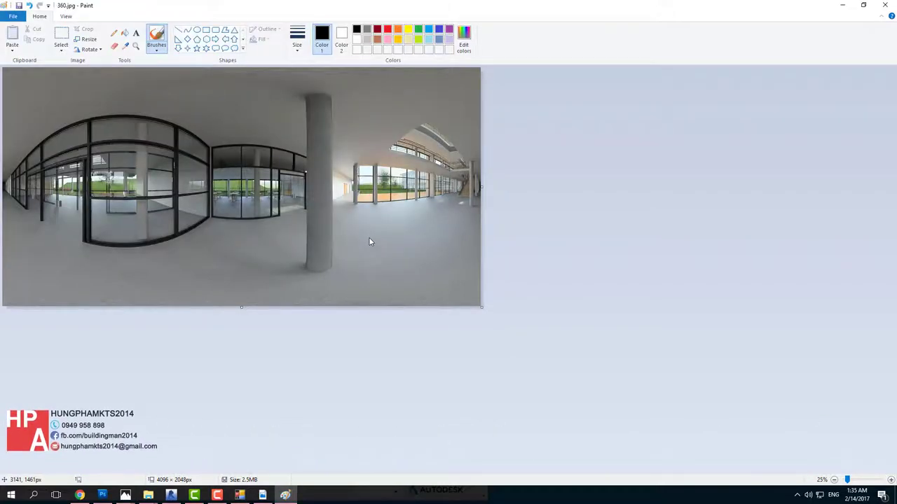
Step: Preview 360.jpg from the PANORAMA folder in Photos, then close the preview
left_click(148, 494)
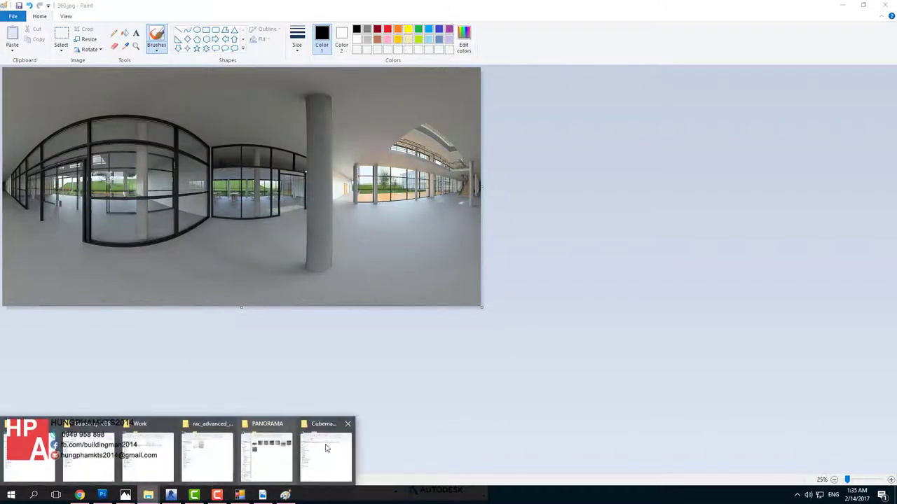
left_click(250, 447)
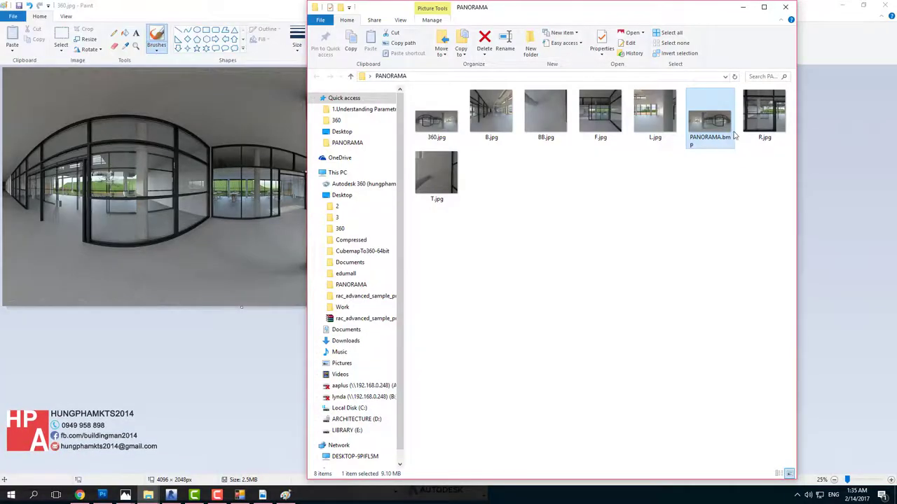
double_click(435, 121)
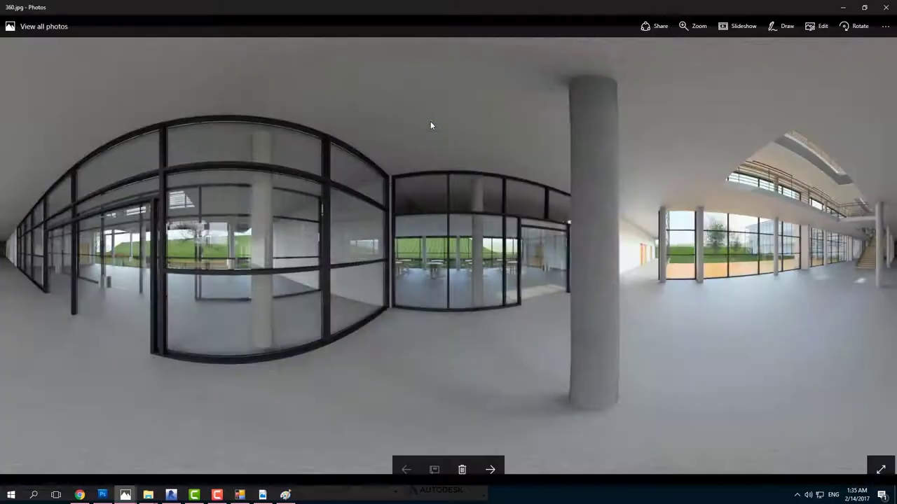
left_click(881, 7)
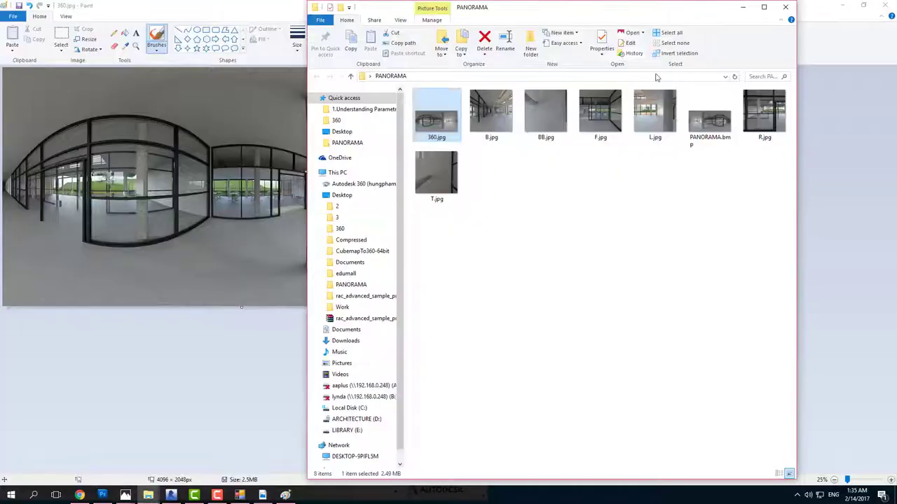
Step: In 360.jpg's Details properties, set Camera maker to RICOH and Camera model to RICOH THETA S
right_click(448, 121)
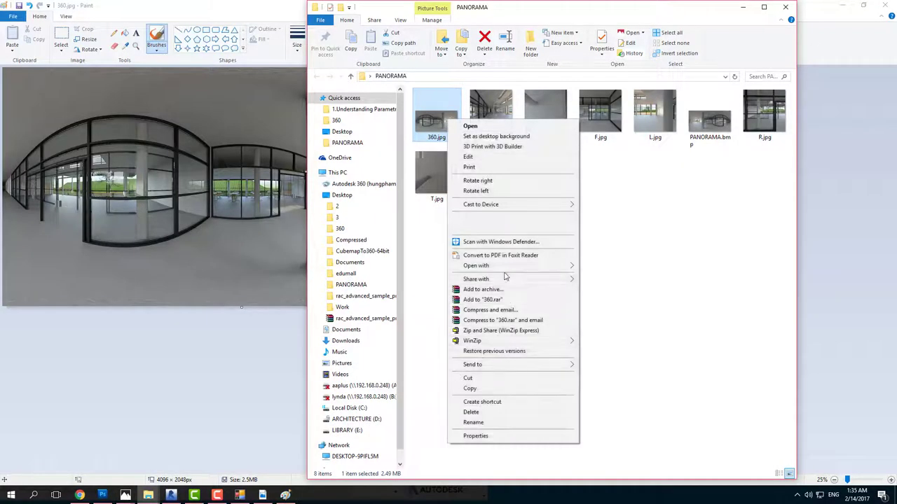
left_click(491, 436)
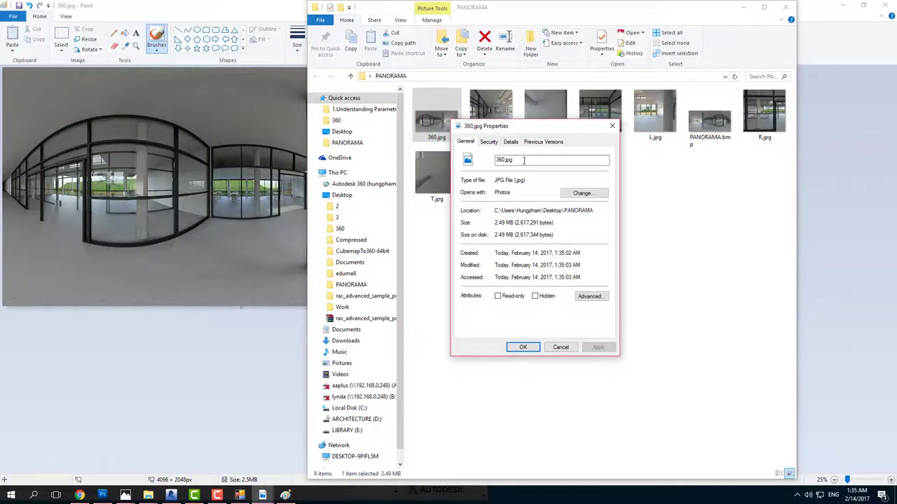
left_click(511, 142)
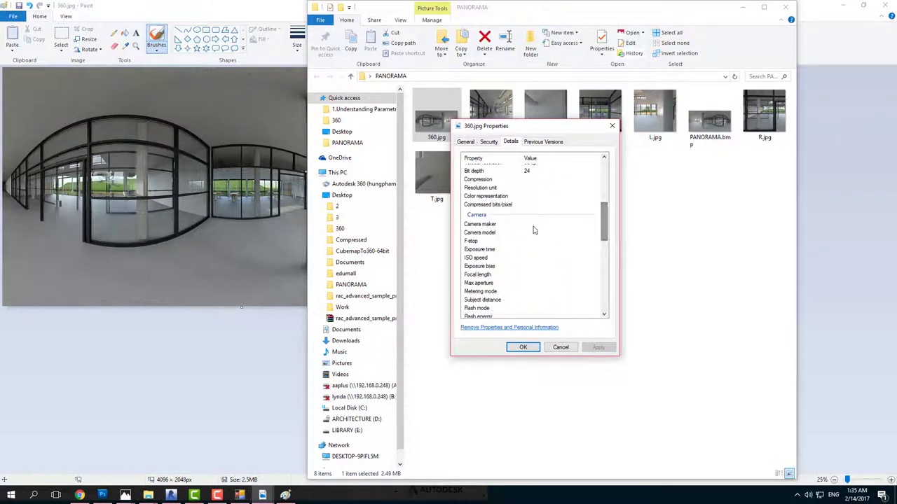
left_click(551, 223)
type("RICOH")
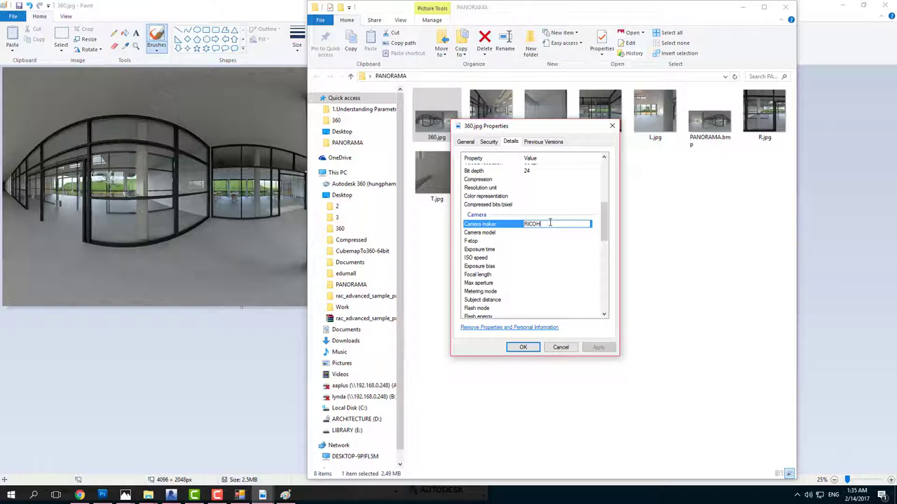
left_click(531, 233)
type("RICOH THETA")
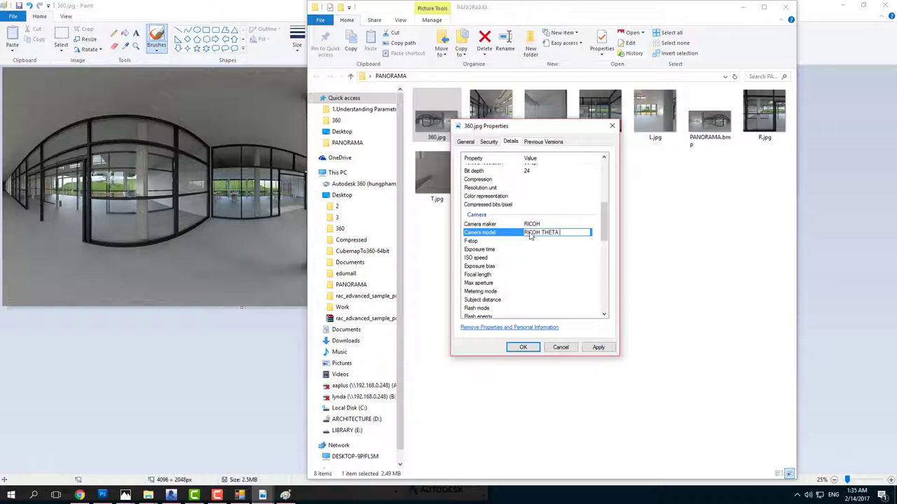
type("S")
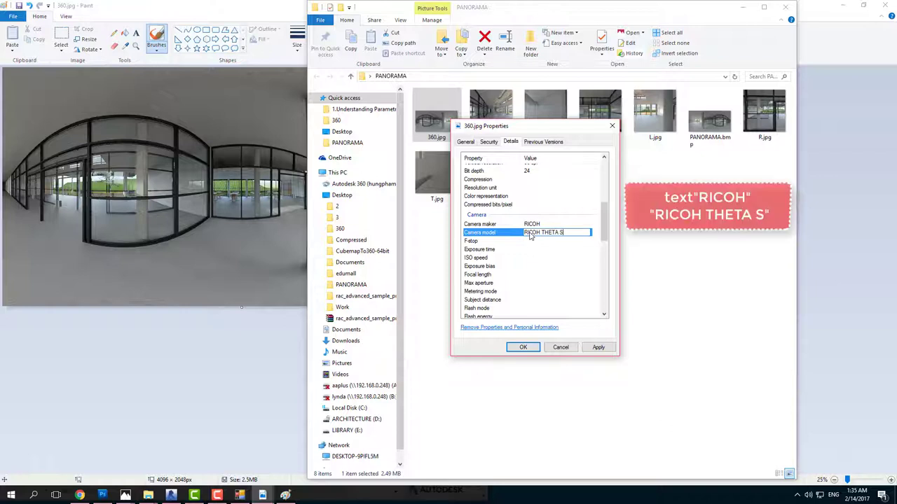
left_click(599, 348)
left_click(571, 225)
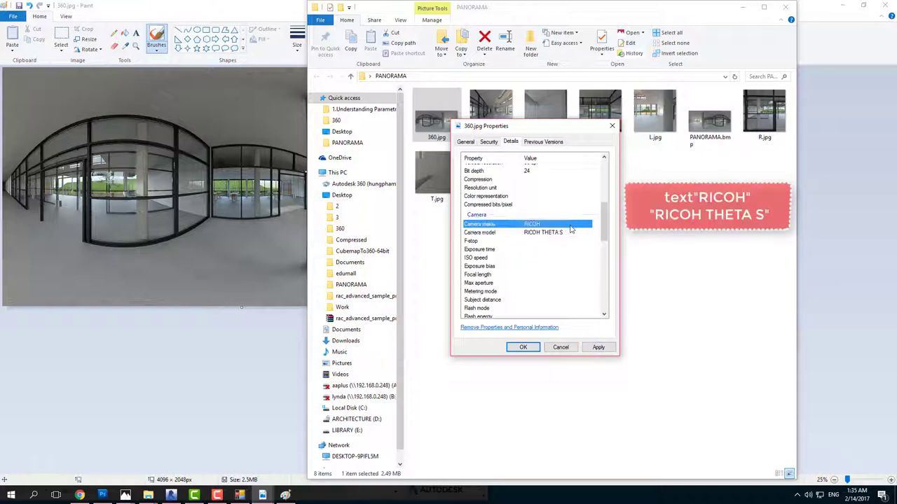
left_click(600, 348)
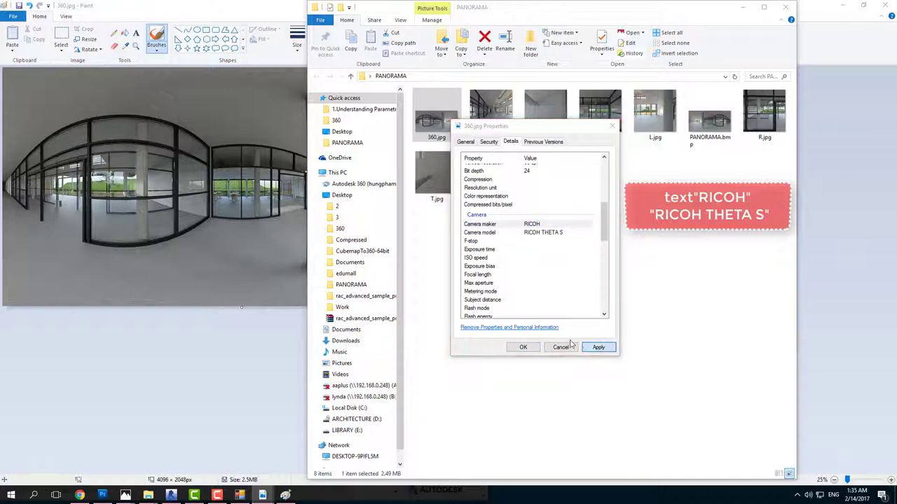
left_click(523, 348)
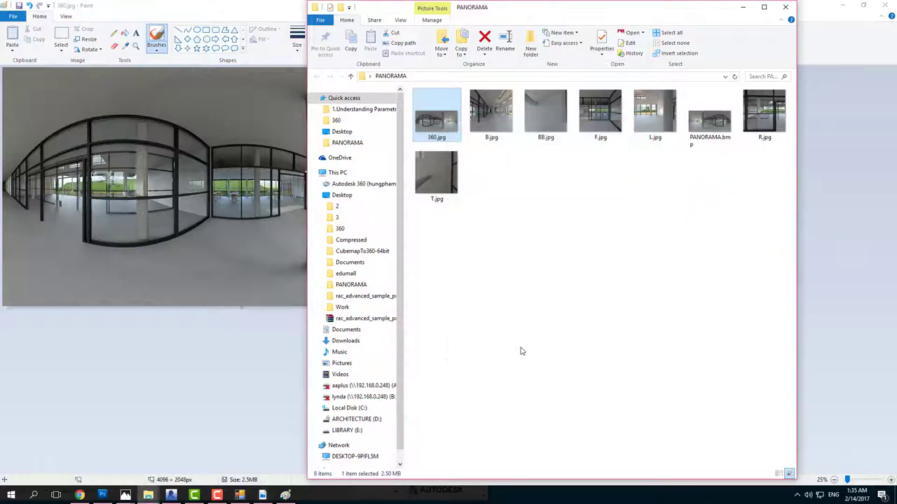
left_click(79, 495)
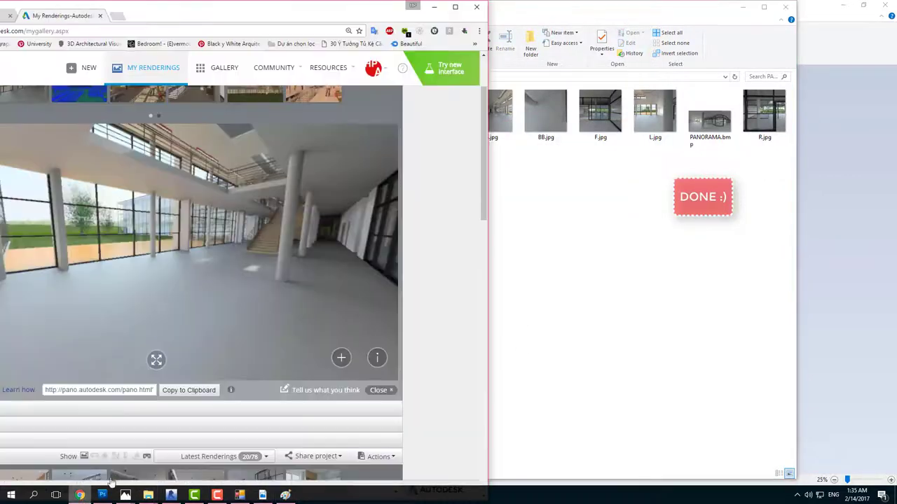
Step: Maximize Chrome, rotate the earlier 360 panorama on the Revit Maps Vietnam page, then return to the profile timeline
left_click(454, 6)
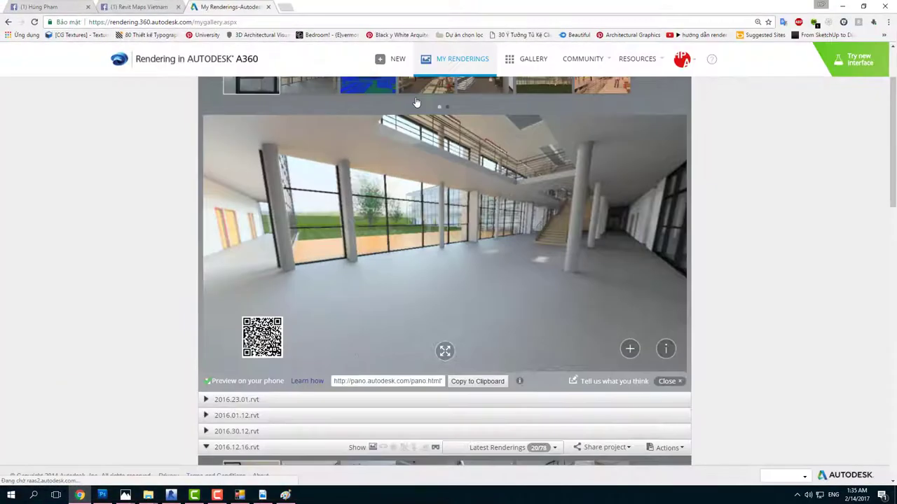
left_click(136, 7)
left_click_drag(337, 278, 420, 280)
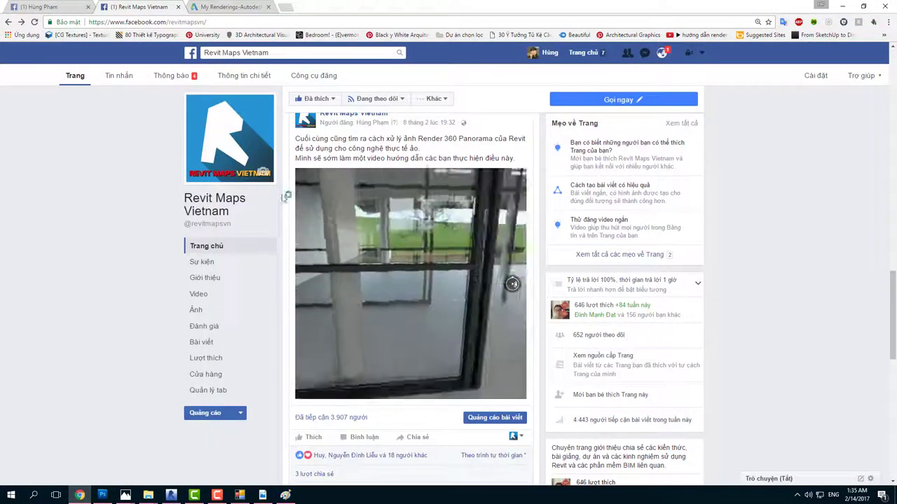
scroll(410, 294, "up", 1)
left_click(53, 9)
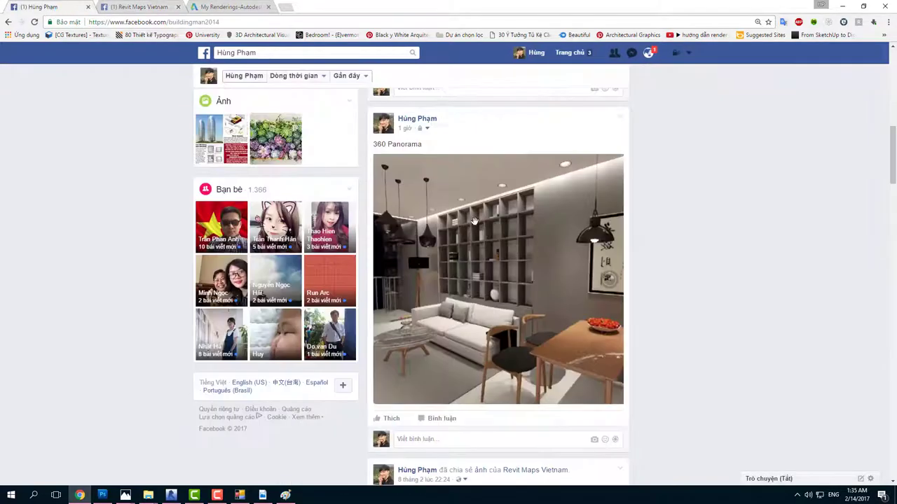
scroll(440, 270, "up", 10)
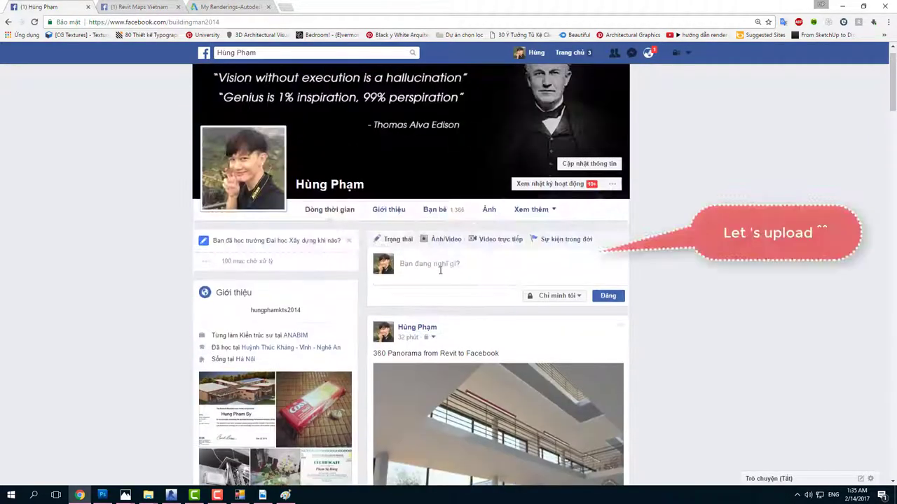
Step: Start a new profile post and attach 360.jpg from the Desktop PANORAMA folder
left_click(440, 271)
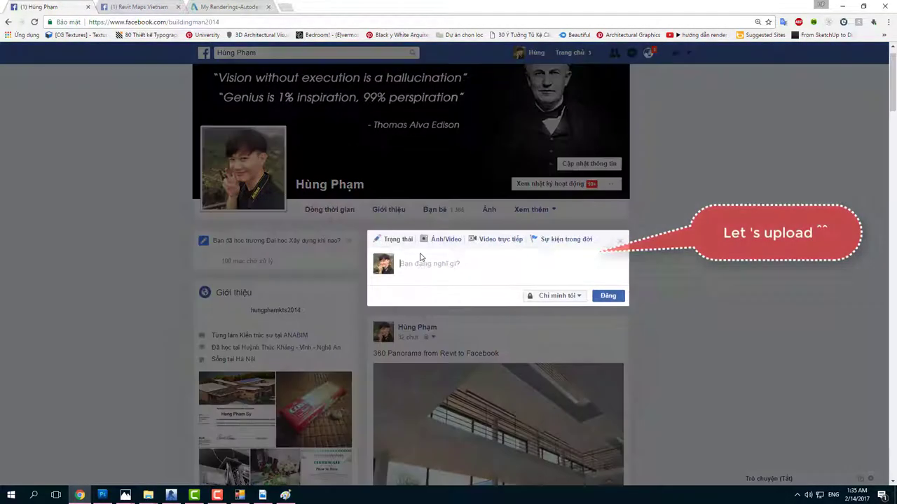
left_click(443, 241)
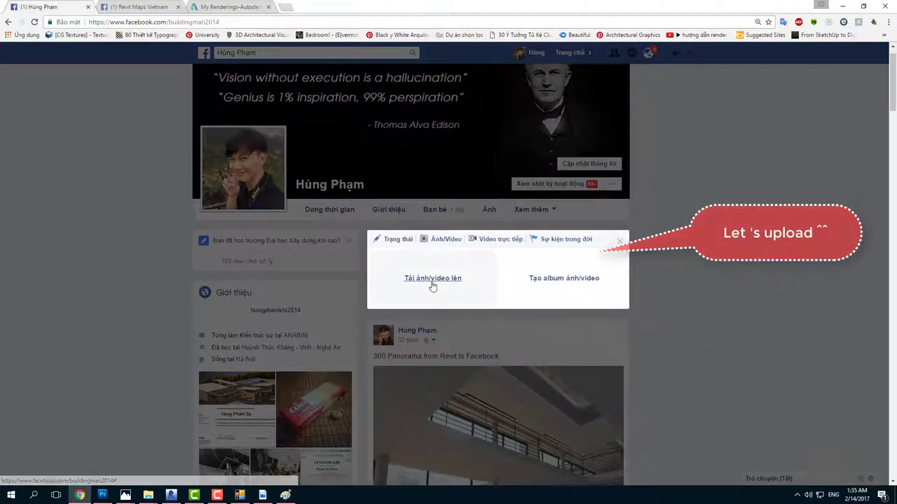
left_click(432, 280)
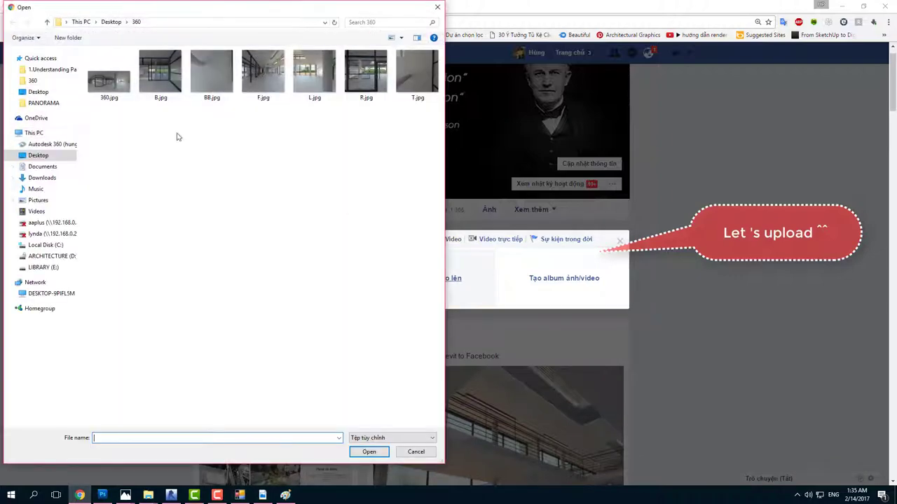
left_click(40, 93)
double_click(124, 146)
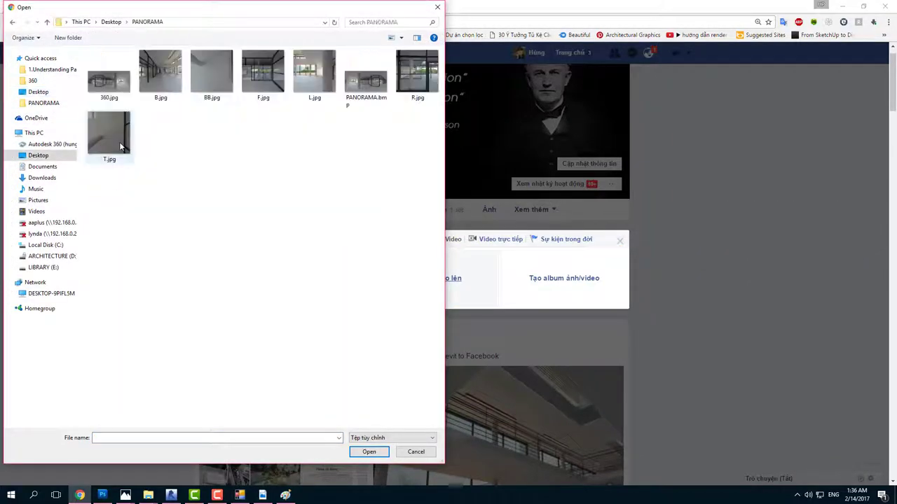
double_click(105, 81)
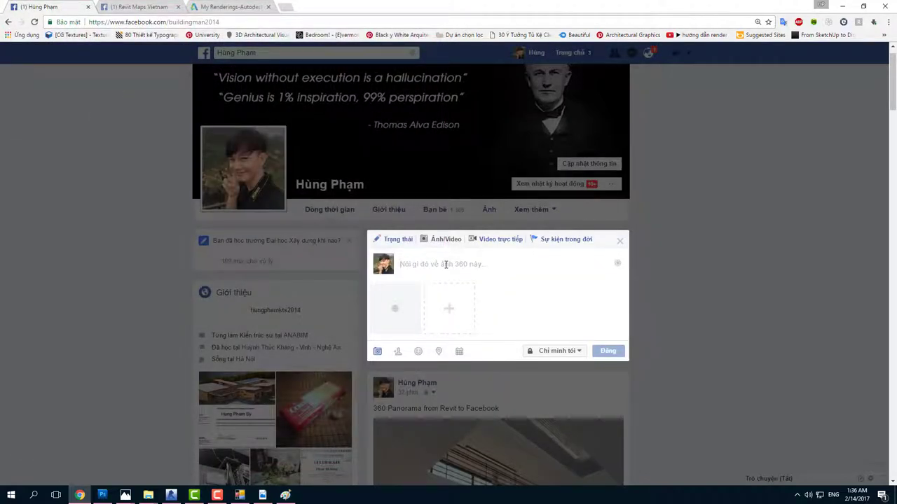
Step: Caption the post 'REVIT TO FACEBOOK' and publish it as a 360 photo
type("REVIT")
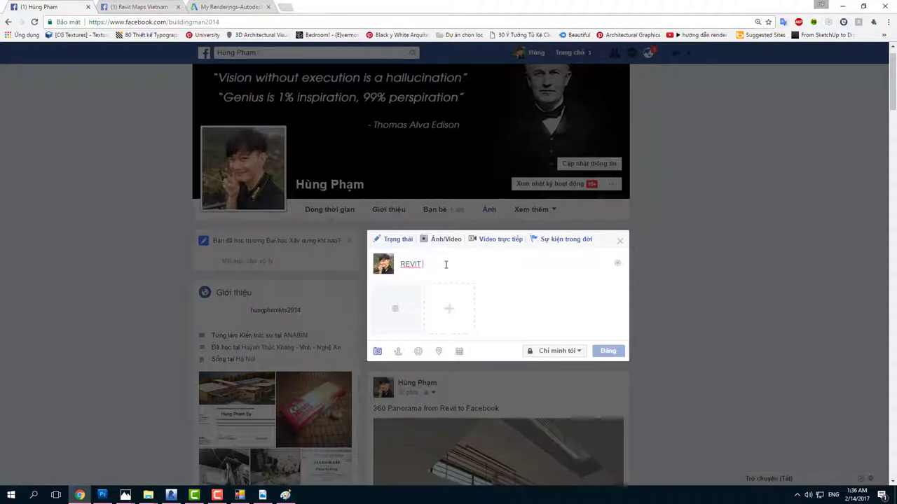
type(" TO")
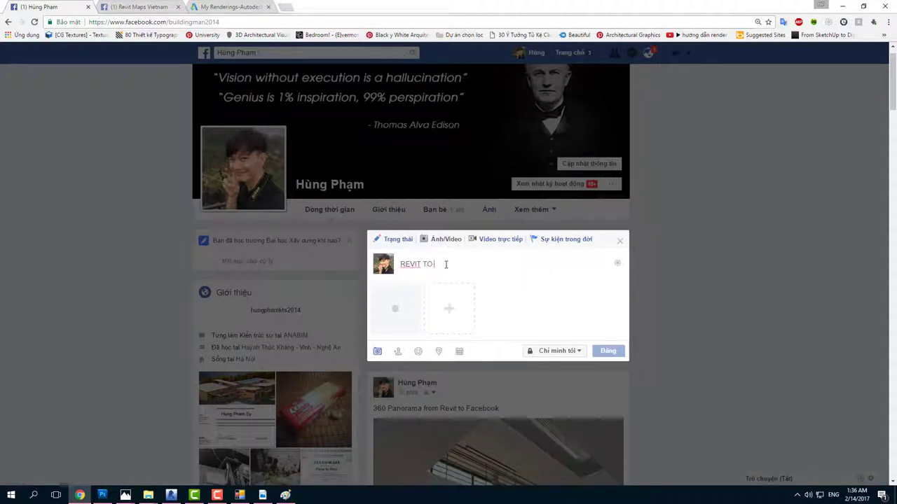
type(" FACEVB")
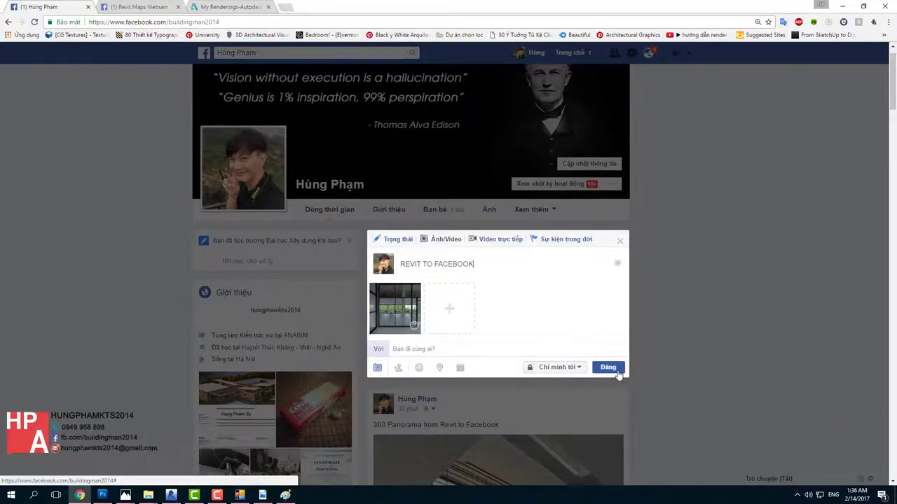
left_click(616, 371)
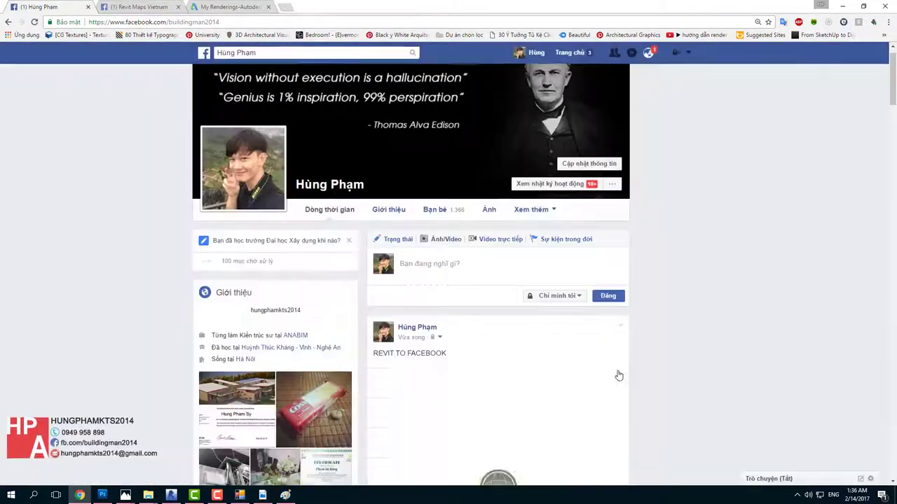
scroll(616, 371, "down", 3)
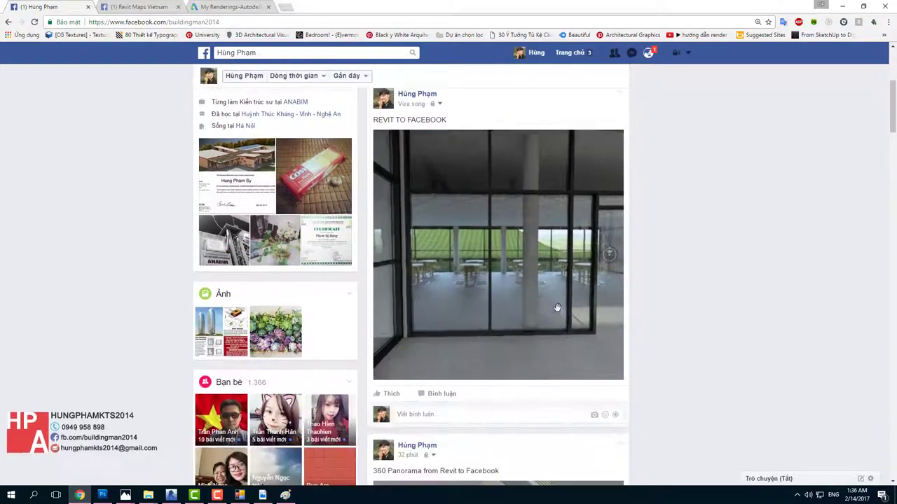